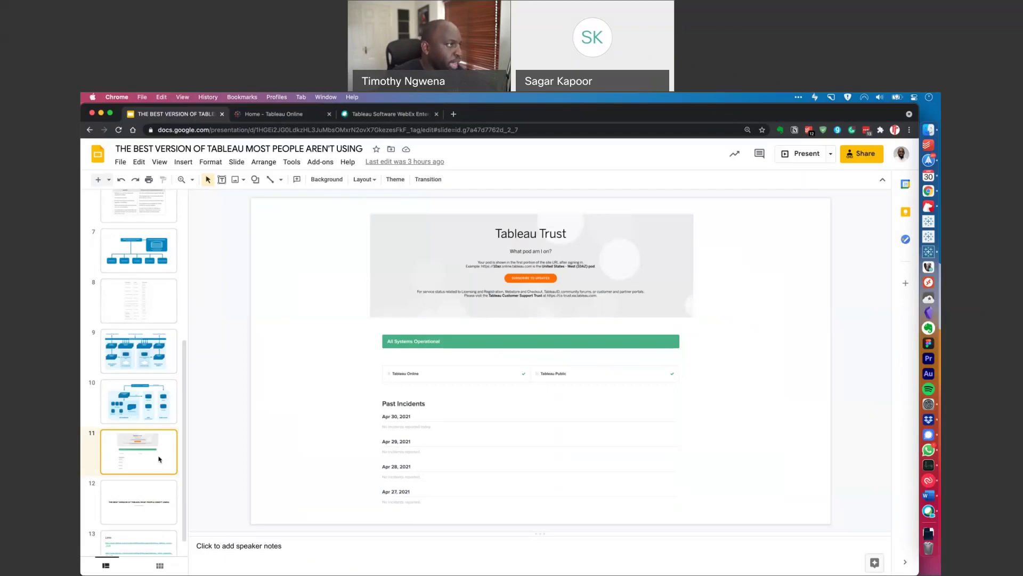
Step: Switch to the Tableau Online site and create a new flow from the Explore page
{"action": "left_click", "coordinate": [277, 114]}
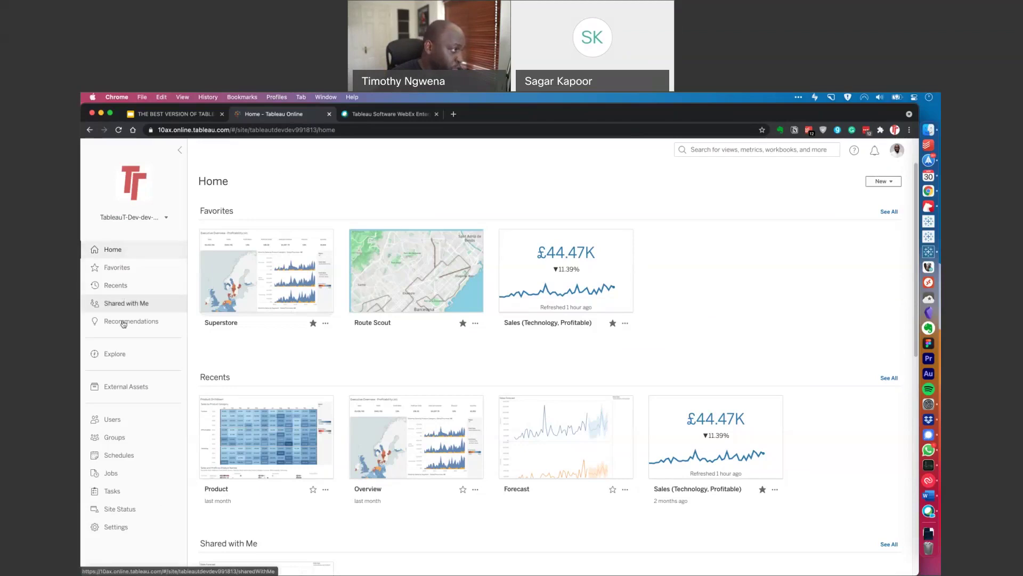
{"action": "left_click", "coordinate": [114, 353]}
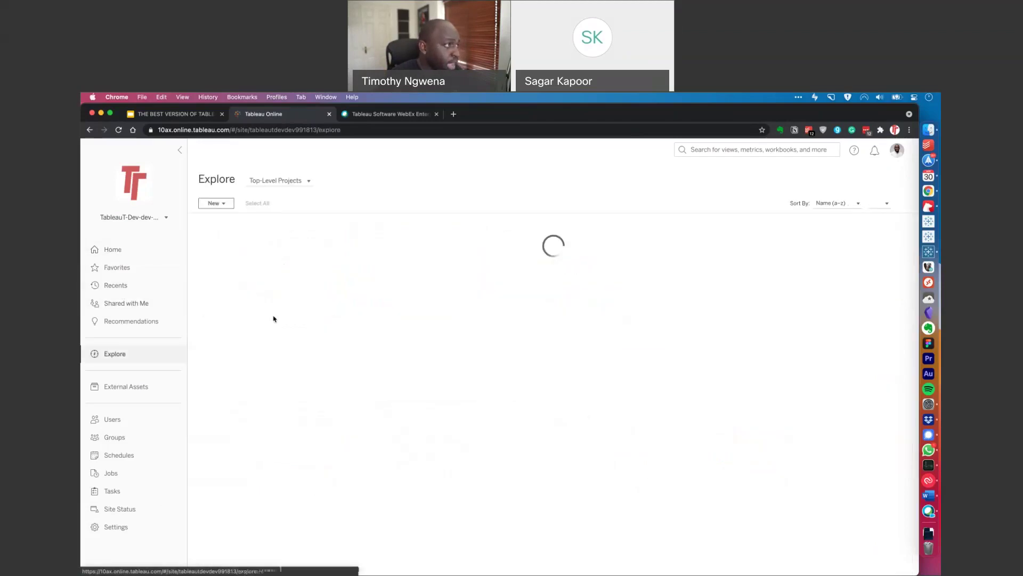
{"action": "left_click", "coordinate": [229, 204]}
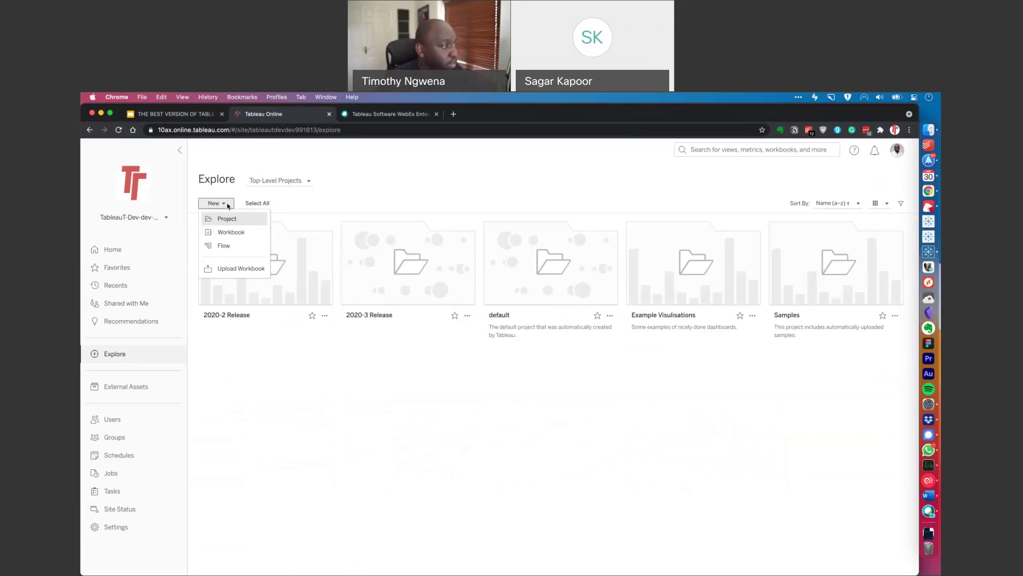
{"action": "left_click", "coordinate": [229, 246]}
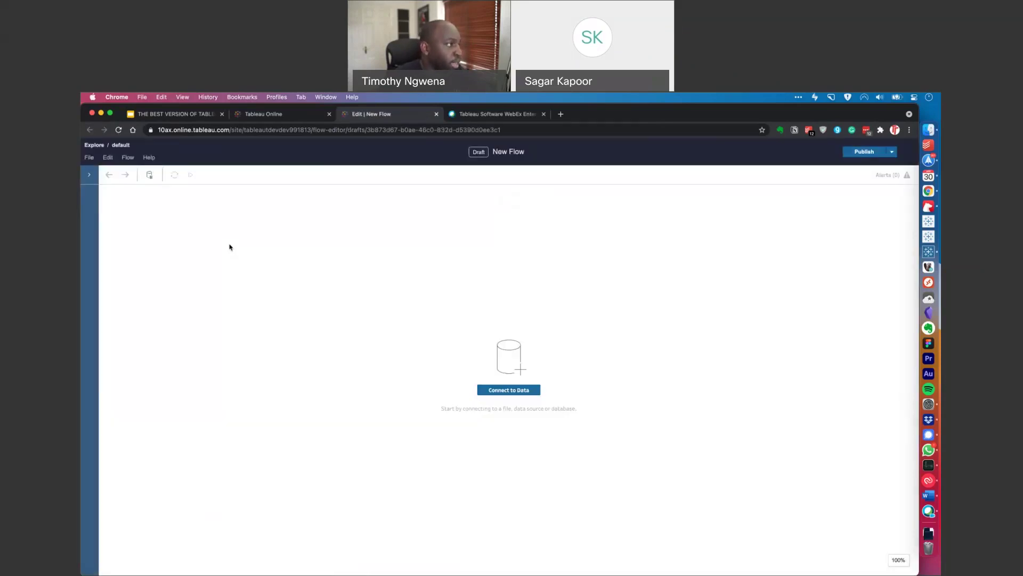
Step: Connect the flow to the Microsoft Excel file Sample - Superstore.xls in the Viz Connect folder
{"action": "left_click", "coordinate": [519, 394]}
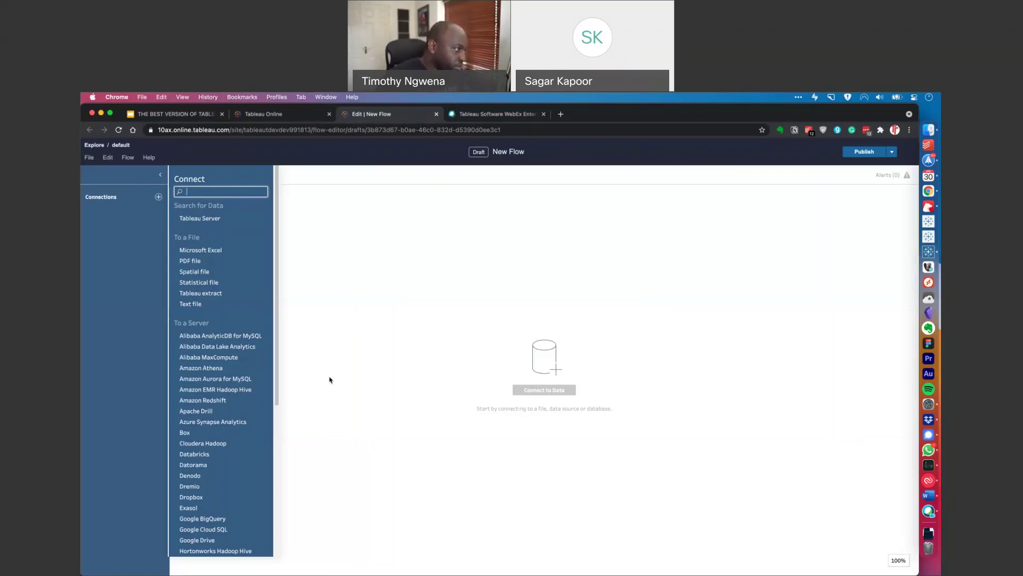
{"action": "left_click", "coordinate": [224, 251]}
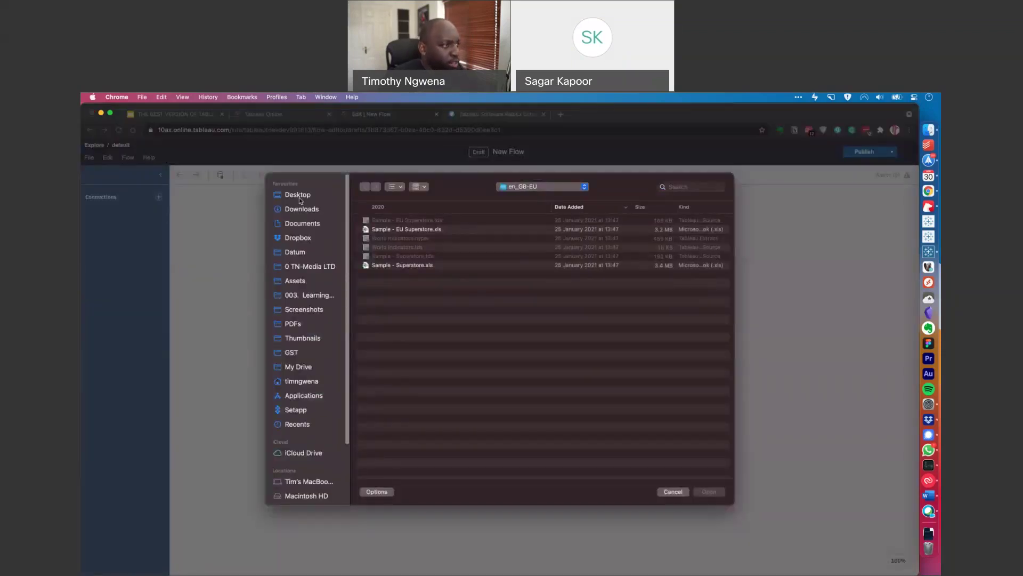
{"action": "double_click", "coordinate": [396, 222]}
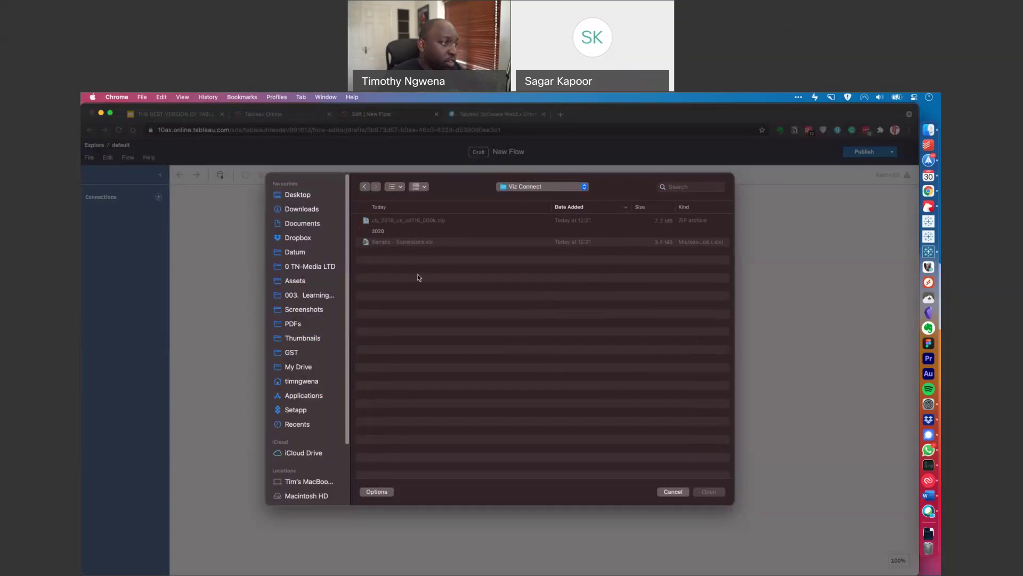
{"action": "left_click", "coordinate": [425, 242]}
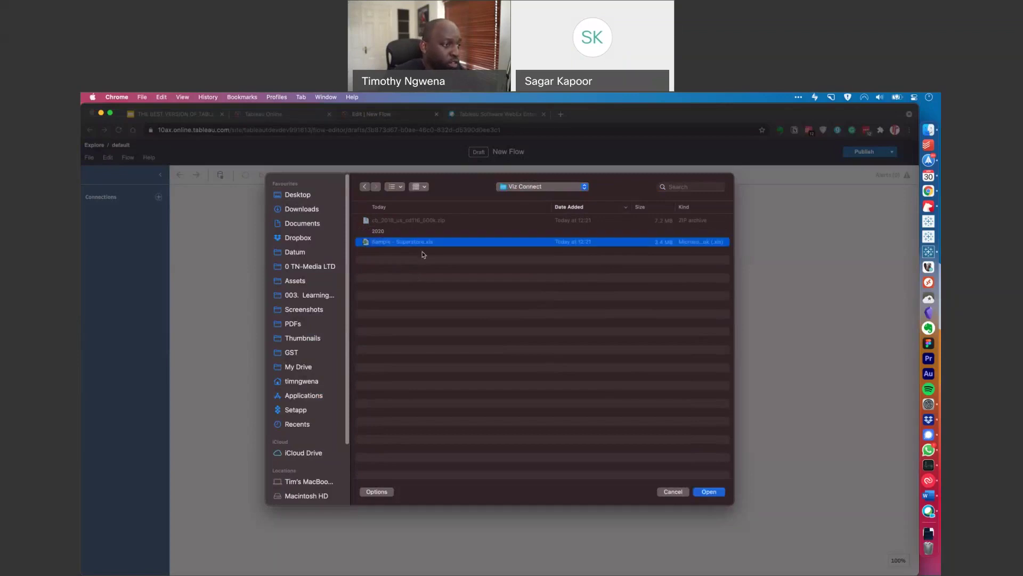
{"action": "left_click", "coordinate": [709, 491]}
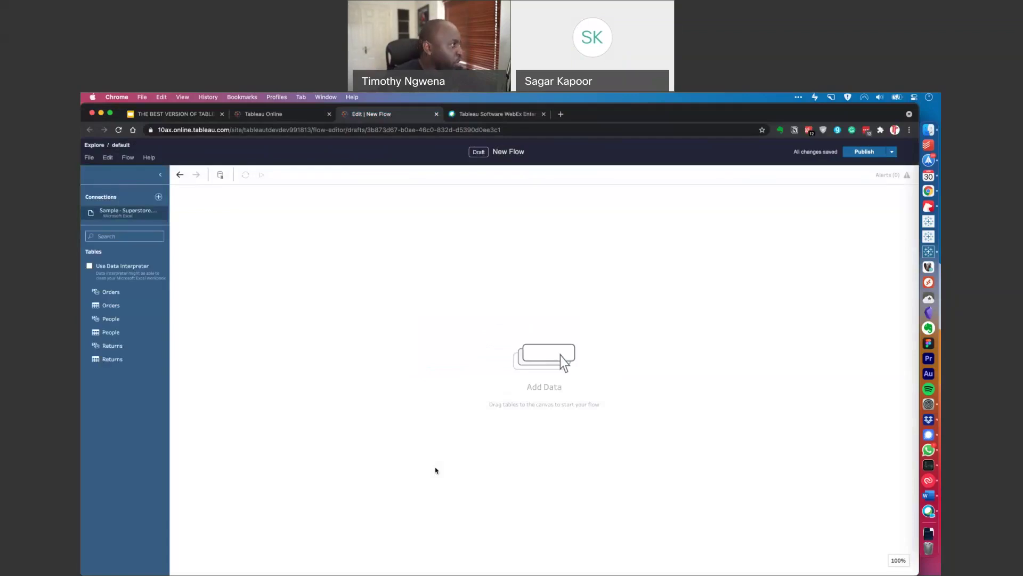
Step: Look through the available data connectors and add the Orders table to the flow with a clean step after it
{"action": "left_click", "coordinate": [159, 197]}
{"action": "scroll", "coordinate": [252, 358], "scroll_direction": "down", "scroll_amount": 8}
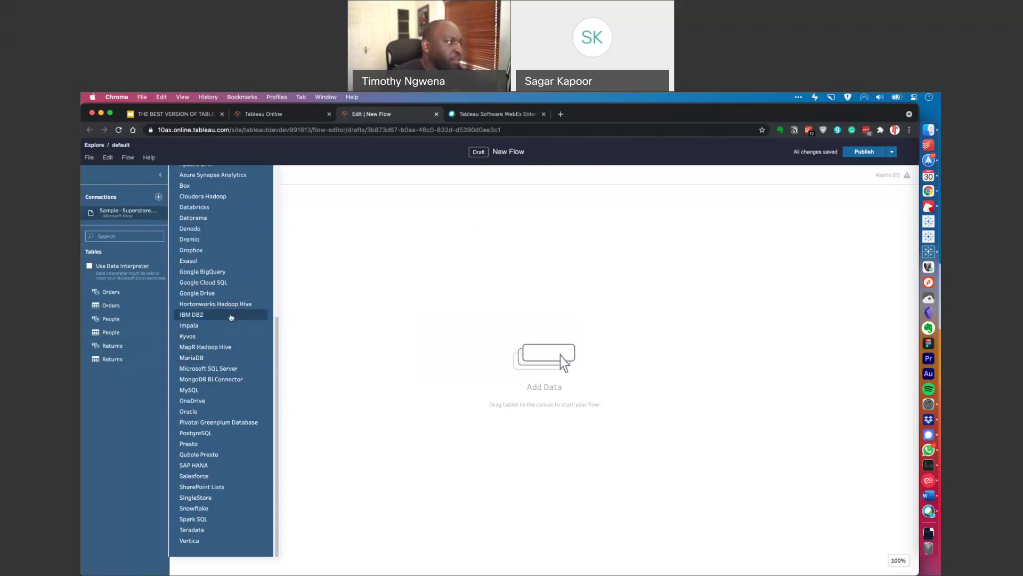
{"action": "scroll", "coordinate": [230, 319], "scroll_direction": "up", "scroll_amount": 5}
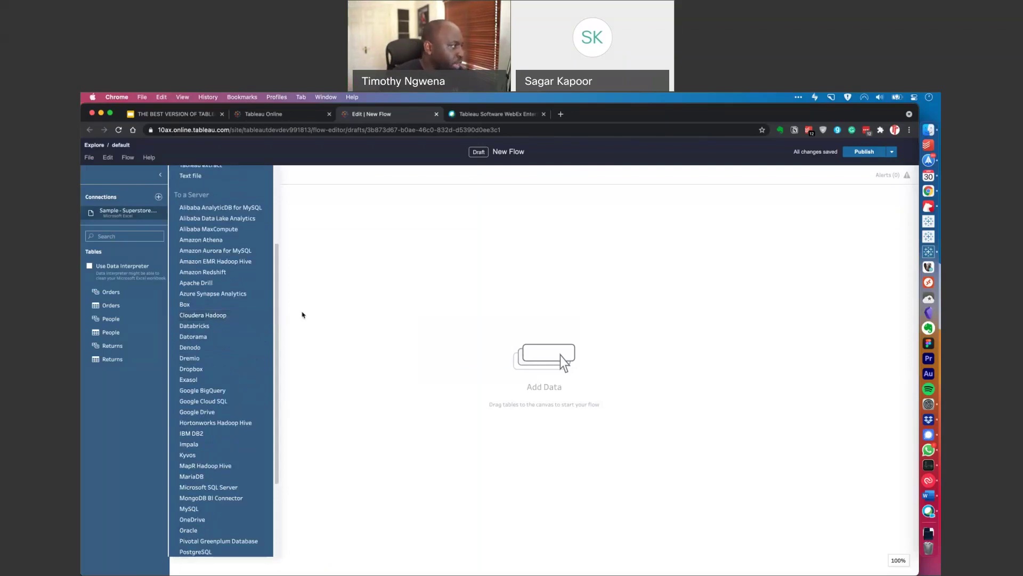
{"action": "left_click_drag", "start_coordinate": [111, 305], "coordinate": [290, 253]}
{"action": "left_click", "coordinate": [297, 221]}
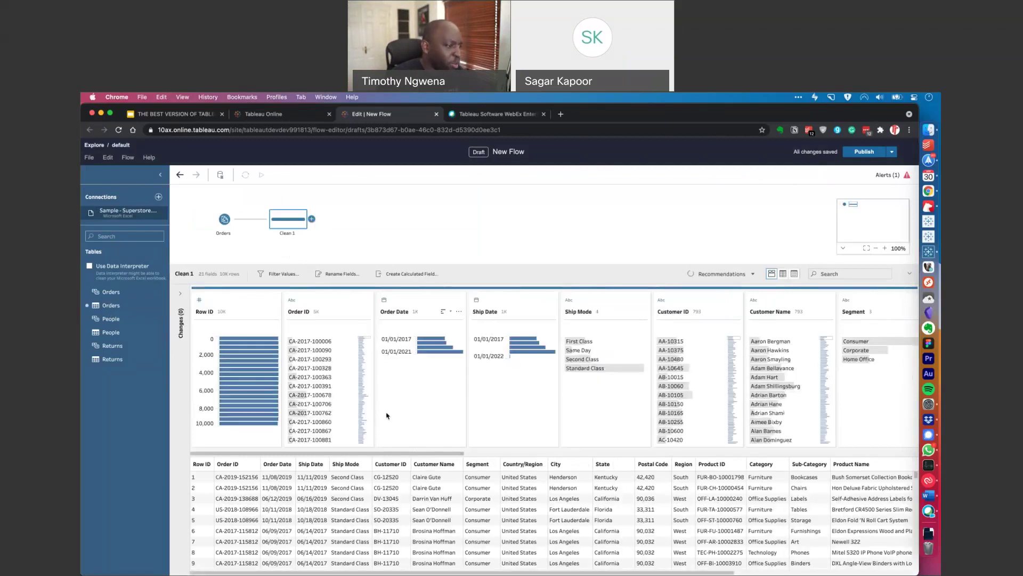
Step: Apply an automatic split to the values of the Order ID field in the Clean 1 step
{"action": "left_click_drag", "start_coordinate": [421, 454], "coordinate": [495, 460]}
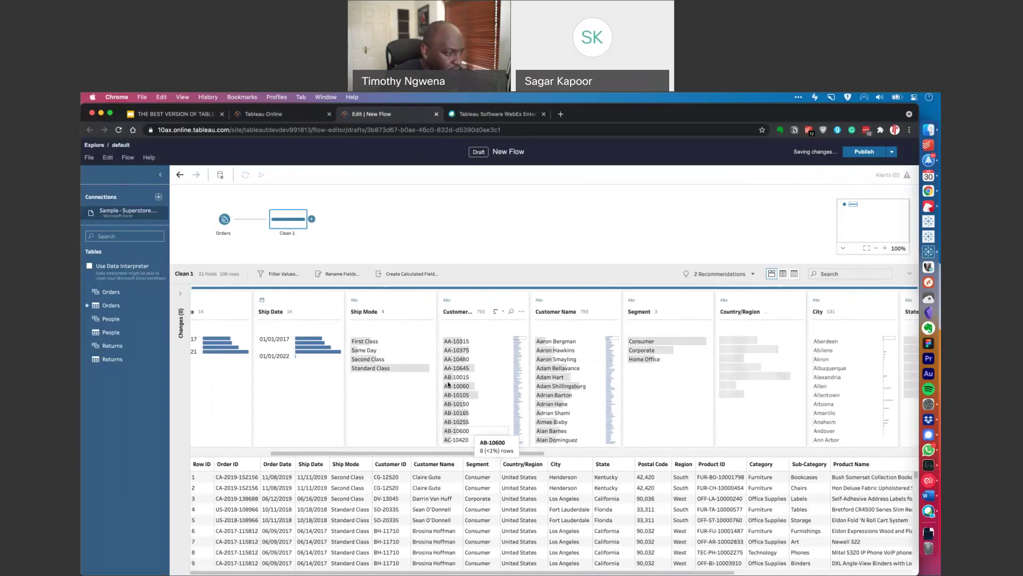
{"action": "left_click_drag", "start_coordinate": [464, 454], "coordinate": [368, 451]}
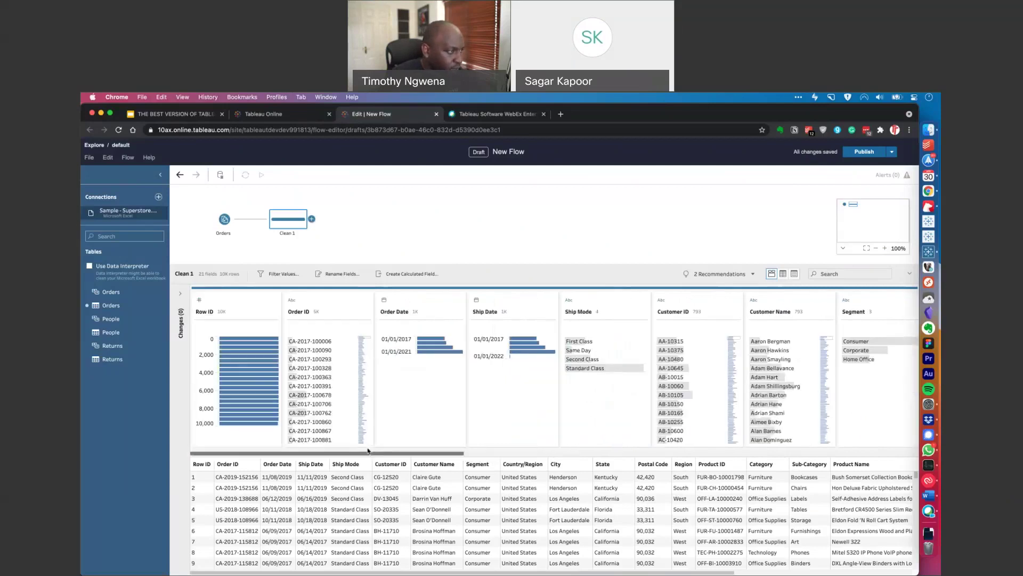
{"action": "left_click", "coordinate": [365, 313]}
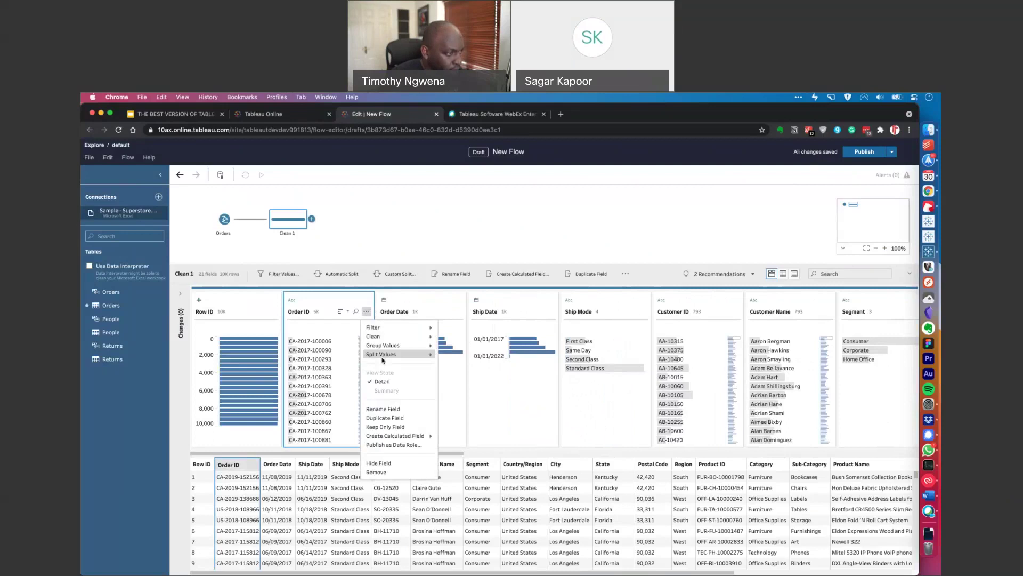
{"action": "mouse_move", "coordinate": [417, 340]}
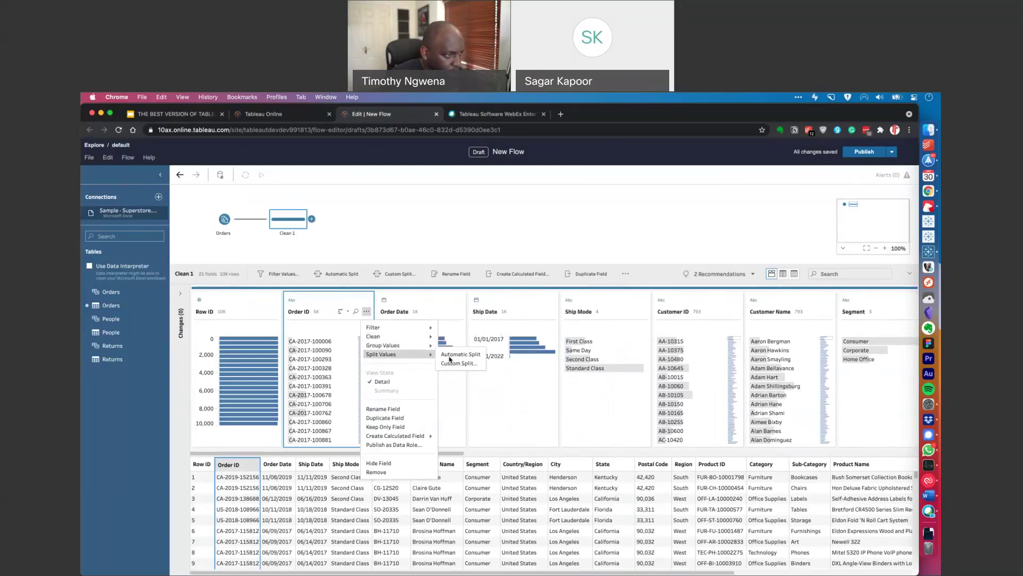
{"action": "left_click", "coordinate": [461, 355]}
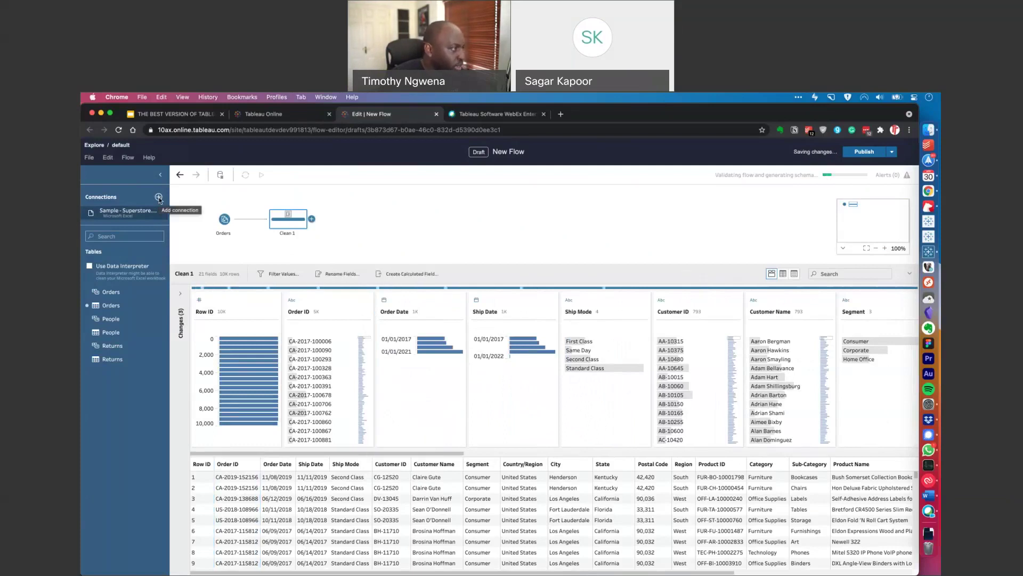
Step: Add a second connection to the spatial file cb_2018_us_cd116_500k.zip
{"action": "left_click", "coordinate": [159, 198]}
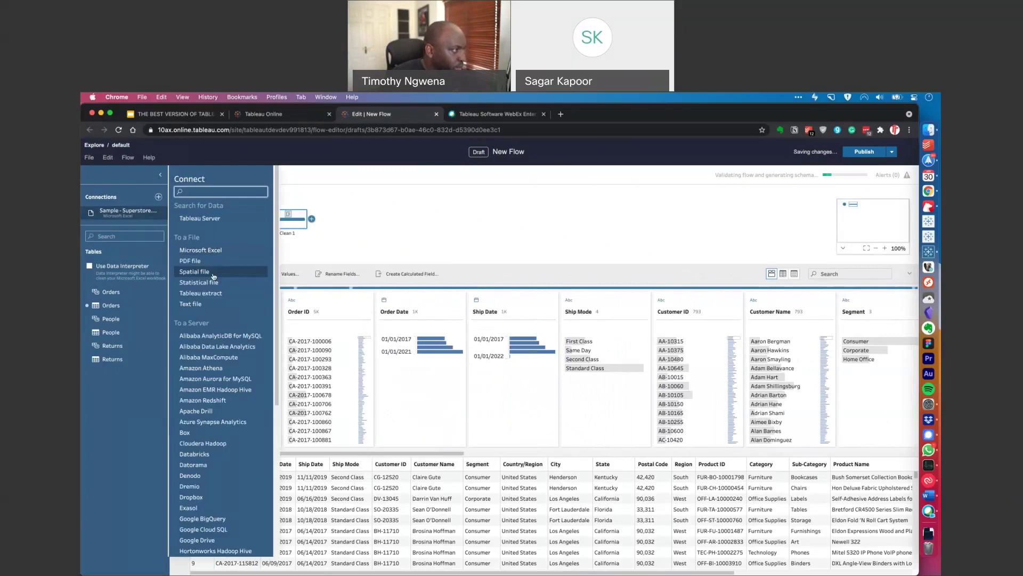
{"action": "key", "text": "Escape"}
{"action": "left_click", "coordinate": [413, 220]}
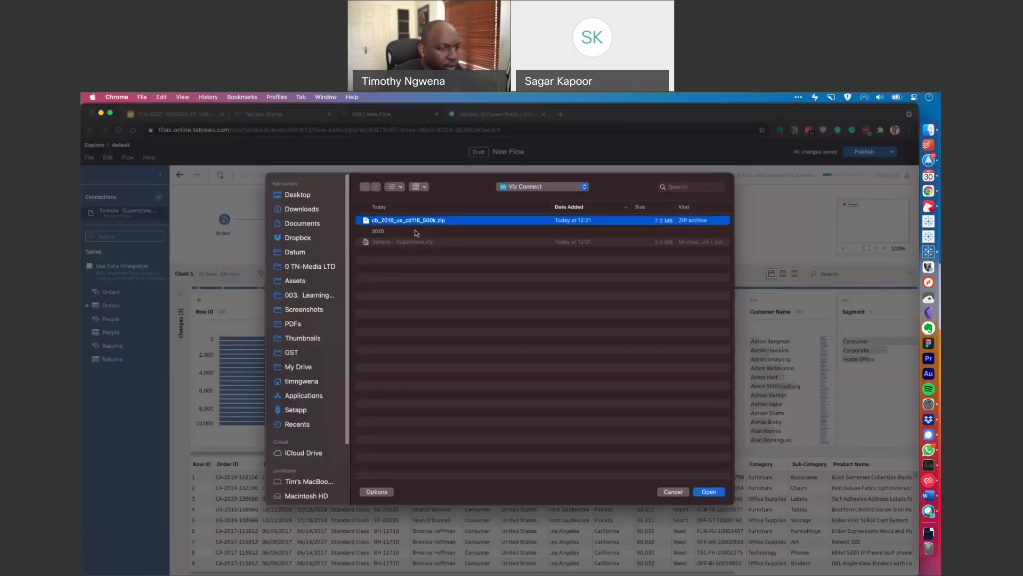
{"action": "left_click", "coordinate": [709, 491]}
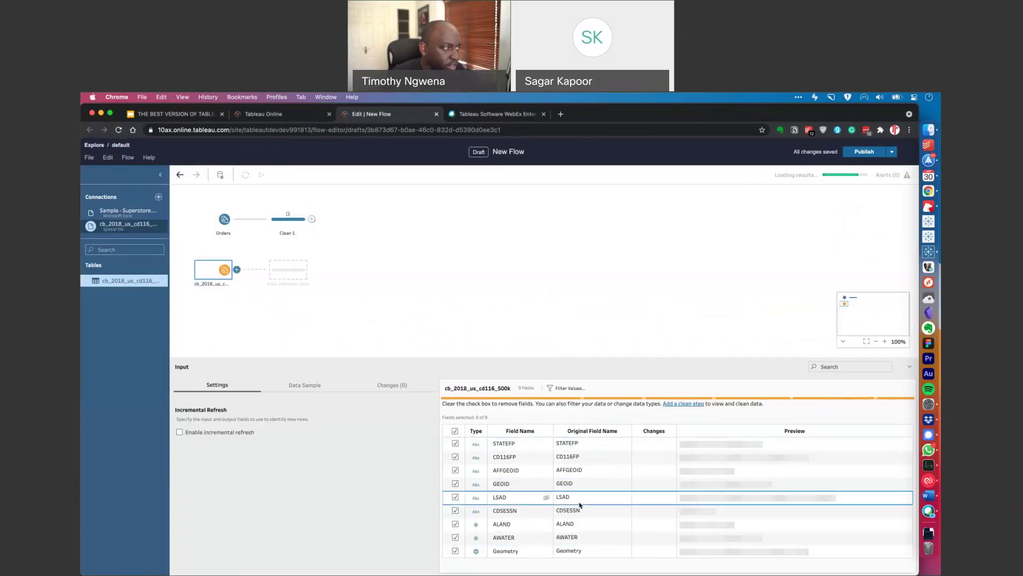
Step: Add a clean step after the cb_2018_us_cd116_500k input and join it with Clean 1
{"action": "left_click", "coordinate": [290, 271]}
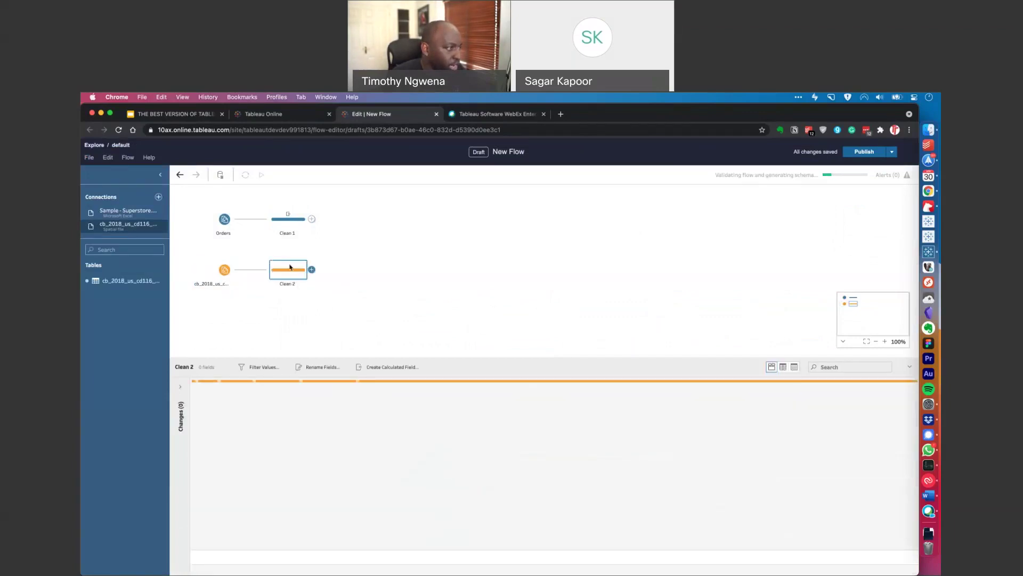
{"action": "left_click_drag", "start_coordinate": [290, 274], "coordinate": [340, 231]}
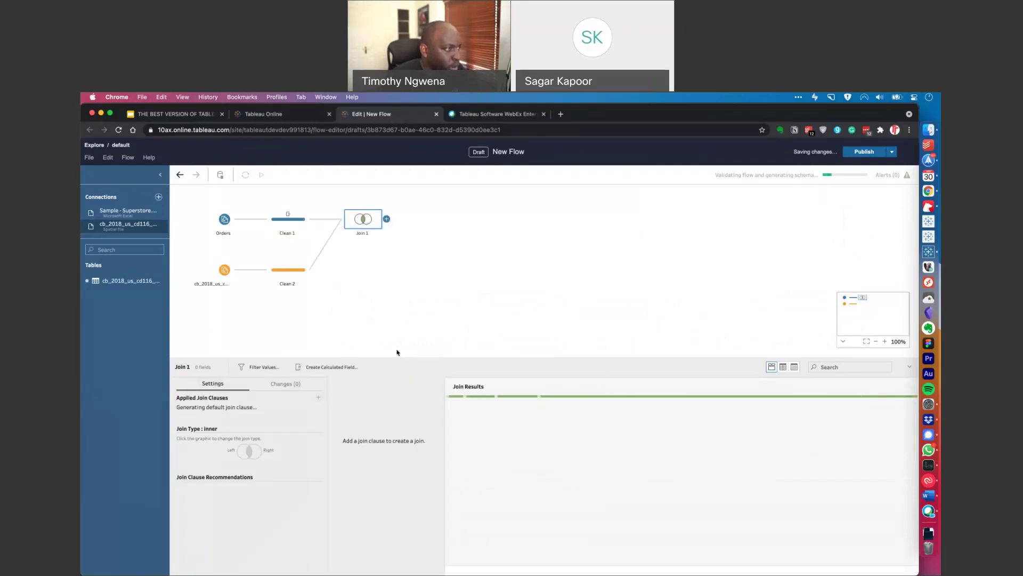
Step: Examine the fields and the list of changes of the Clean 2 step on the spatial data
{"action": "left_click", "coordinate": [295, 278]}
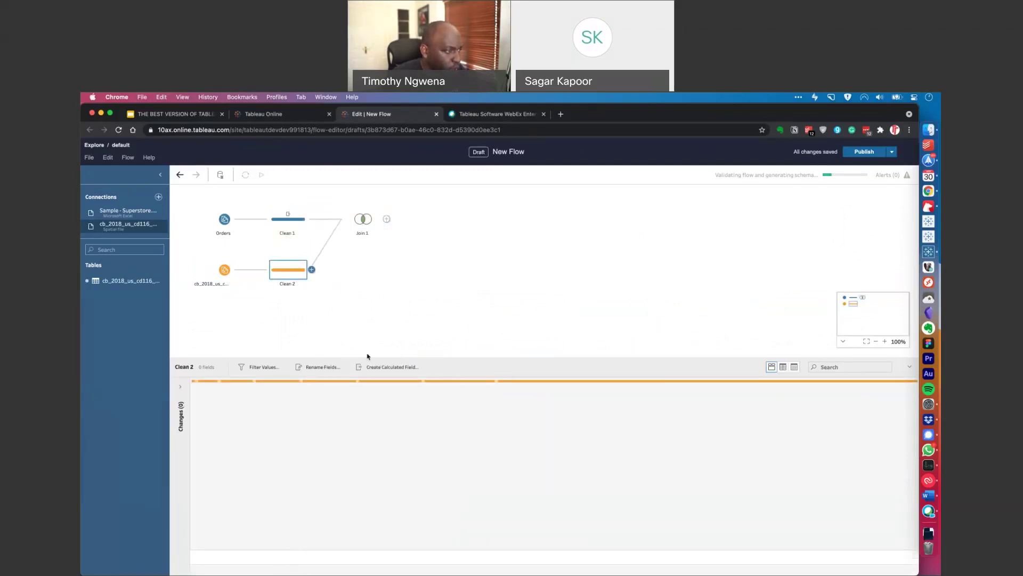
{"action": "left_click_drag", "start_coordinate": [367, 356], "coordinate": [372, 326]}
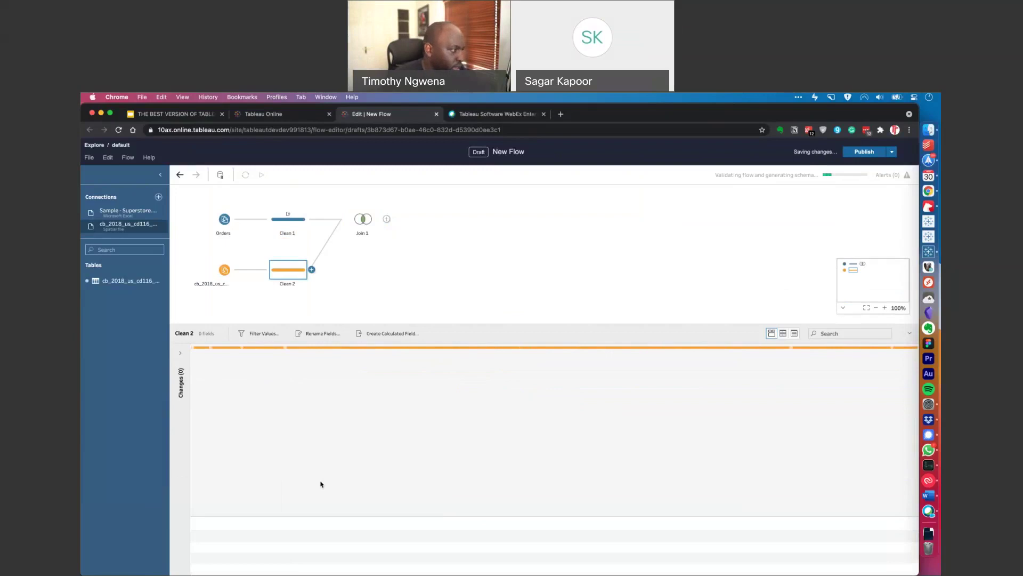
{"action": "left_click", "coordinate": [180, 352]}
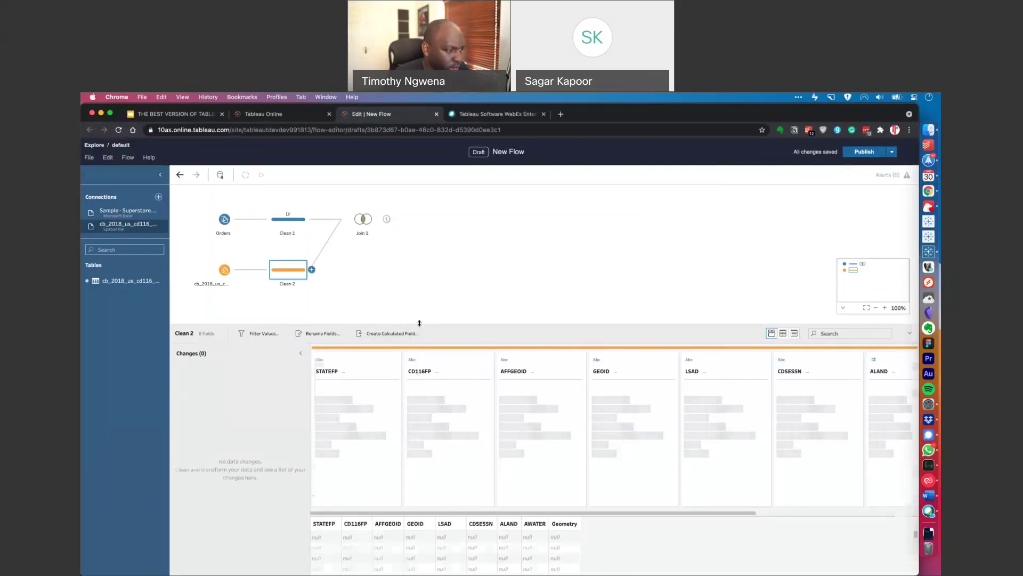
{"action": "left_click_drag", "start_coordinate": [420, 324], "coordinate": [417, 283]}
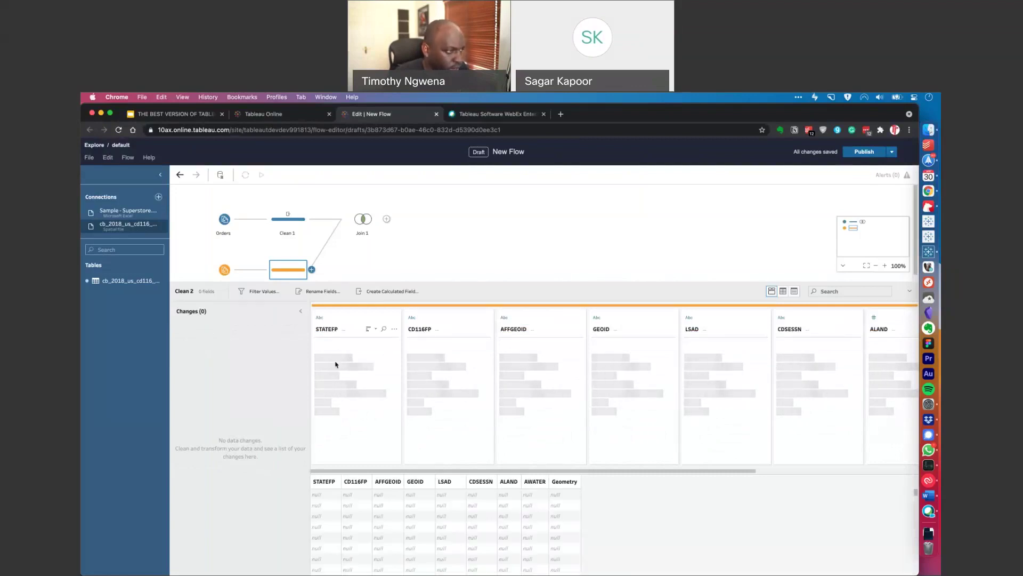
{"action": "left_click_drag", "start_coordinate": [425, 283], "coordinate": [422, 313]}
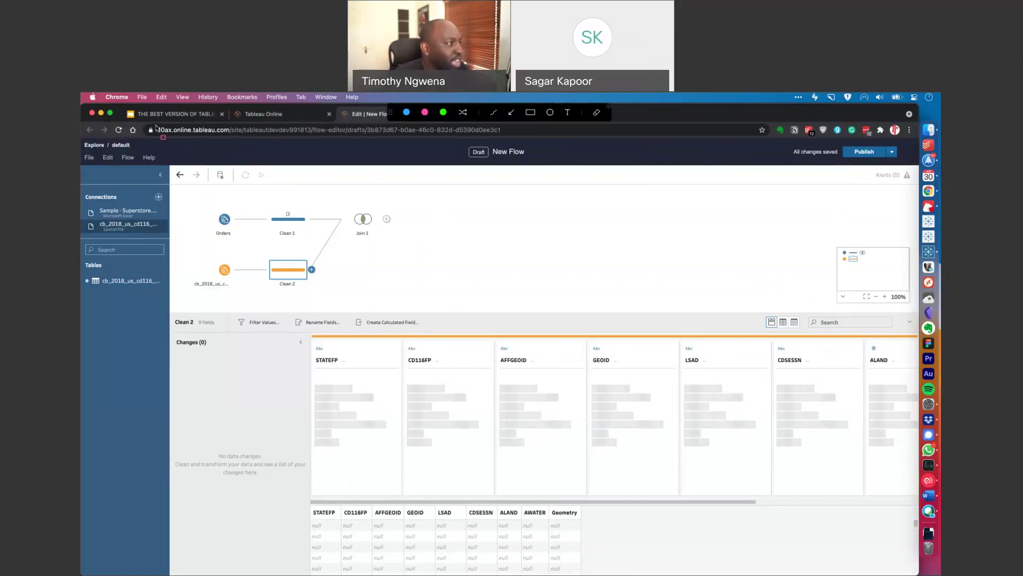
{"action": "left_click_drag", "start_coordinate": [154, 125], "coordinate": [176, 136]}
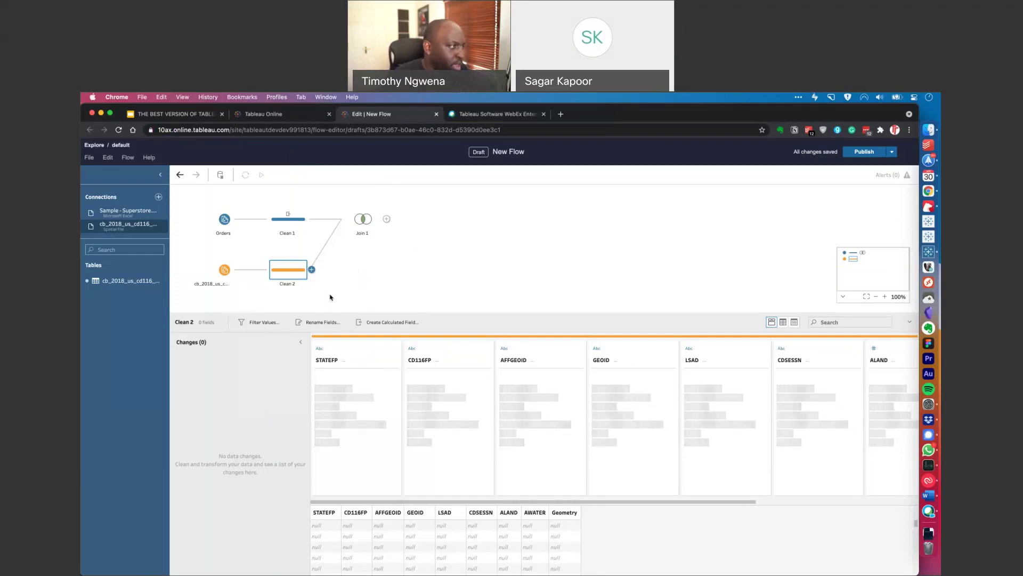
Step: Remove the Clean 2 step, the spatial file input and the join from the flow
{"action": "right_click", "coordinate": [296, 272]}
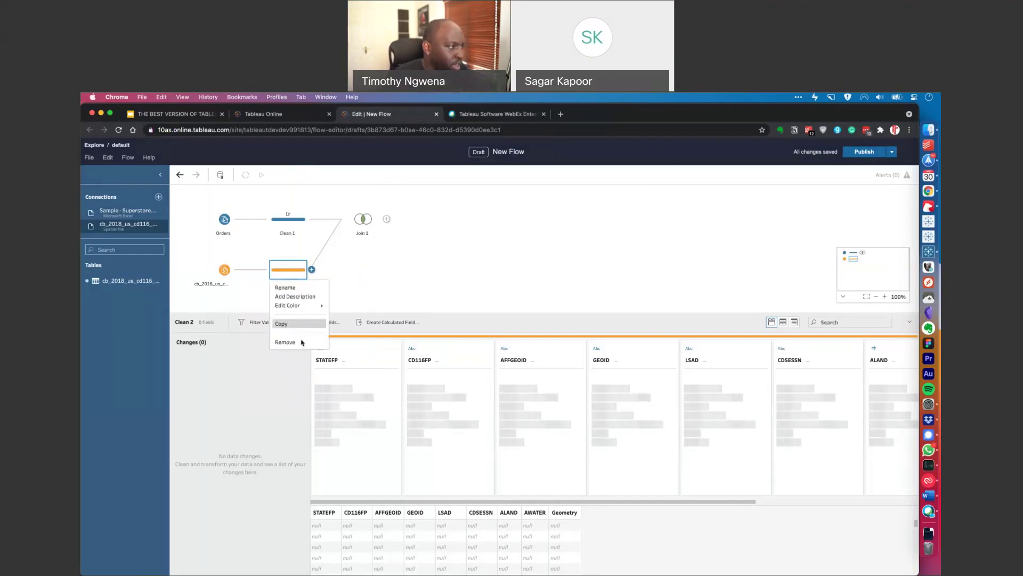
{"action": "left_click", "coordinate": [302, 343]}
{"action": "right_click", "coordinate": [288, 270]}
{"action": "left_click", "coordinate": [292, 342]}
{"action": "right_click", "coordinate": [363, 220]}
{"action": "left_click", "coordinate": [357, 291]}
Step: Try out a second clean step after Clean 1 and remove it from the flow
{"action": "left_click", "coordinate": [311, 219]}
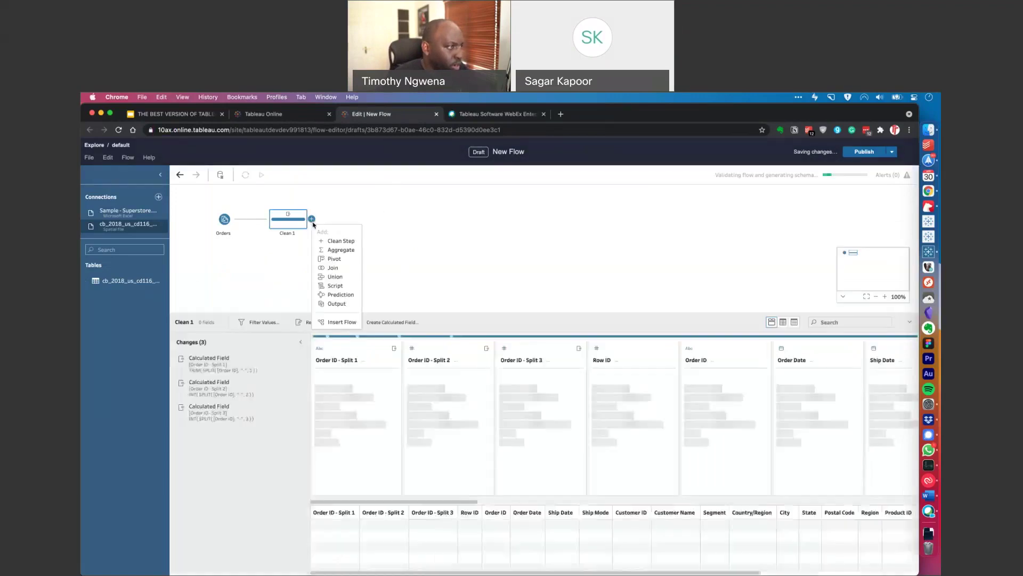
{"action": "left_click", "coordinate": [332, 237]}
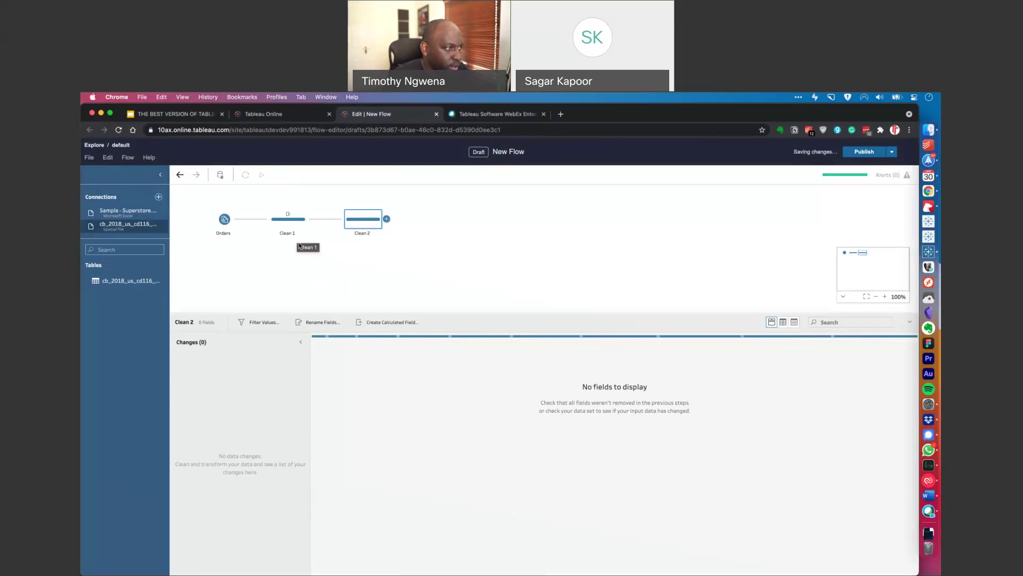
{"action": "right_click", "coordinate": [359, 222]}
{"action": "left_click", "coordinate": [361, 291]}
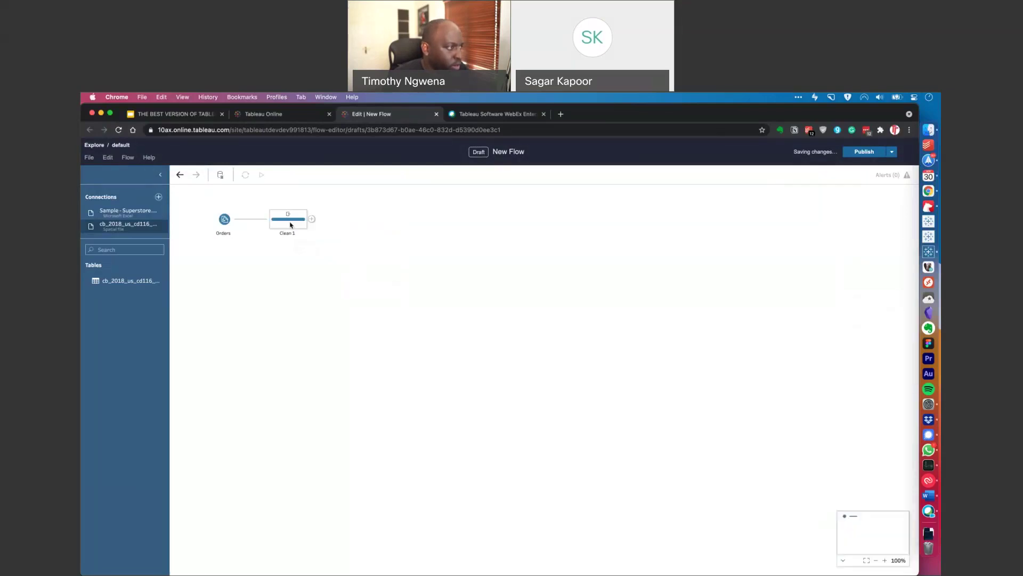
Step: Review the split results in Clean 1, close the flow editor and return to the site's Home page
{"action": "left_click", "coordinate": [291, 224]}
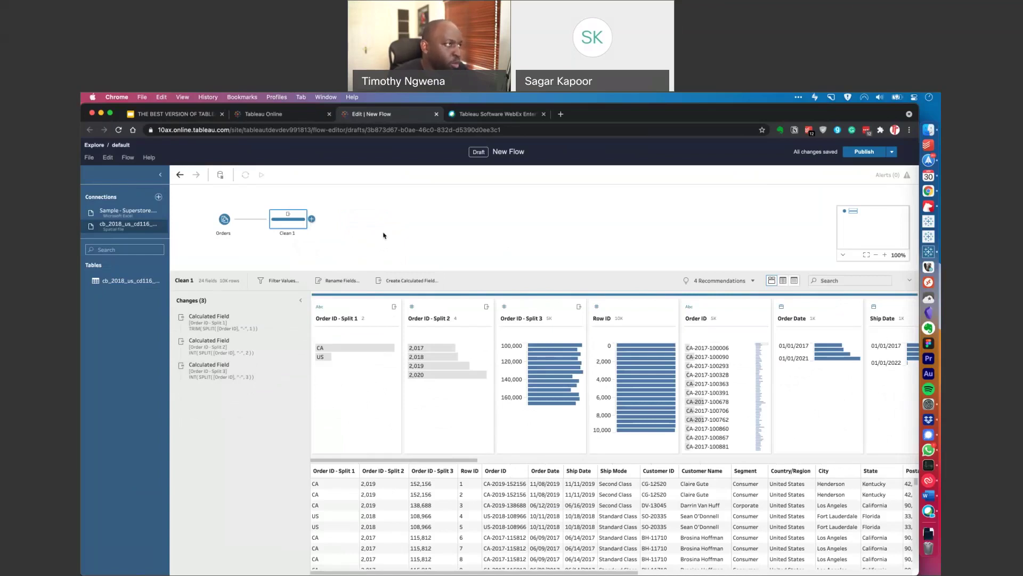
{"action": "left_click", "coordinate": [436, 114]}
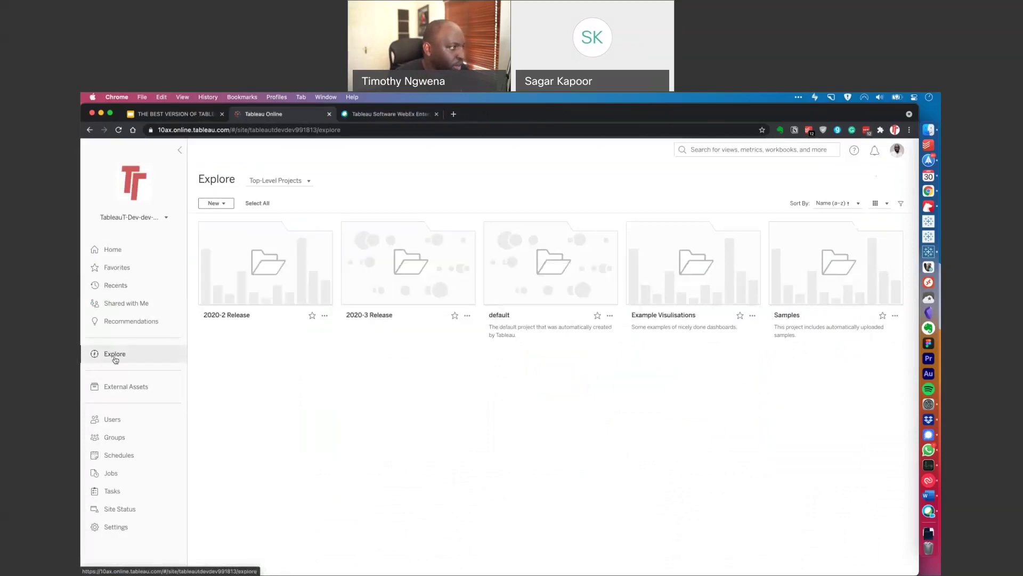
{"action": "left_click", "coordinate": [113, 250]}
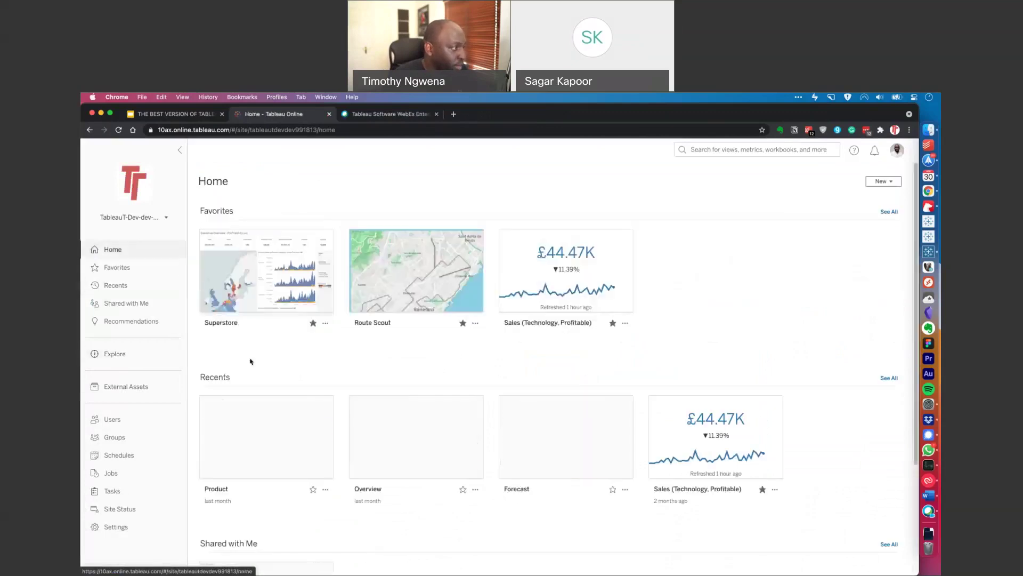
Step: Show the site's top-level projects in list view and open the default project
{"action": "left_click", "coordinate": [123, 285]}
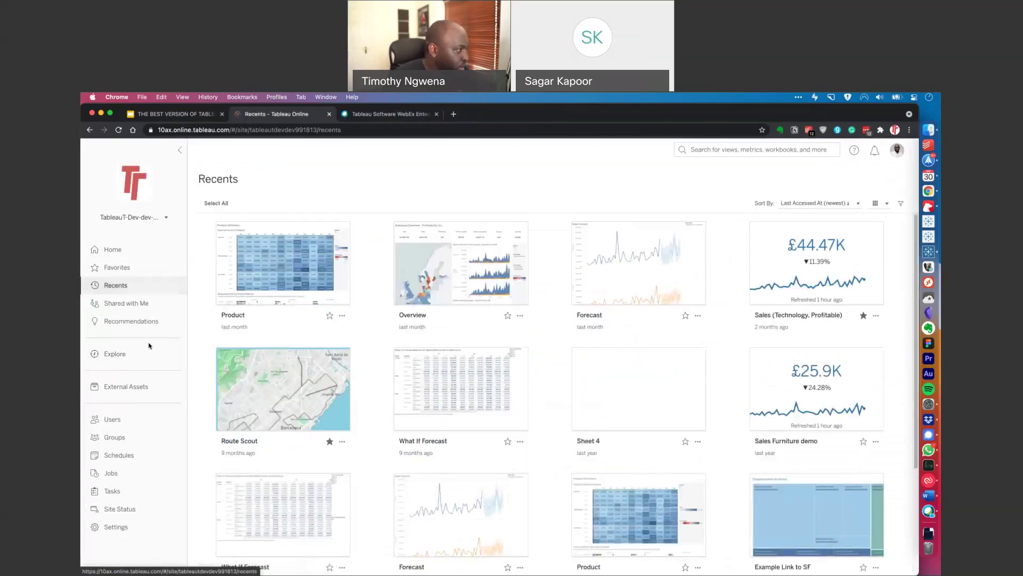
{"action": "left_click", "coordinate": [117, 355]}
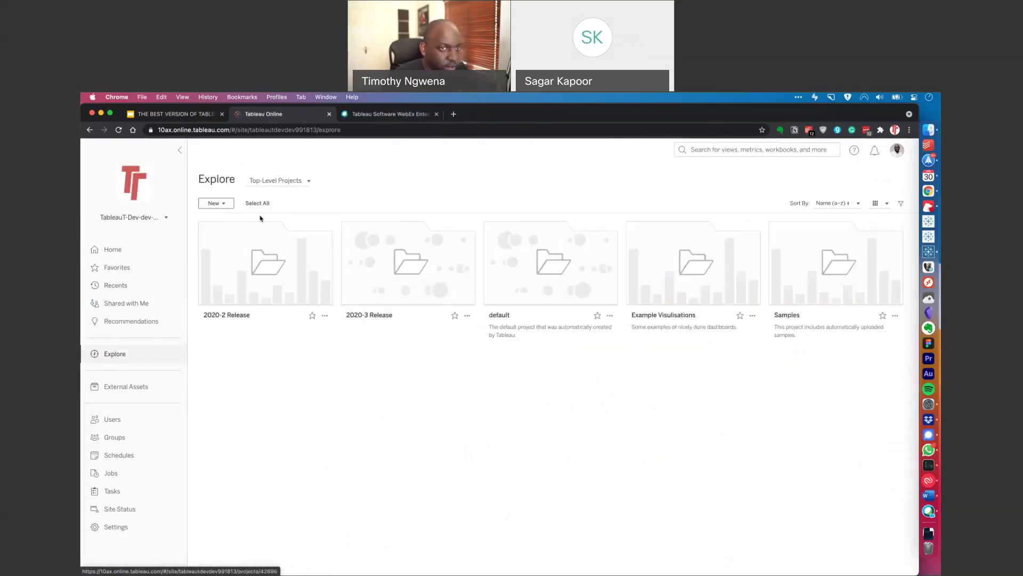
{"action": "left_click", "coordinate": [887, 203]}
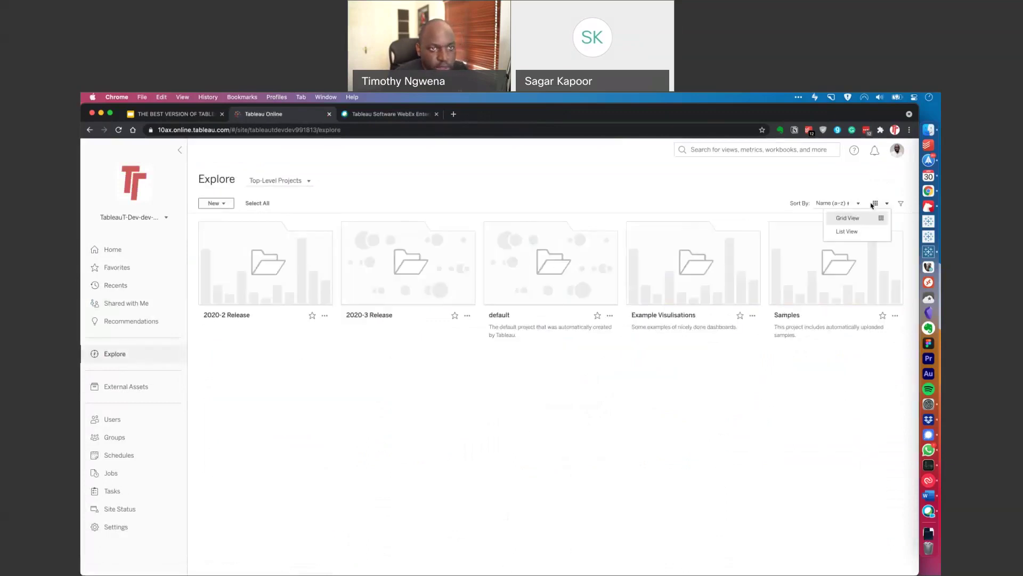
{"action": "left_click", "coordinate": [857, 231]}
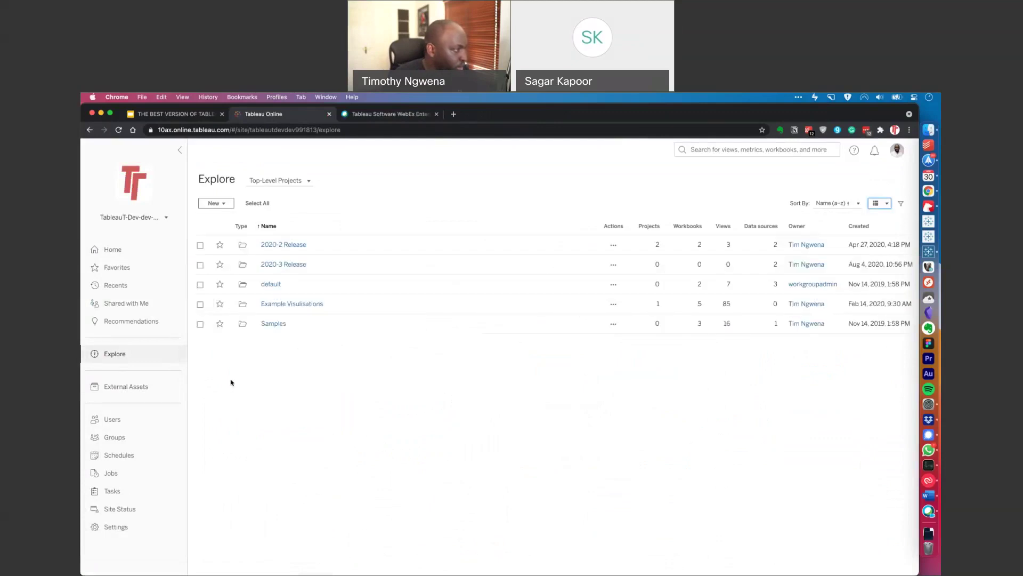
{"action": "left_click", "coordinate": [271, 284]}
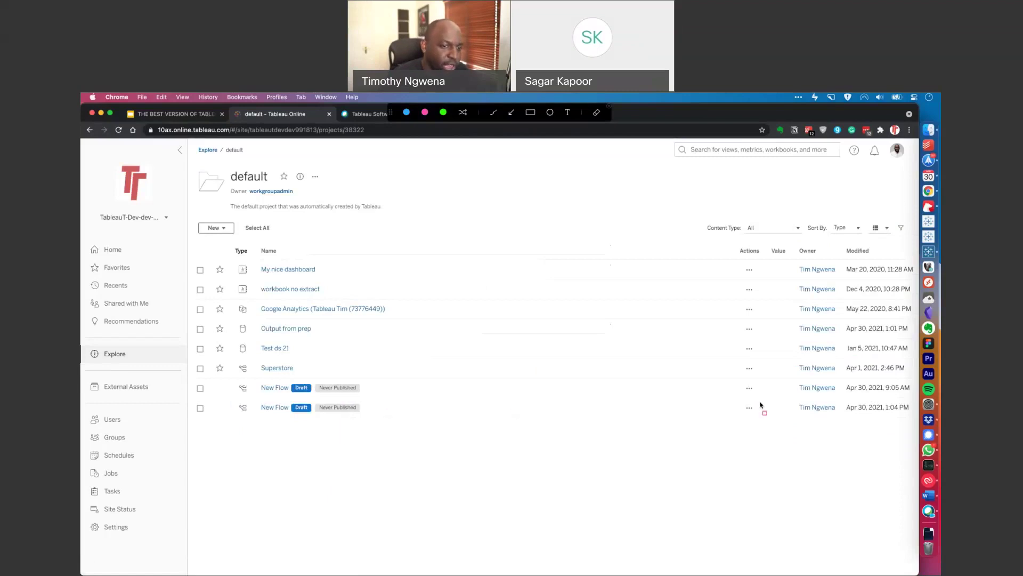
Step: Mark the most recently modified New Flow draft with a rectangle, clear the marking and reopen that draft for editing
{"action": "mouse_move", "coordinate": [231, 411]}
{"action": "left_mouse_down"}
{"action": "mouse_move", "coordinate": [302, 425]}
{"action": "mouse_move", "coordinate": [521, 433]}
{"action": "mouse_move", "coordinate": [818, 423]}
{"action": "left_mouse_up"}
{"action": "left_click_drag", "start_coordinate": [893, 422], "coordinate": [909, 417]}
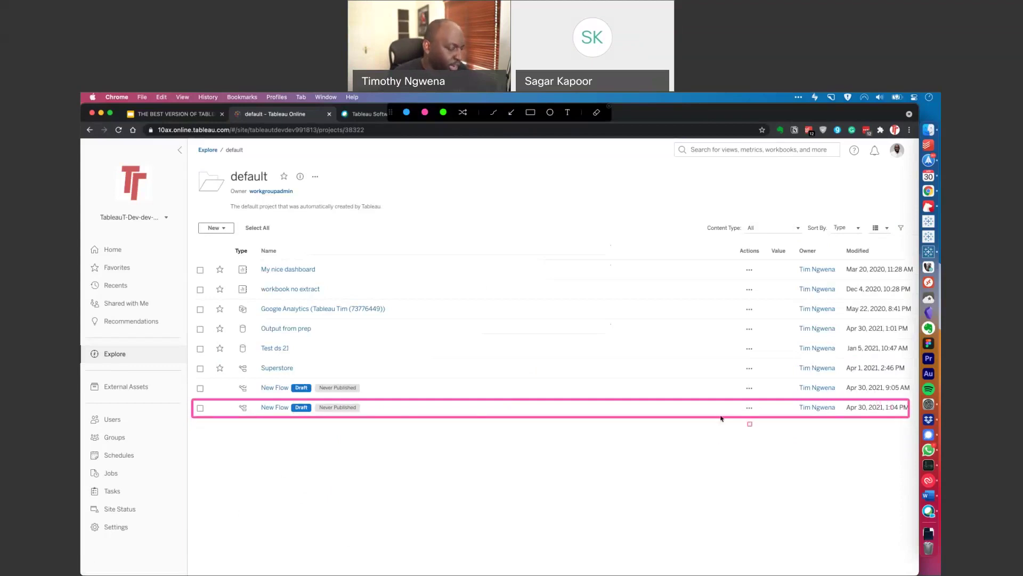
{"action": "key", "text": "Escape"}
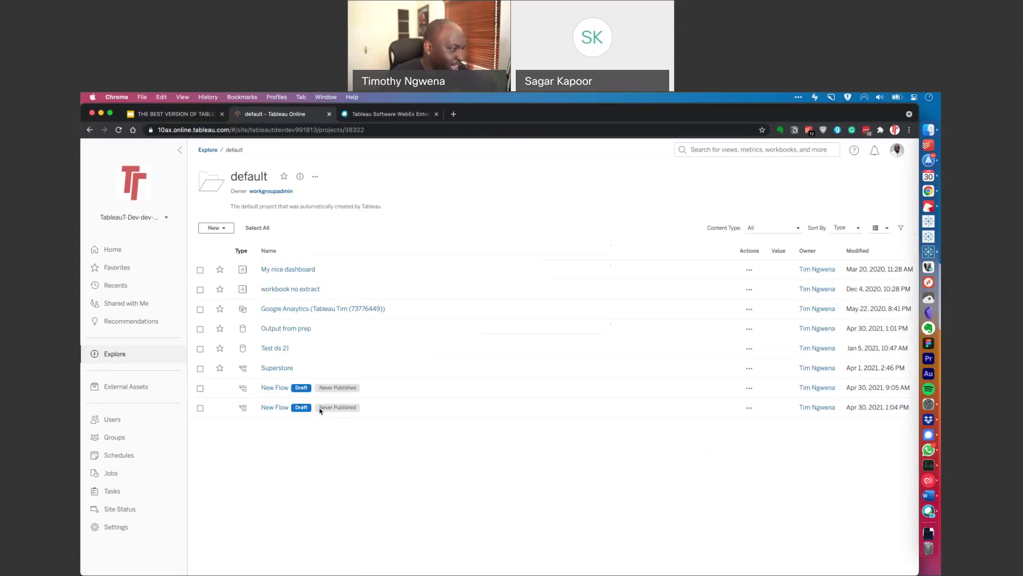
{"action": "left_click", "coordinate": [279, 408]}
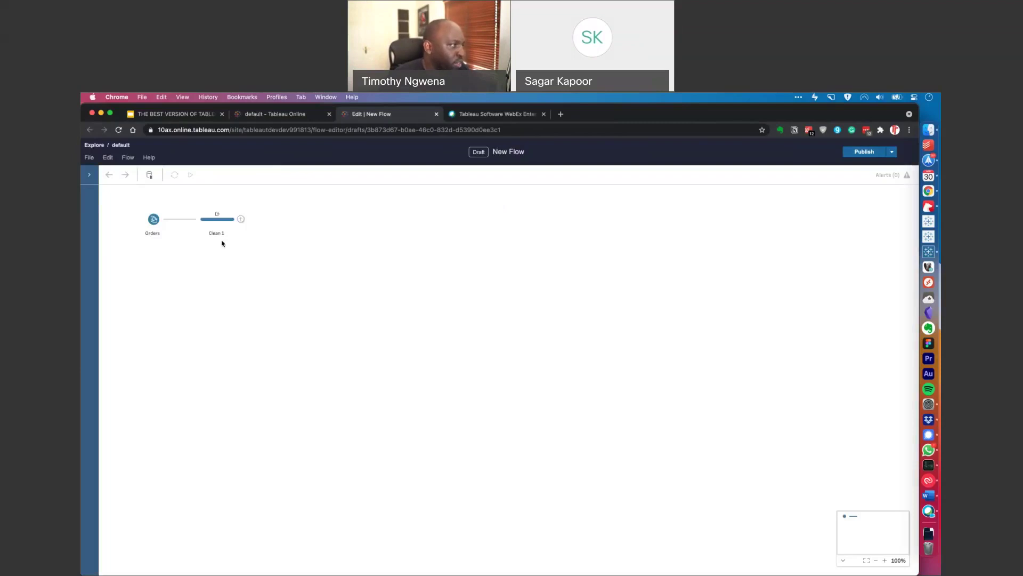
Step: Add an output step after Clean 1 that saves to a published data source
{"action": "left_click", "coordinate": [219, 221]}
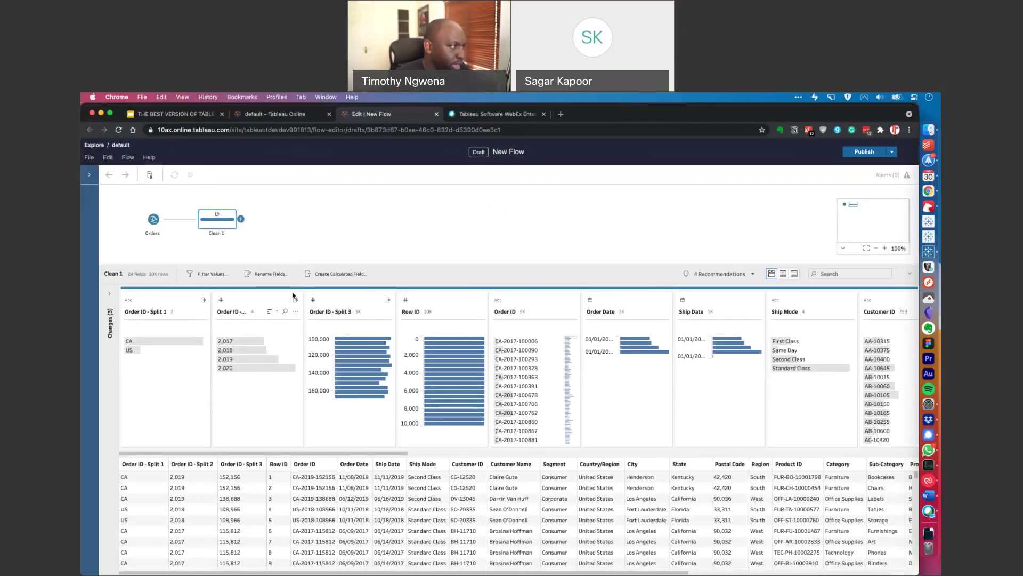
{"action": "left_click", "coordinate": [241, 219]}
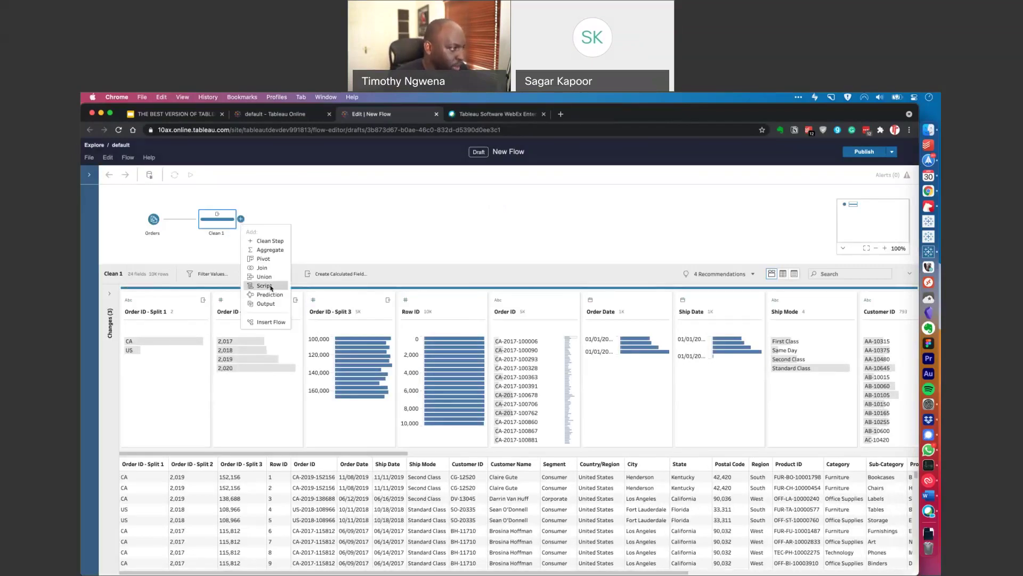
{"action": "left_click", "coordinate": [244, 303]}
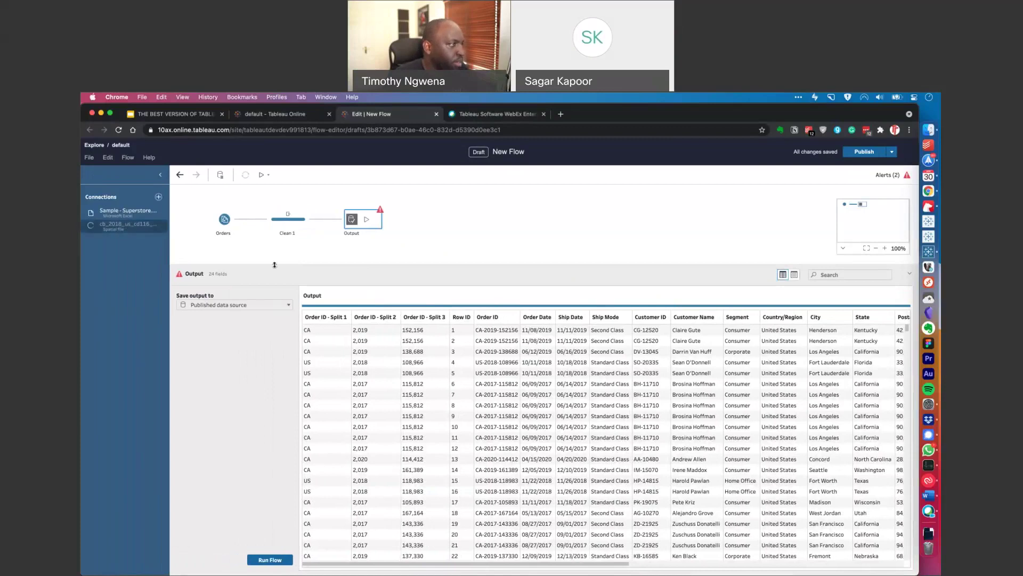
{"action": "left_click_drag", "start_coordinate": [274, 264], "coordinate": [274, 315]}
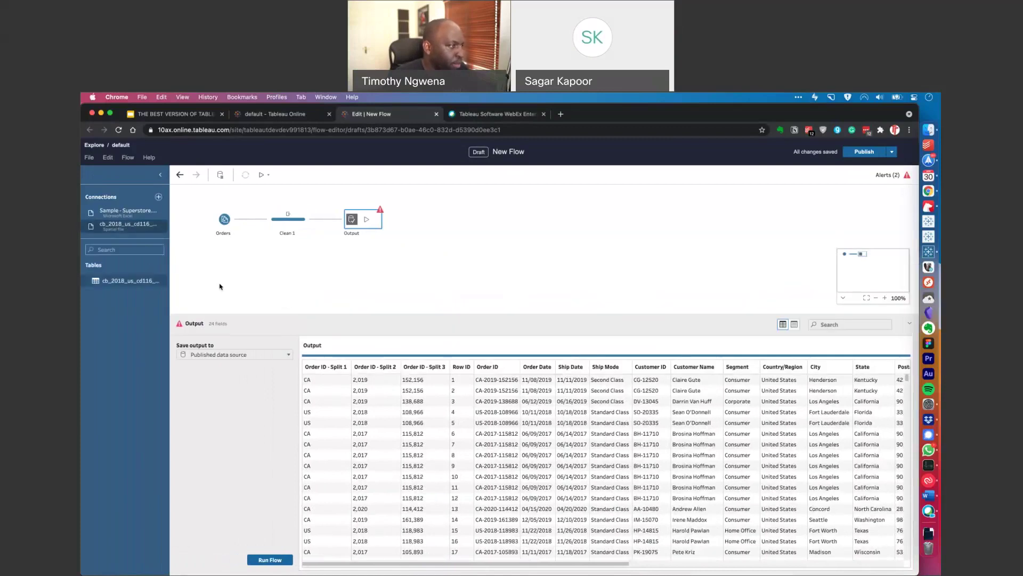
{"action": "left_click", "coordinate": [274, 359]}
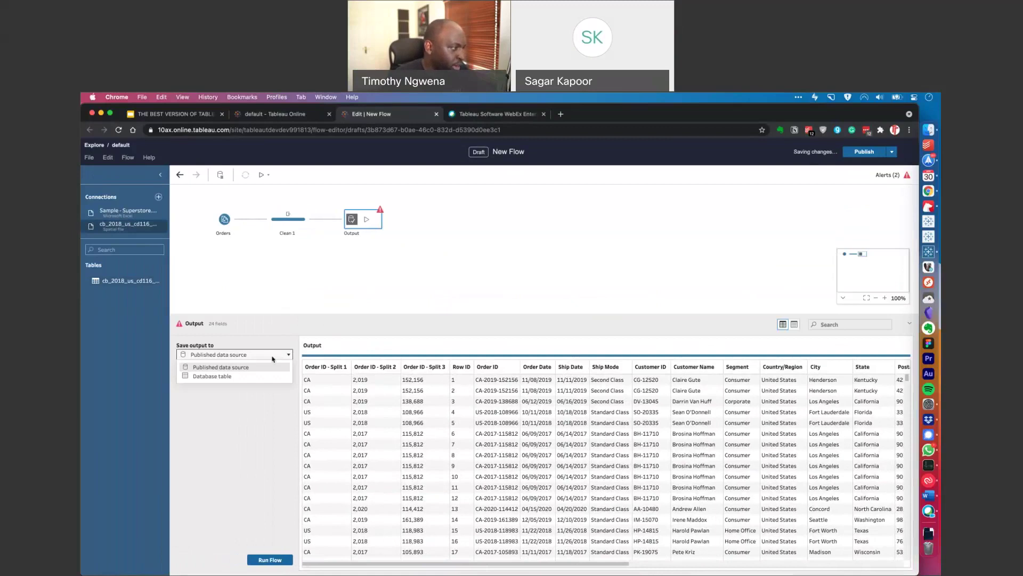
{"action": "left_click", "coordinate": [254, 368]}
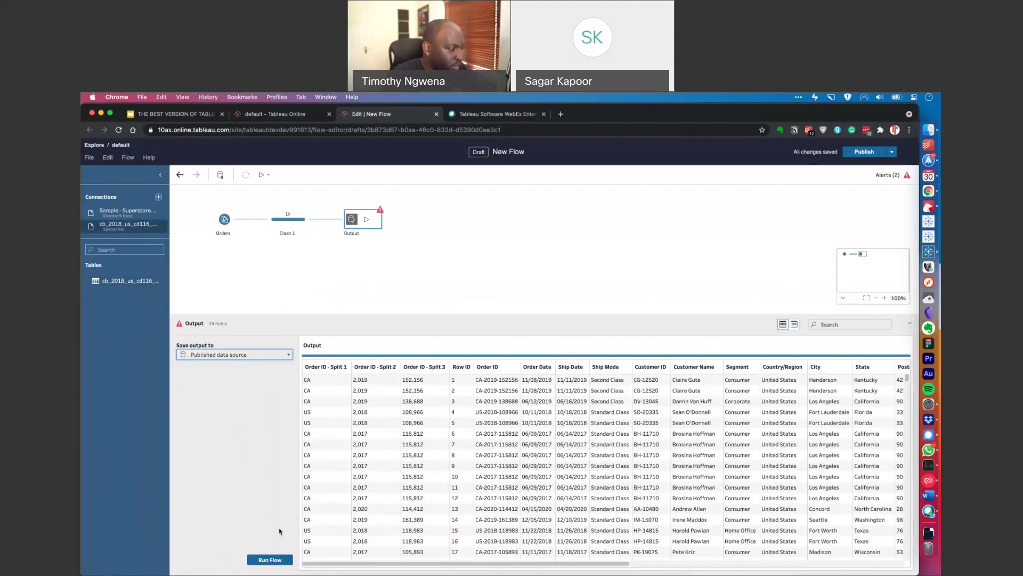
Step: Publish the flow to the default project under the name "Viz connect" and run it
{"action": "left_click", "coordinate": [270, 560]}
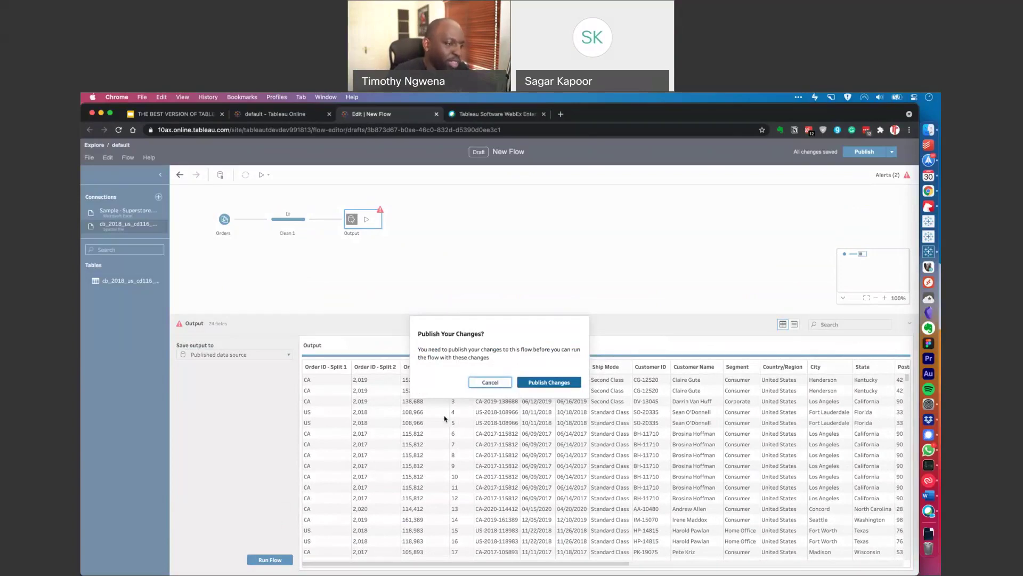
{"action": "left_click", "coordinate": [547, 382]}
{"action": "left_click_drag", "start_coordinate": [460, 280], "coordinate": [399, 283]}
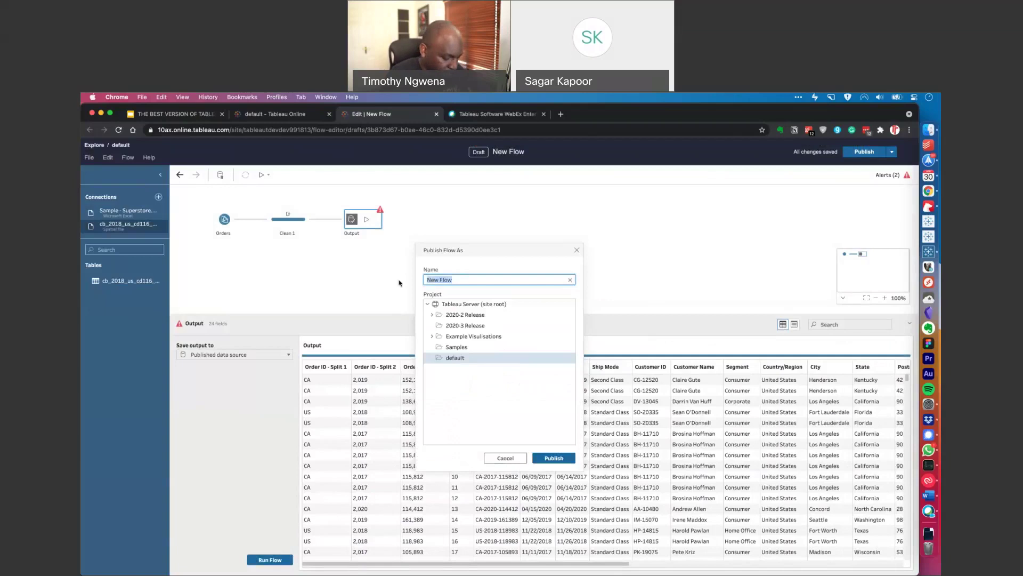
{"action": "type", "text": "Viz"}
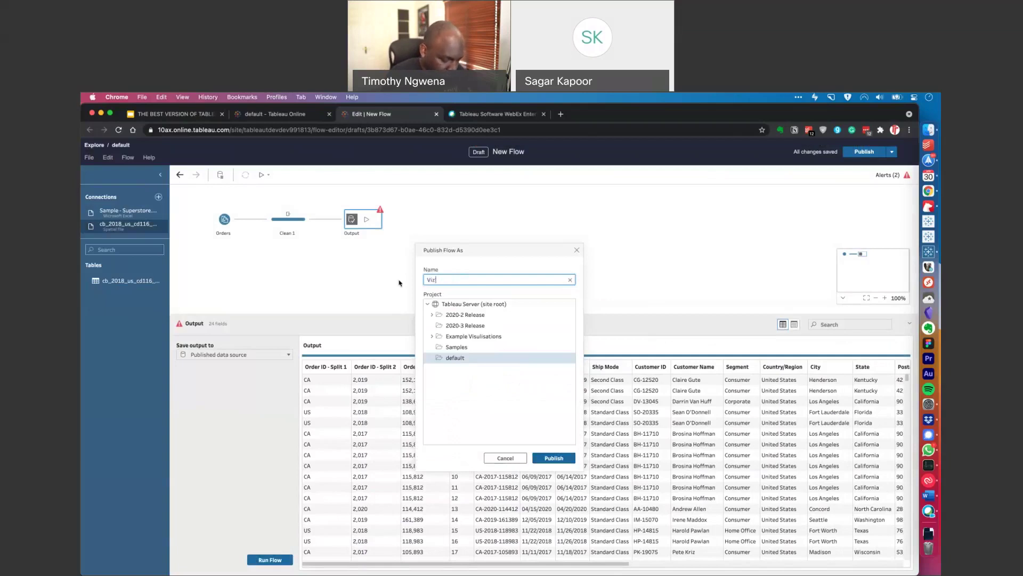
{"action": "type", "text": " connect"}
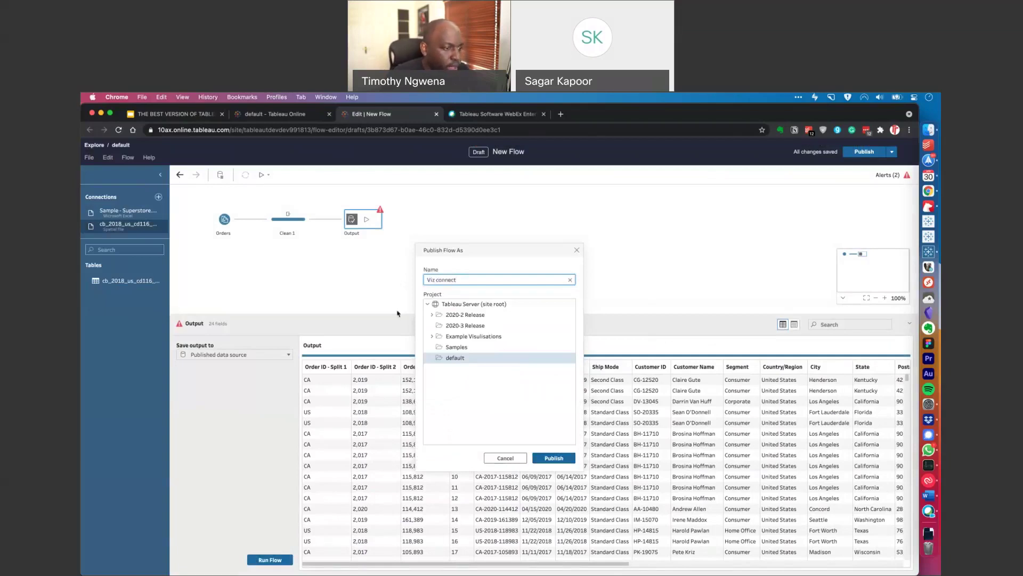
{"action": "left_click", "coordinate": [553, 458]}
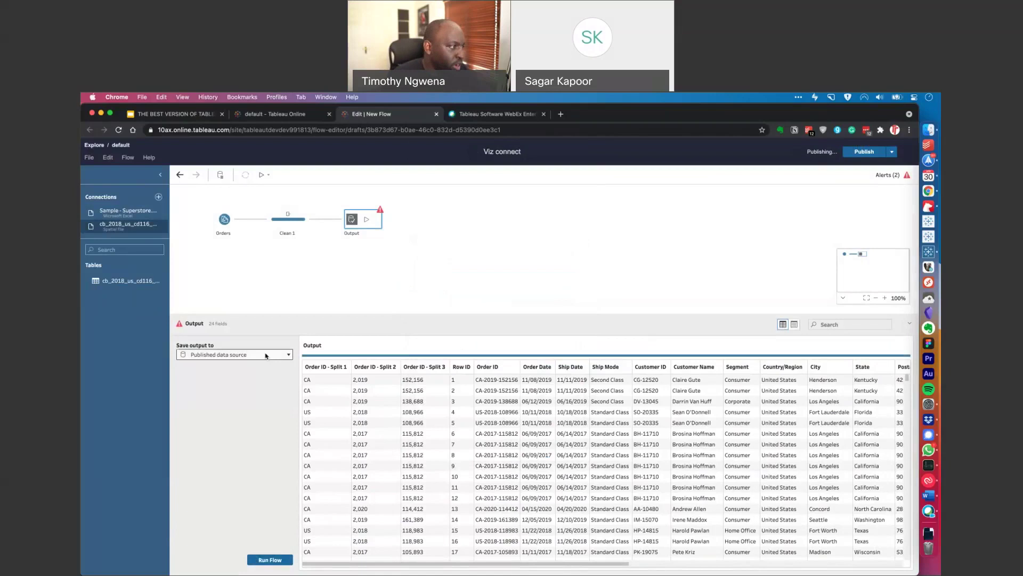
{"action": "left_click", "coordinate": [270, 559]}
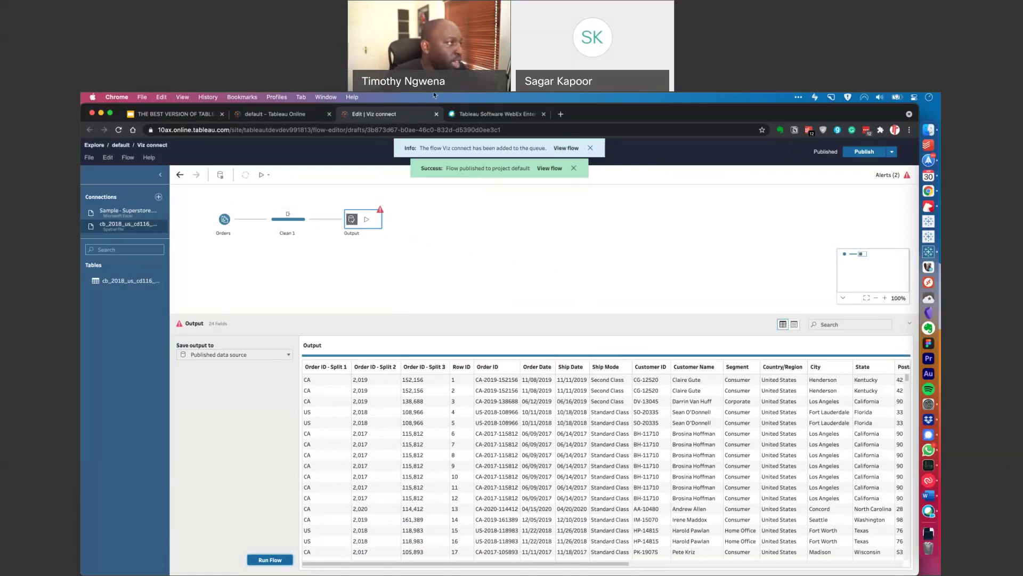
Step: Examine the status of the newest flow job and the run and queue times on the site's Jobs page
{"action": "left_click", "coordinate": [274, 114]}
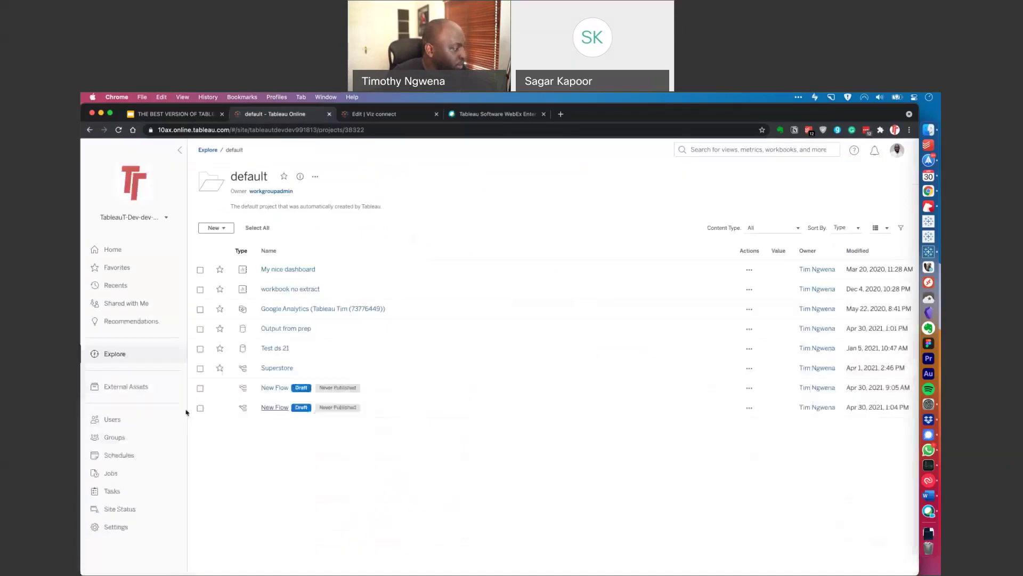
{"action": "left_click", "coordinate": [130, 478]}
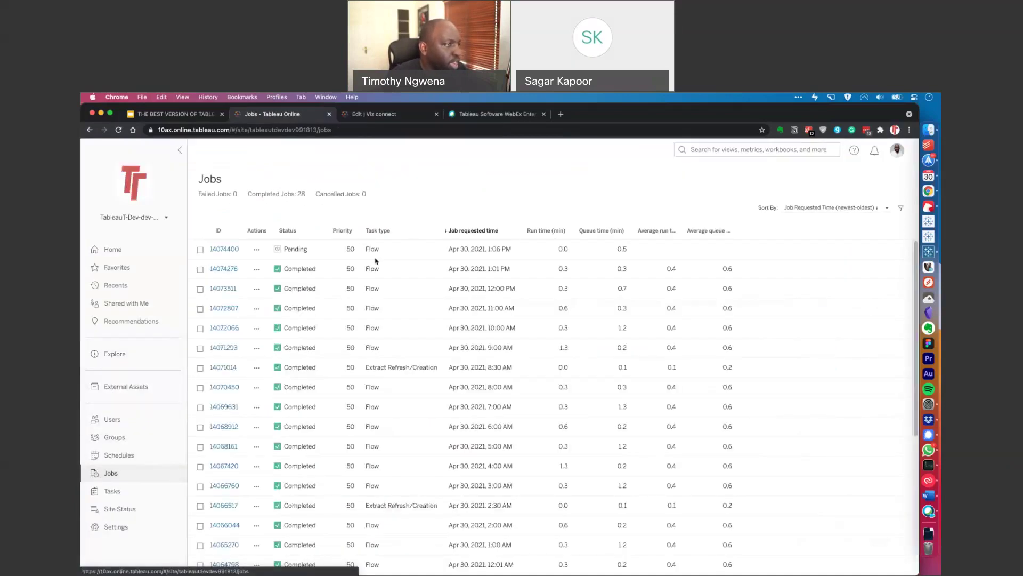
{"action": "mouse_move", "coordinate": [302, 271]}
{"action": "key", "text": "super+alt+a"}
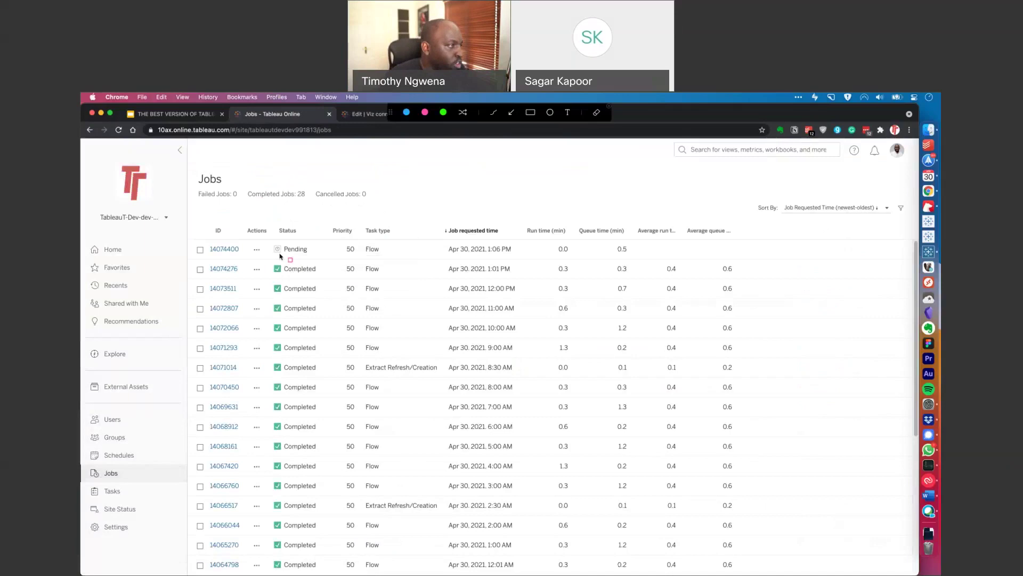
{"action": "left_click_drag", "start_coordinate": [262, 238], "coordinate": [331, 260]}
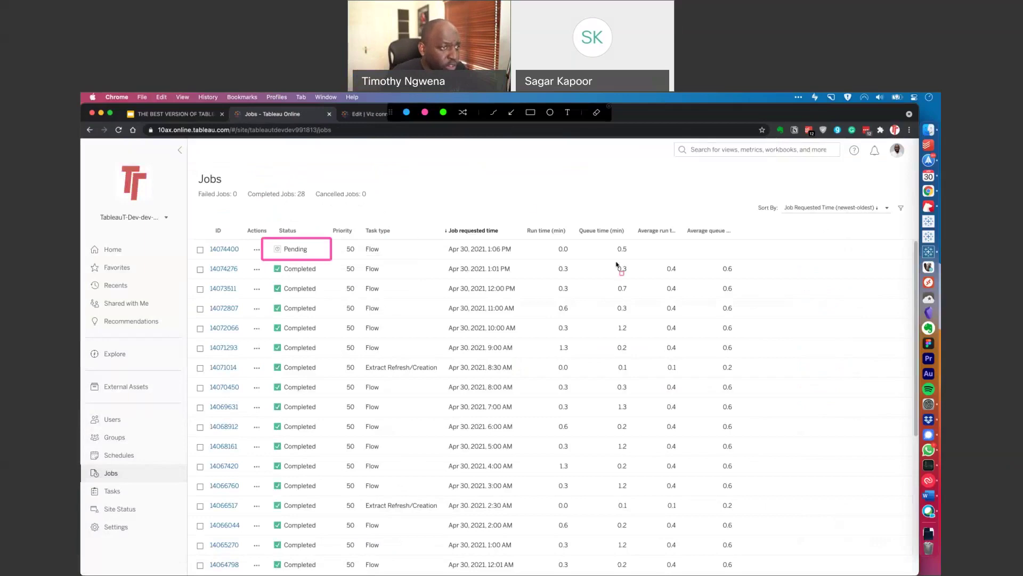
{"action": "mouse_move", "coordinate": [511, 191]}
{"action": "left_mouse_down"}
{"action": "mouse_move", "coordinate": [594, 331]}
{"action": "mouse_move", "coordinate": [638, 524]}
{"action": "mouse_move", "coordinate": [662, 565]}
{"action": "mouse_move", "coordinate": [699, 569]}
{"action": "left_mouse_up"}
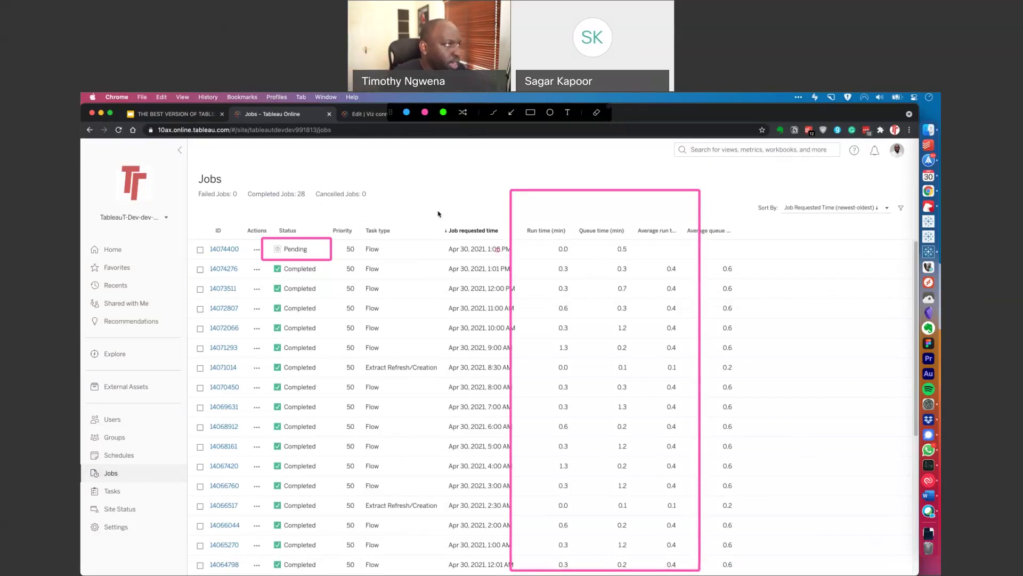
{"action": "key", "text": "Escape"}
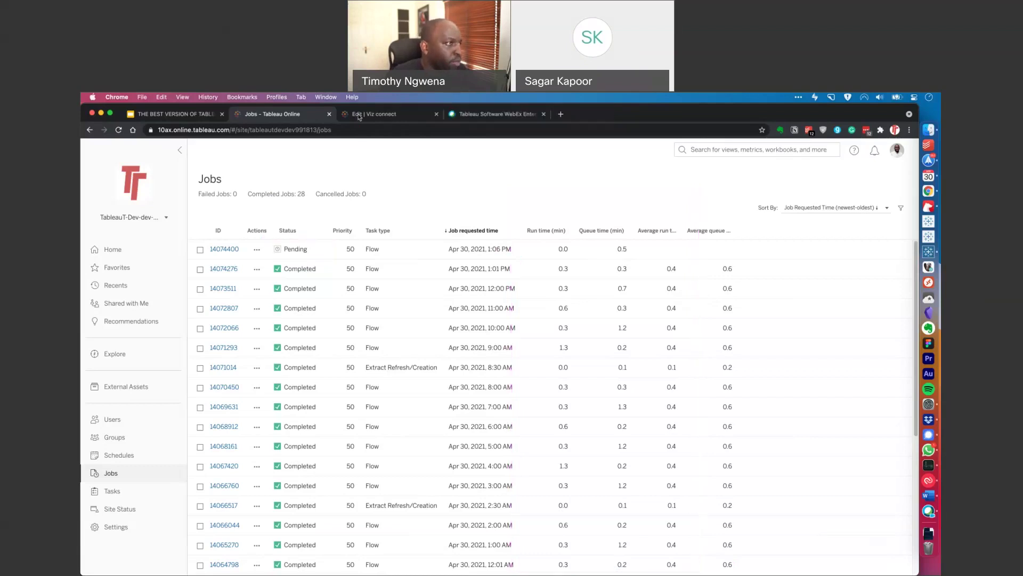
Step: Return to the Viz connect flow and check the save destinations of the Output step, keeping Published data source
{"action": "left_click", "coordinate": [359, 115]}
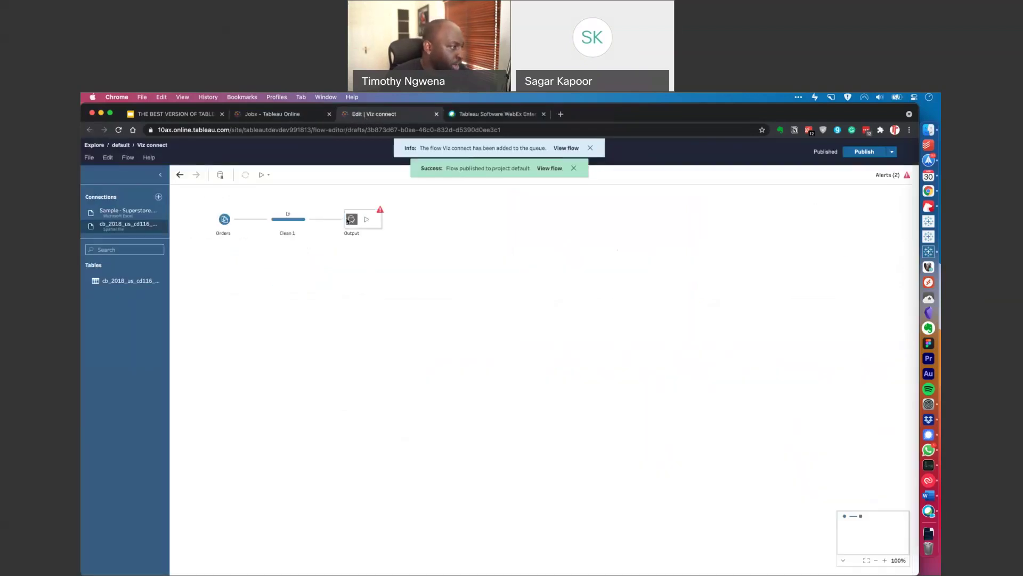
{"action": "left_click", "coordinate": [348, 220]}
{"action": "left_click", "coordinate": [243, 355]}
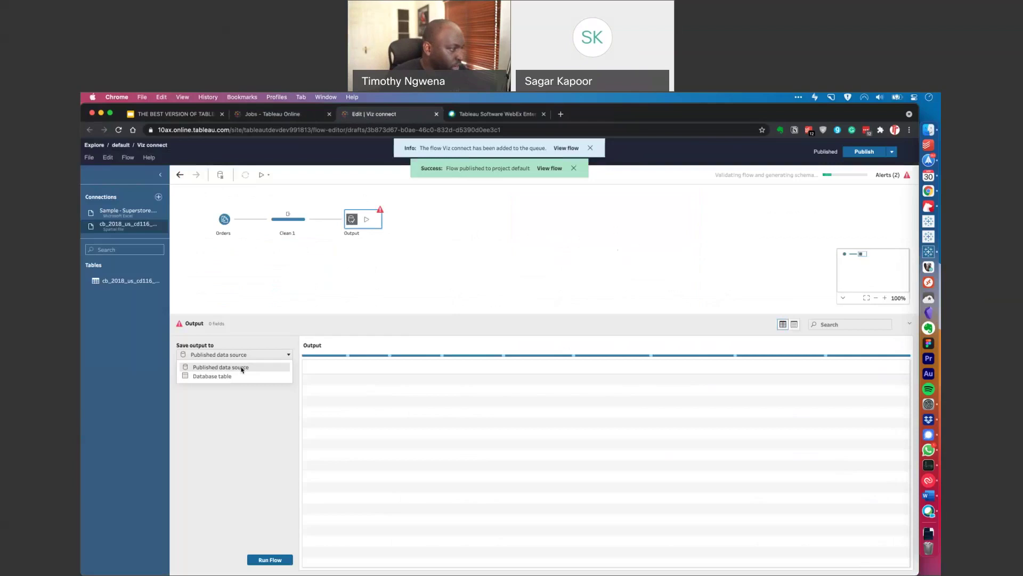
{"action": "left_click", "coordinate": [241, 368]}
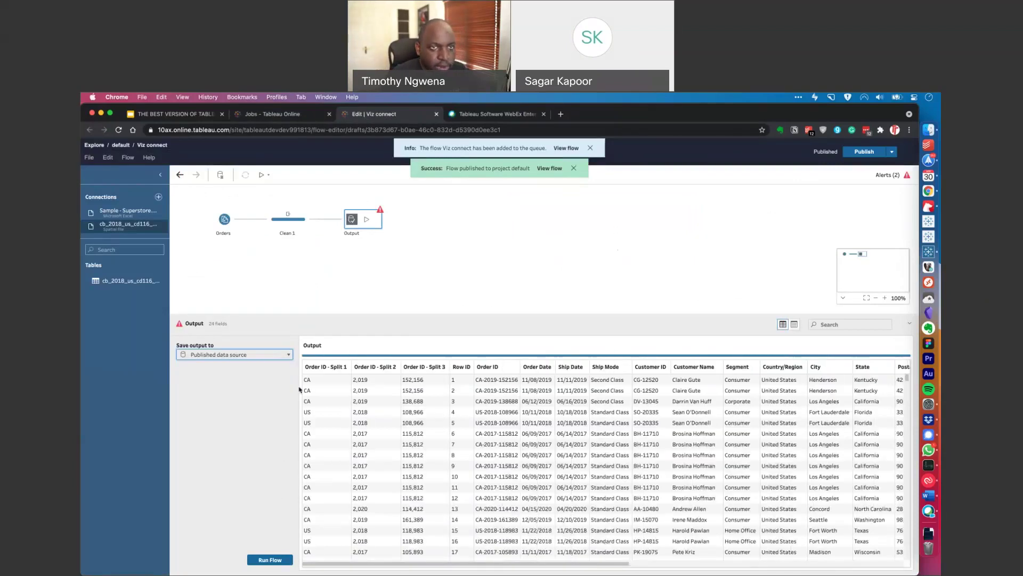
{"action": "left_click", "coordinate": [892, 152]}
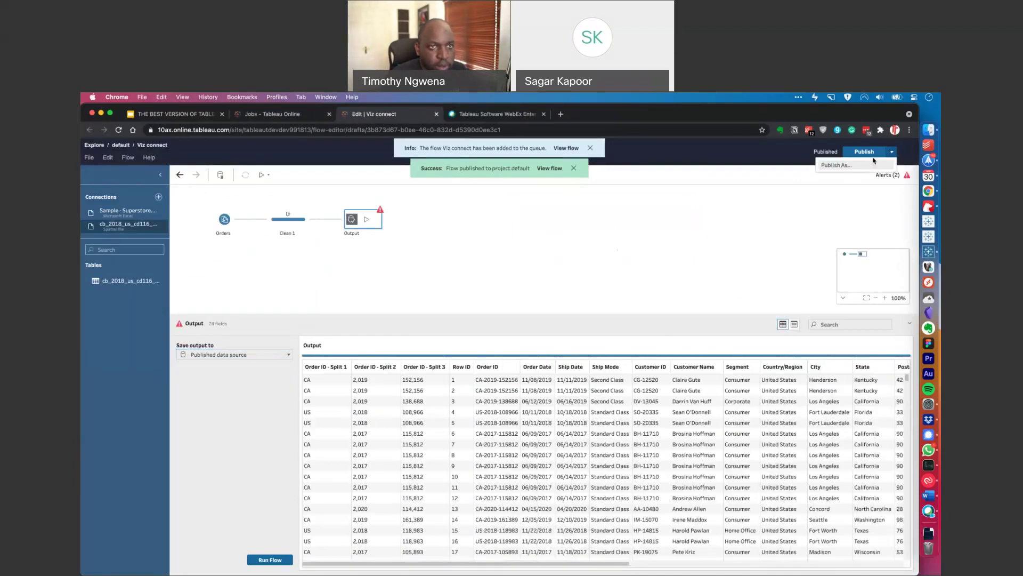
{"action": "left_click", "coordinate": [834, 165]}
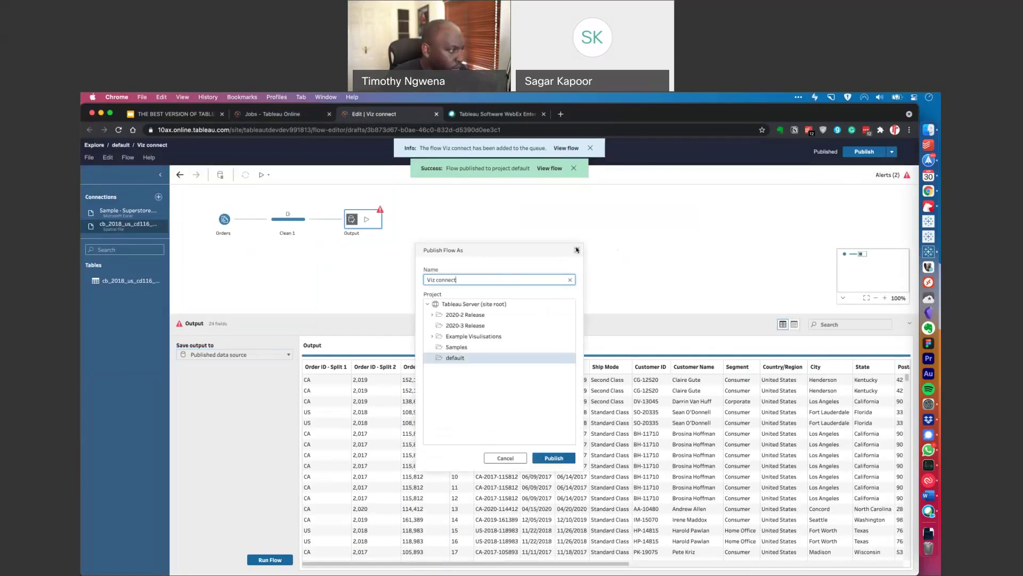
{"action": "key", "text": "Escape"}
Step: Reselect the Output step, dismiss the notifications and inspect the step's error details
{"action": "left_click", "coordinate": [288, 354]}
{"action": "left_click", "coordinate": [223, 367]}
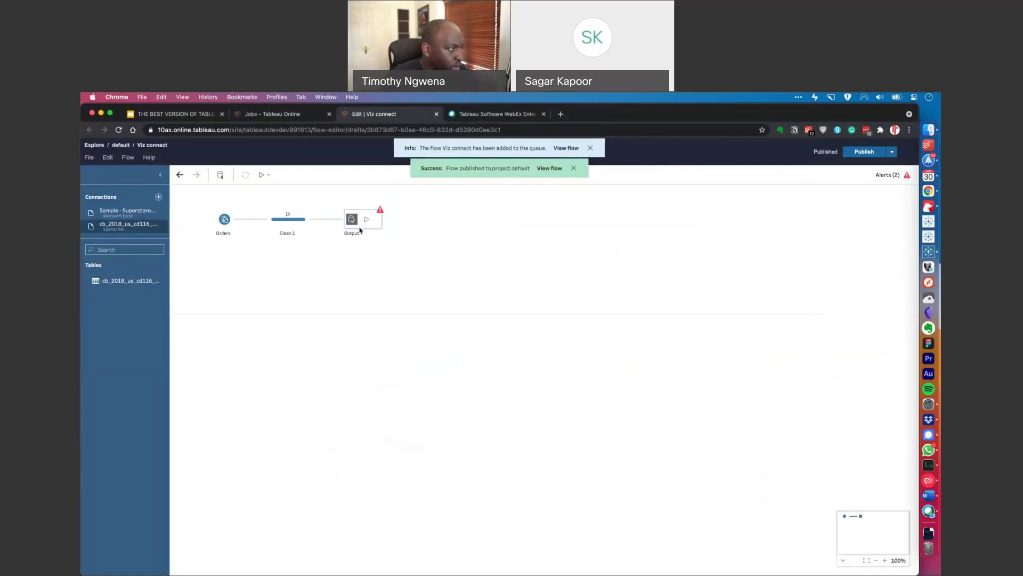
{"action": "mouse_move", "coordinate": [383, 213]}
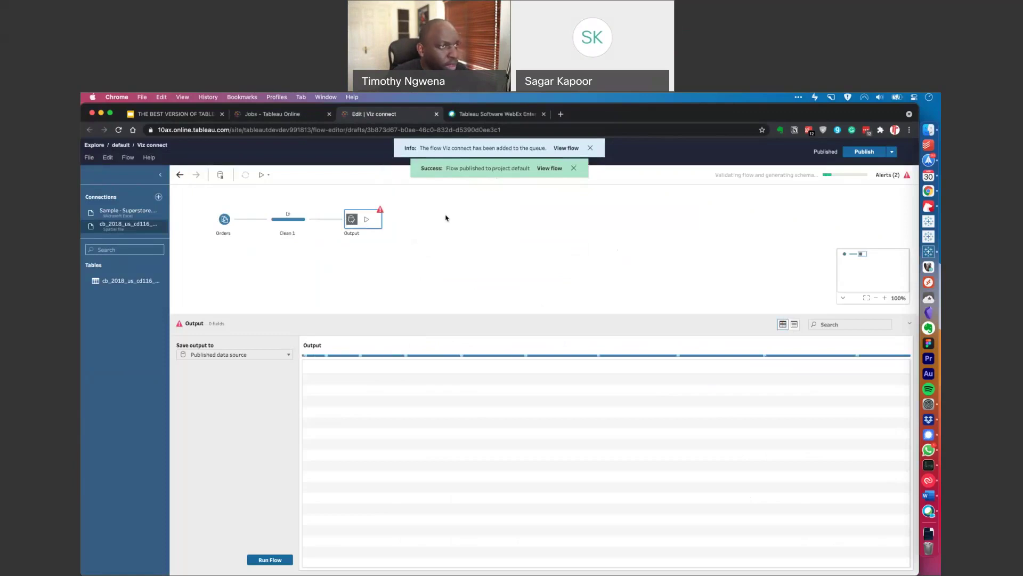
{"action": "left_click", "coordinate": [573, 167]}
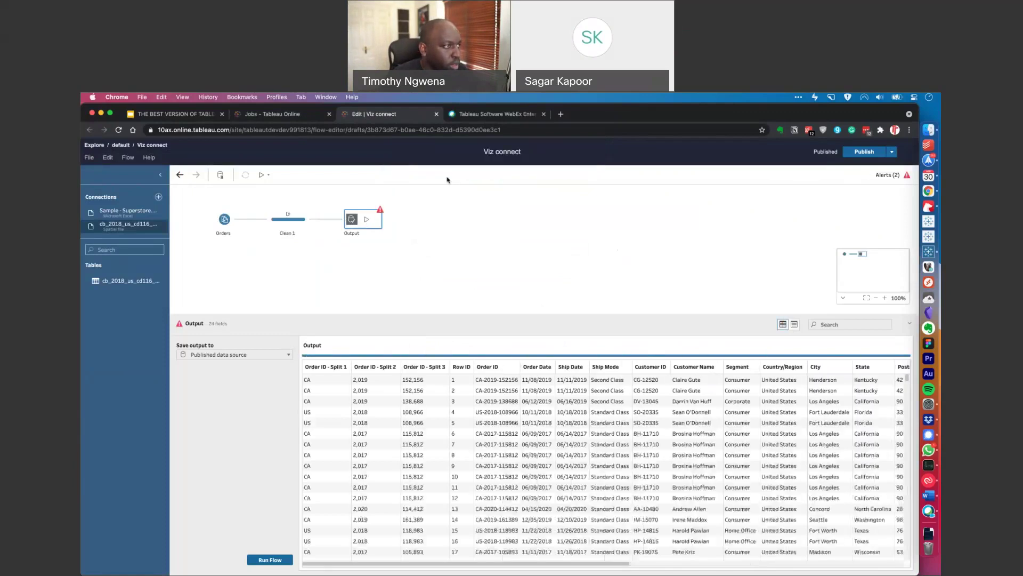
{"action": "mouse_move", "coordinate": [380, 213]}
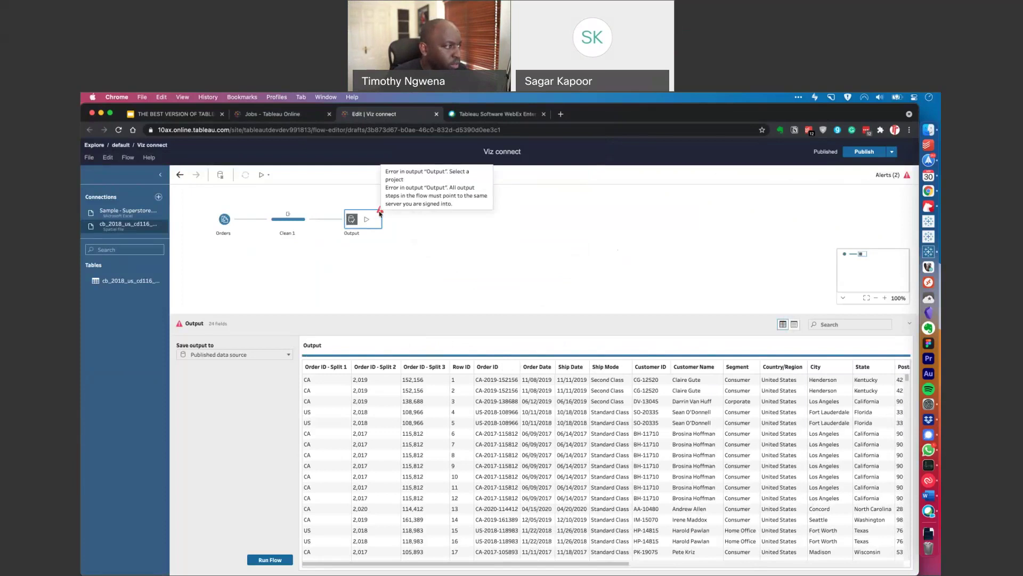
Step: Switch the Output step's save destination to Database table and back to Published data source
{"action": "left_click", "coordinate": [243, 356]}
{"action": "left_click", "coordinate": [261, 376]}
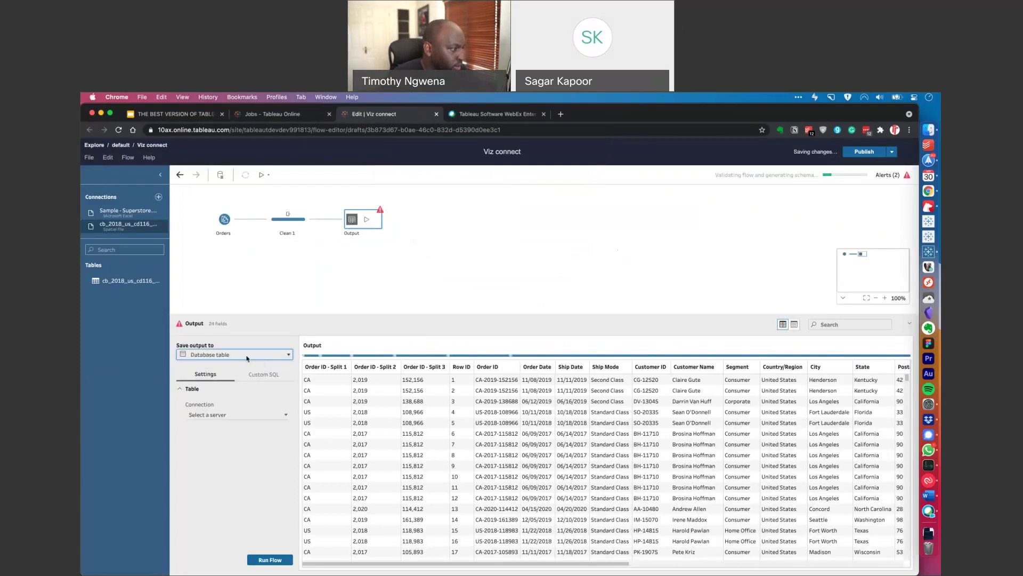
{"action": "left_click", "coordinate": [246, 356]}
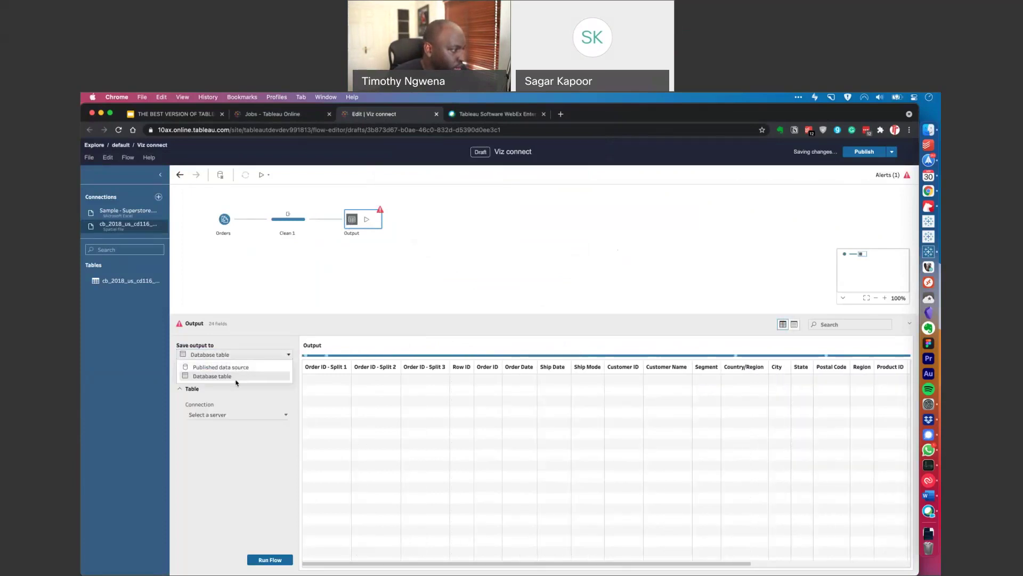
{"action": "left_click", "coordinate": [224, 367]}
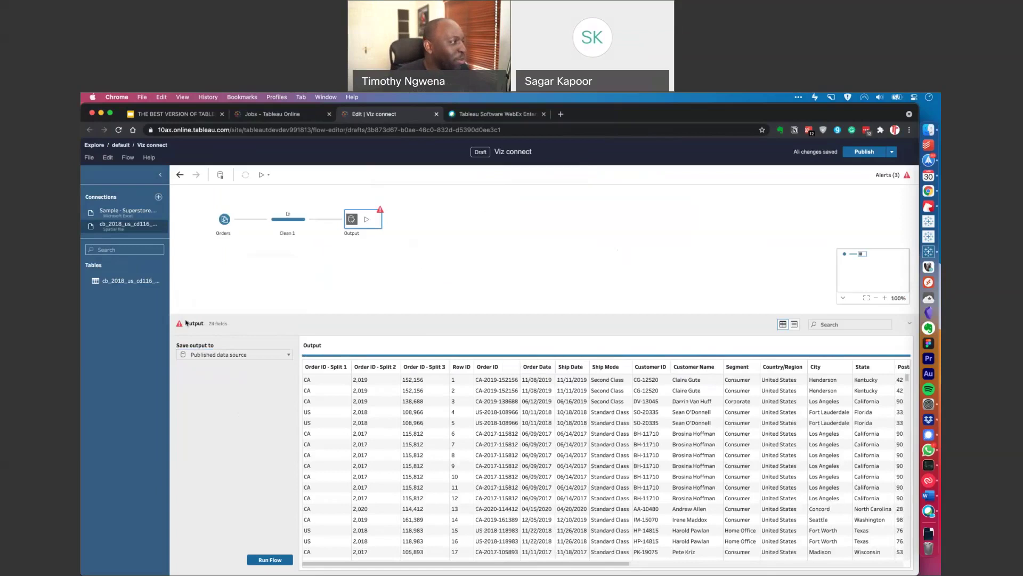
{"action": "mouse_move", "coordinate": [186, 323]}
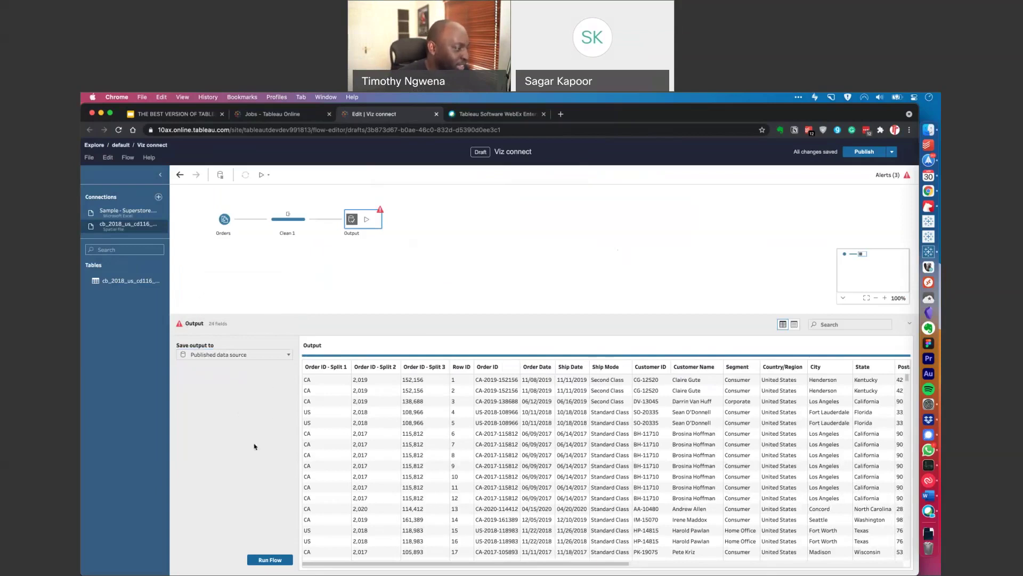
{"action": "left_click", "coordinate": [280, 356]}
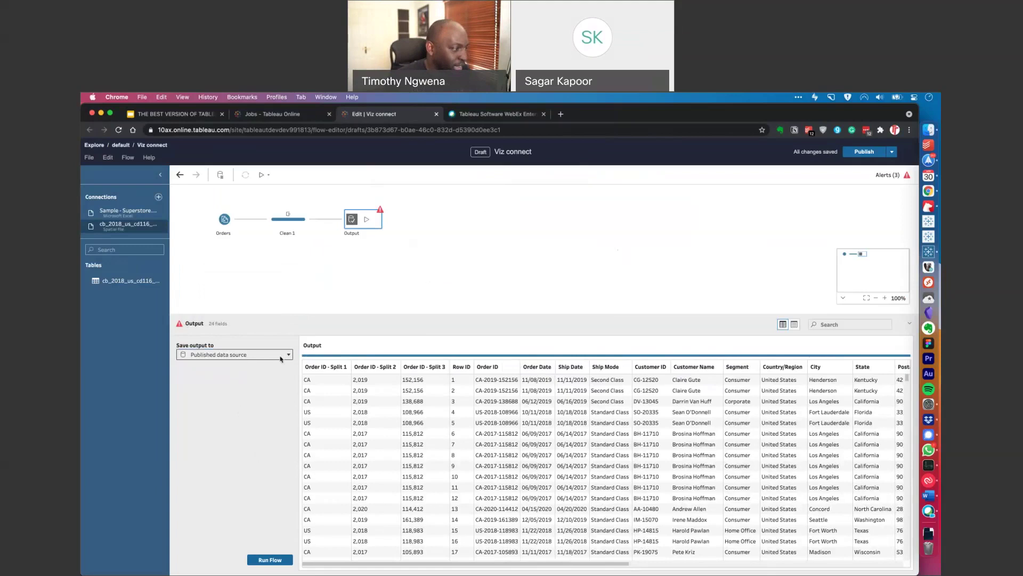
{"action": "left_click", "coordinate": [236, 410]}
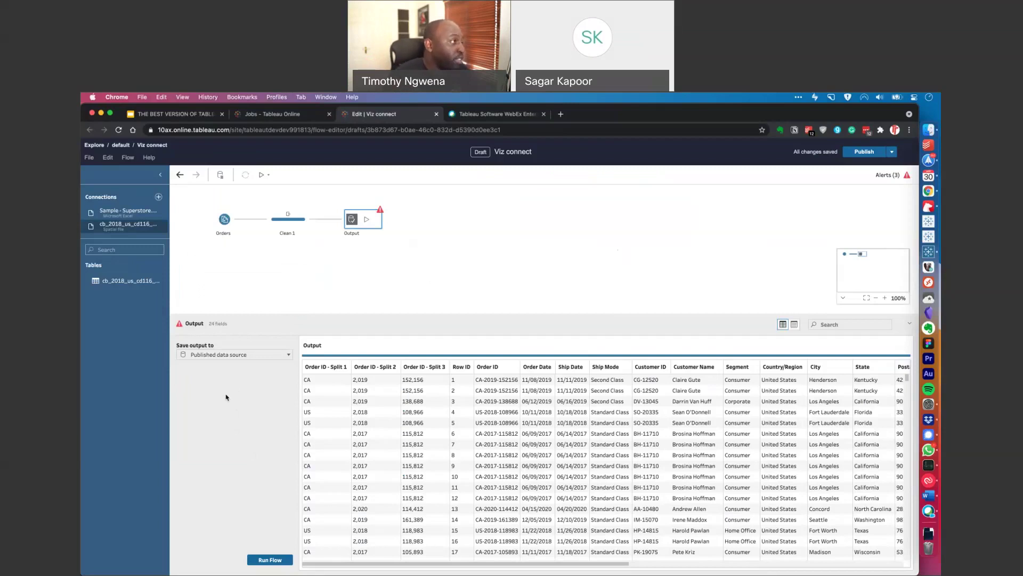
{"action": "left_click", "coordinate": [683, 235]}
Step: Open the local-published data source in the site's 2020-3 Release project
{"action": "left_click", "coordinate": [283, 114]}
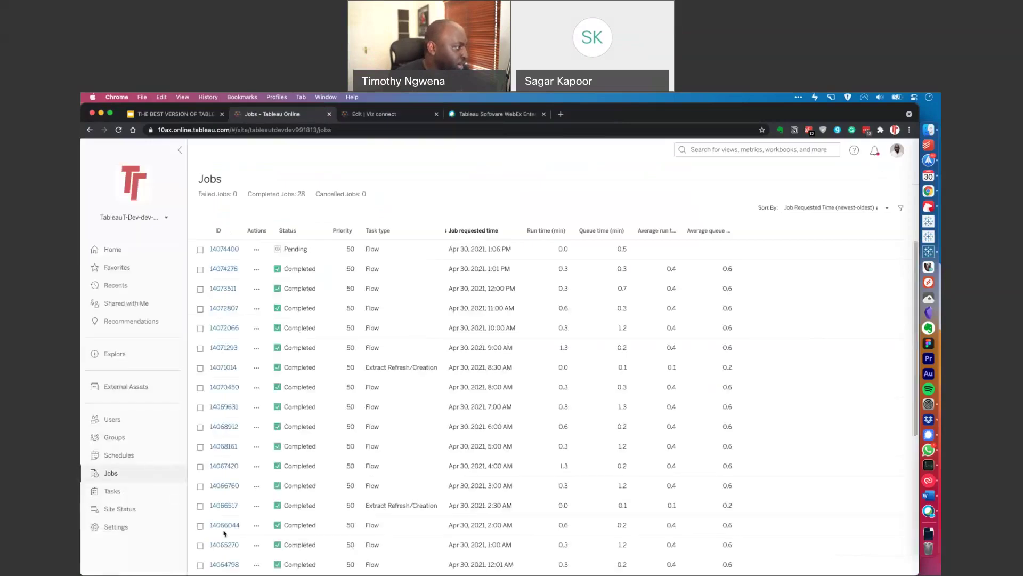
{"action": "left_click", "coordinate": [129, 356]}
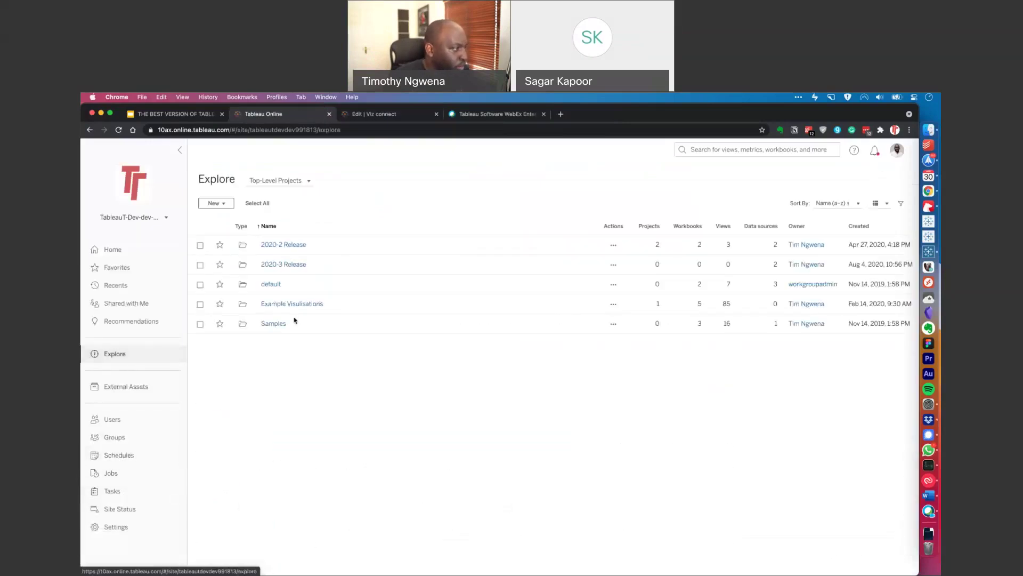
{"action": "left_click", "coordinate": [283, 266]}
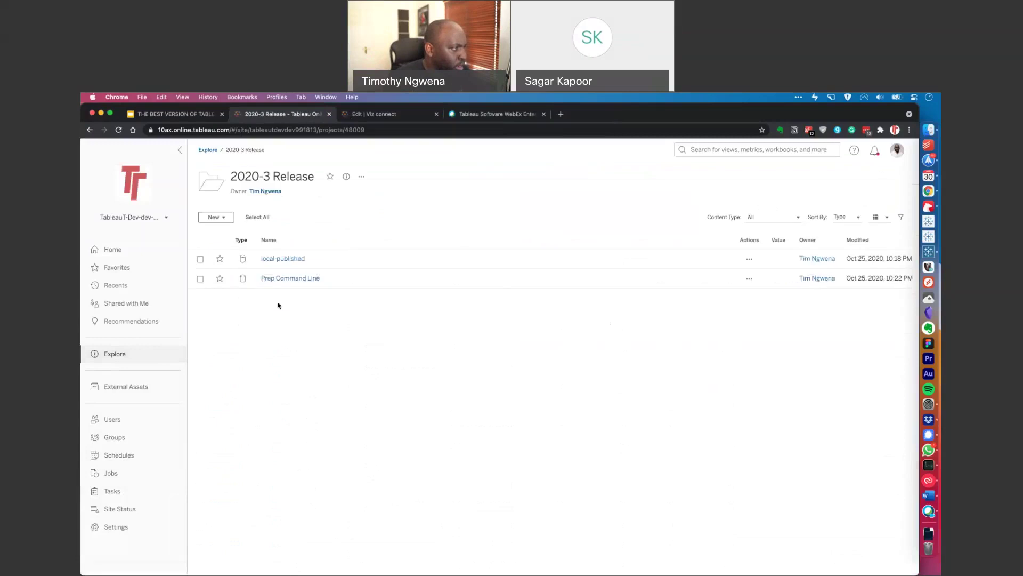
{"action": "left_click", "coordinate": [284, 261]}
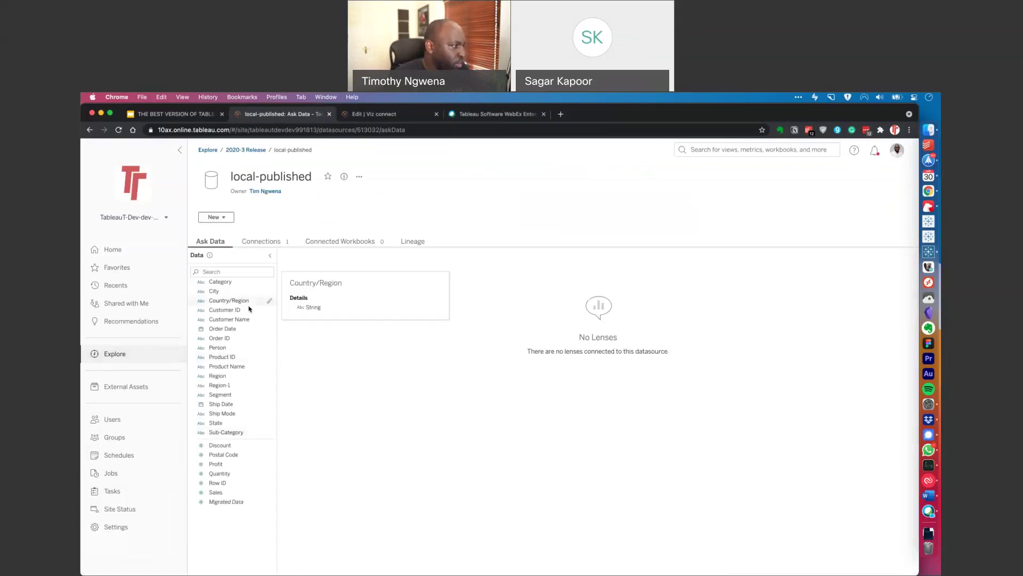
Step: Create a workbook using this data source and build a bar chart of summed Sales by Region
{"action": "left_click", "coordinate": [215, 216]}
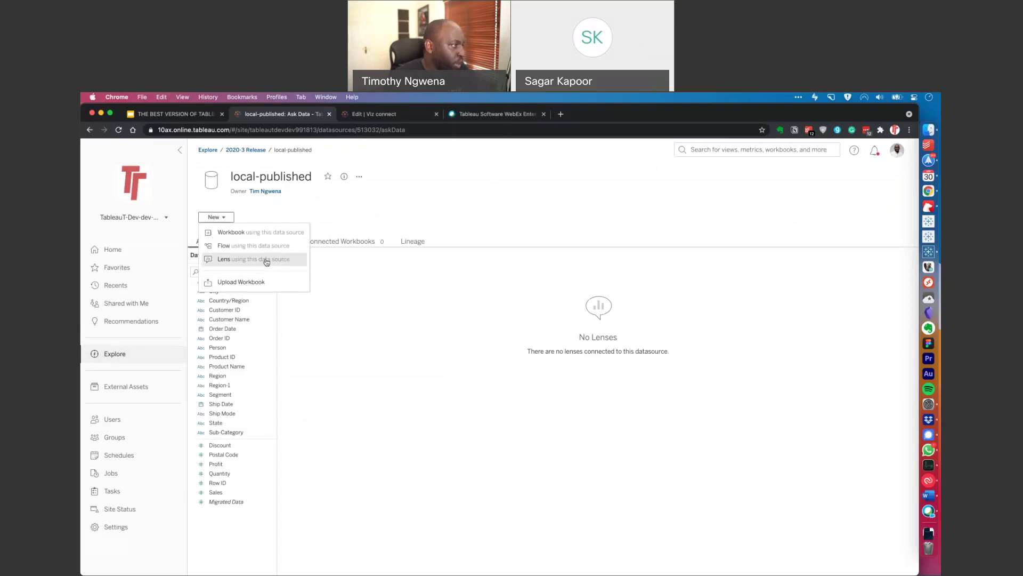
{"action": "left_click", "coordinate": [256, 232]}
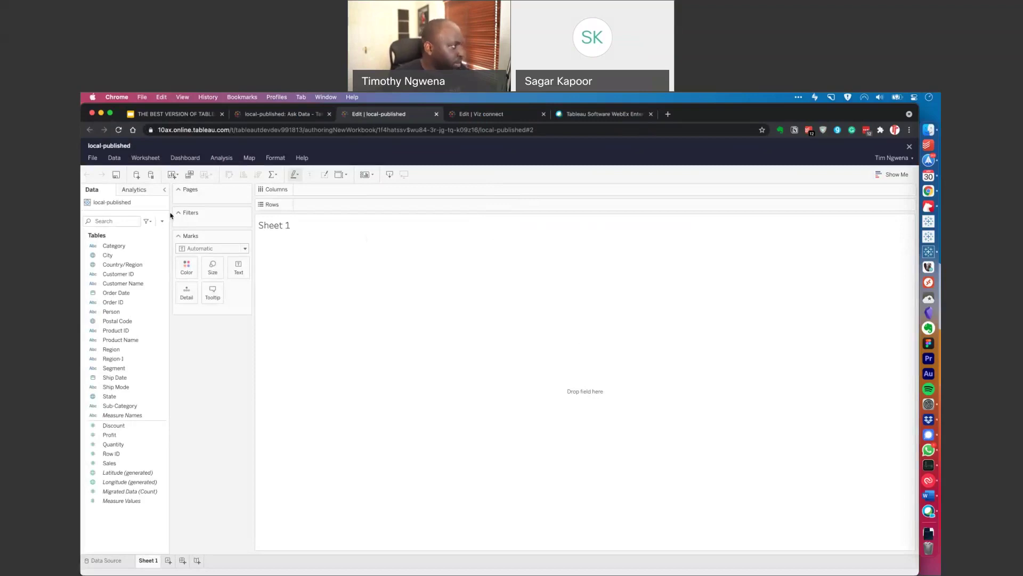
{"action": "left_click_drag", "start_coordinate": [109, 462], "coordinate": [328, 205]}
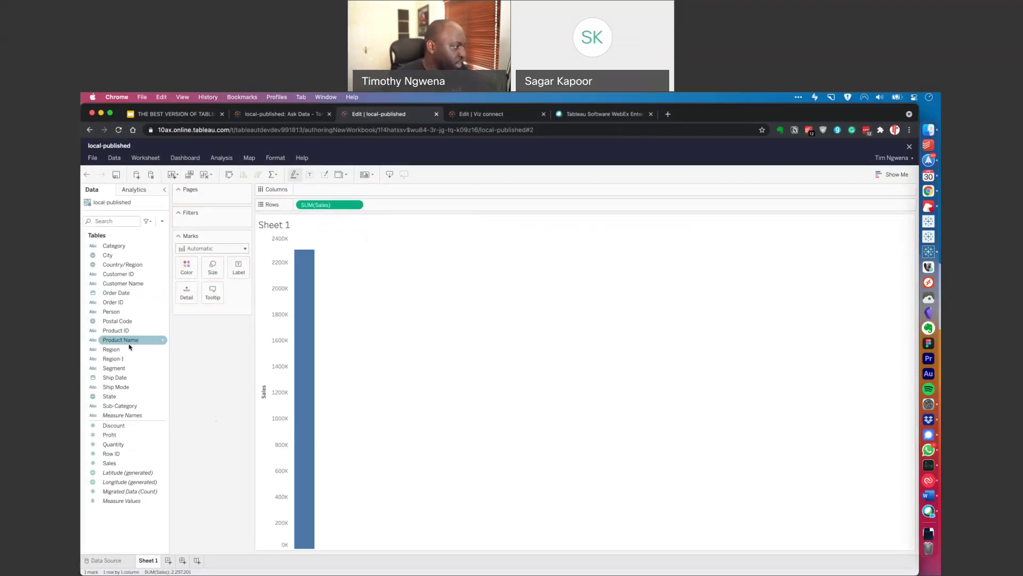
{"action": "left_click_drag", "start_coordinate": [115, 349], "coordinate": [359, 193]}
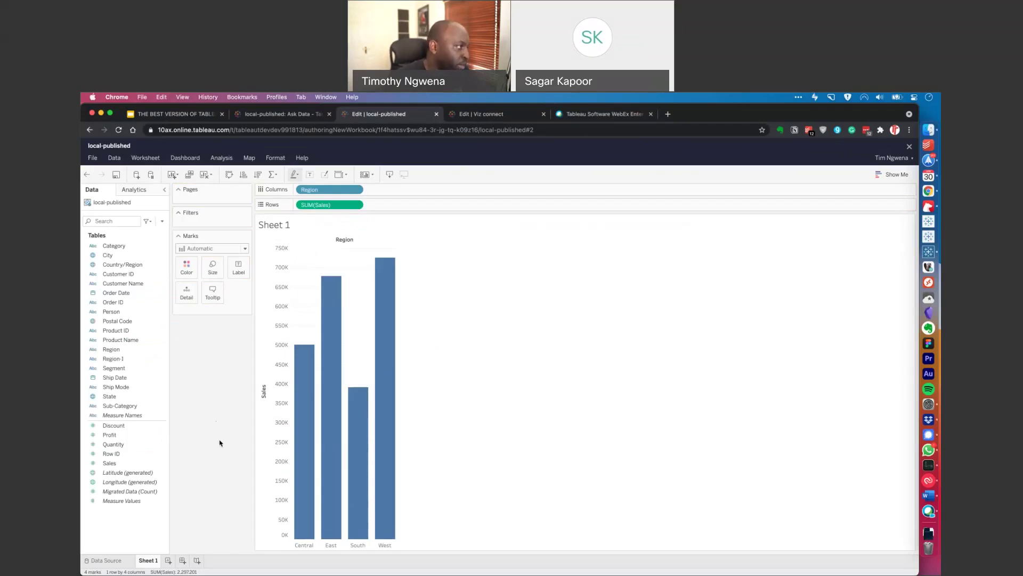
Step: Start a new calculated field and view the categories of its function reference
{"action": "left_click", "coordinate": [162, 222]}
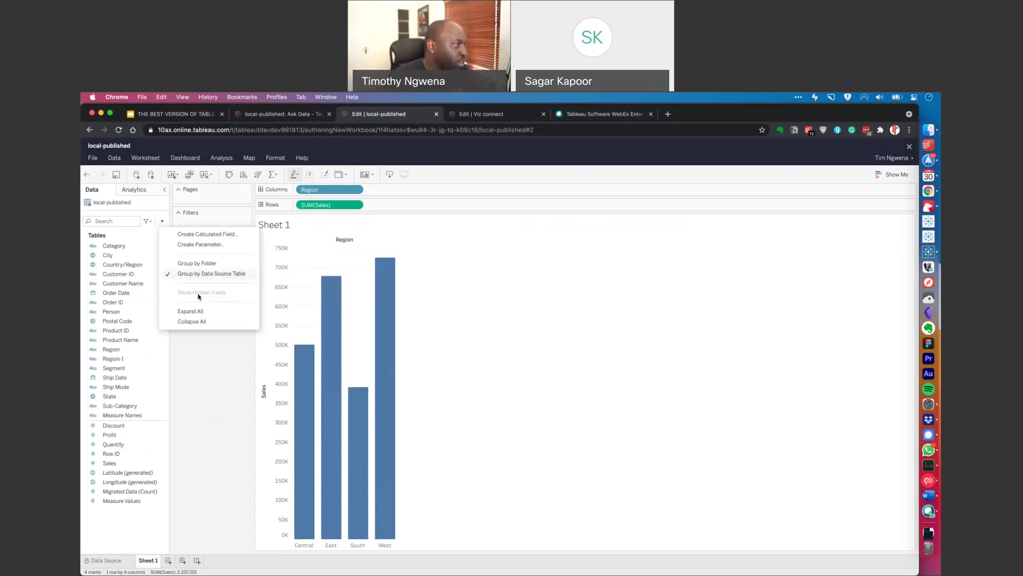
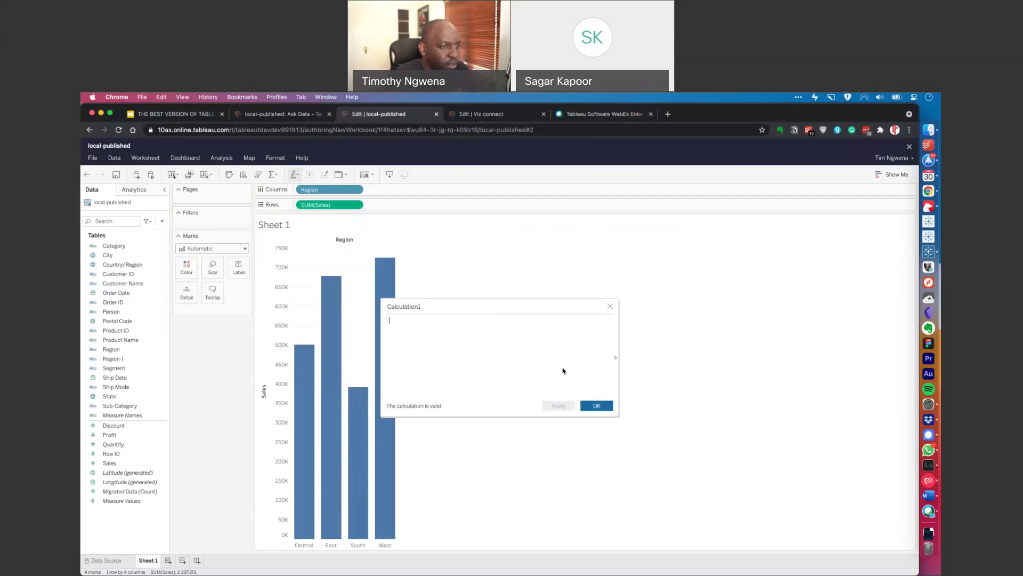
{"action": "left_click", "coordinate": [616, 358]}
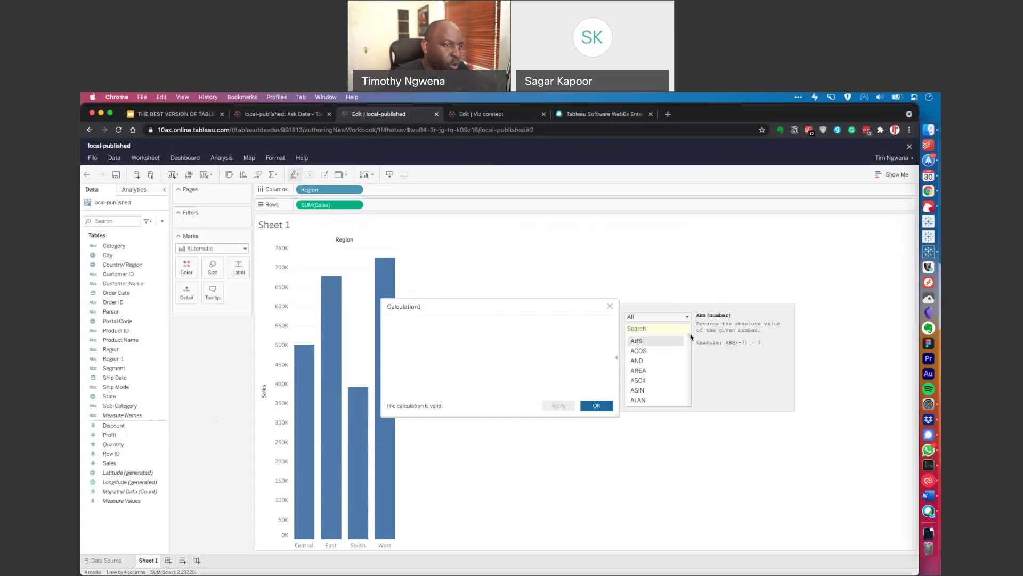
{"action": "left_click", "coordinate": [687, 317]}
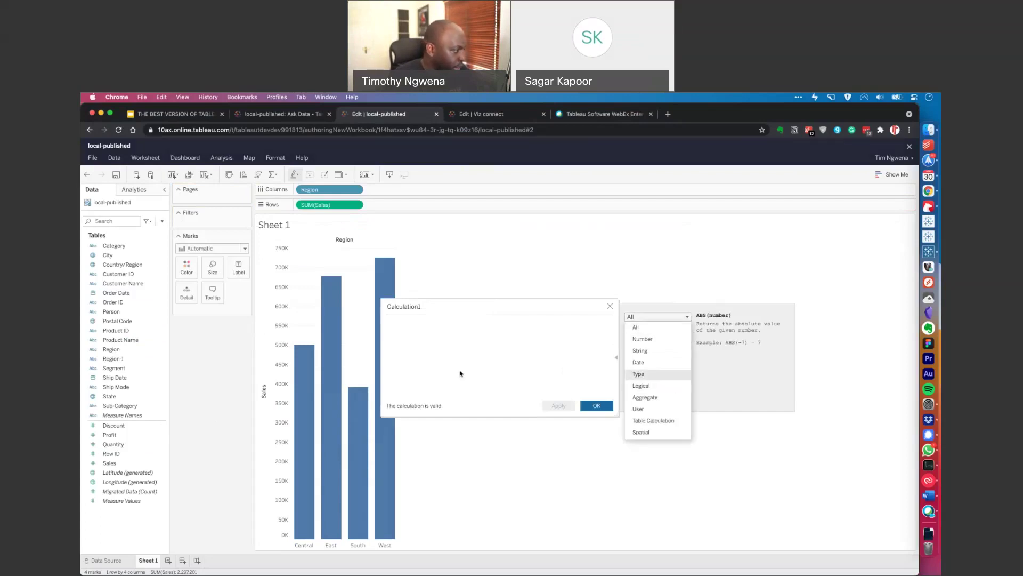
{"action": "left_click", "coordinate": [442, 374]}
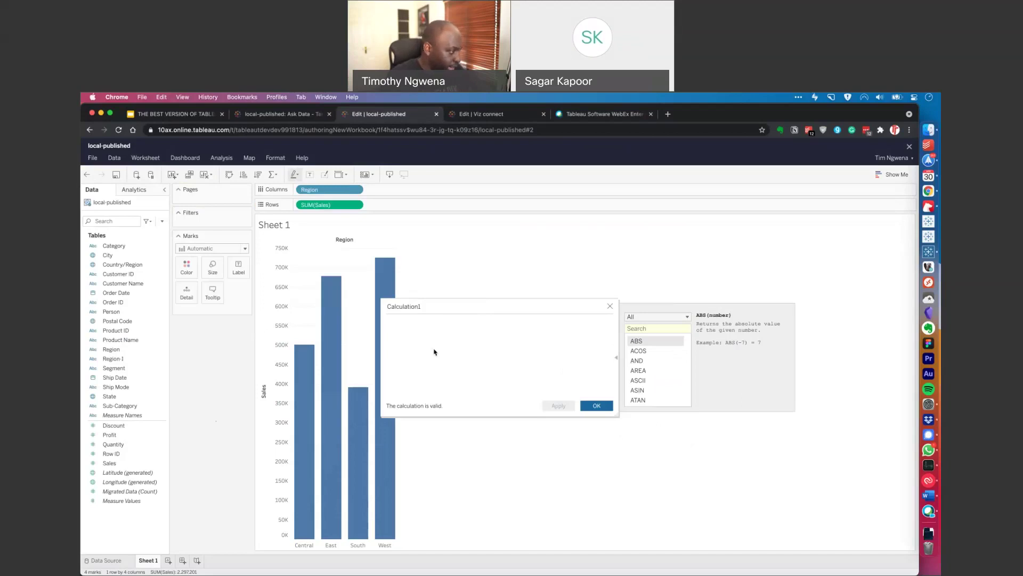
Step: Enter the formula SUM(Sales) in the calculated field, taking the SUM function from the autocomplete suggestions
{"action": "type", "text": "S"}
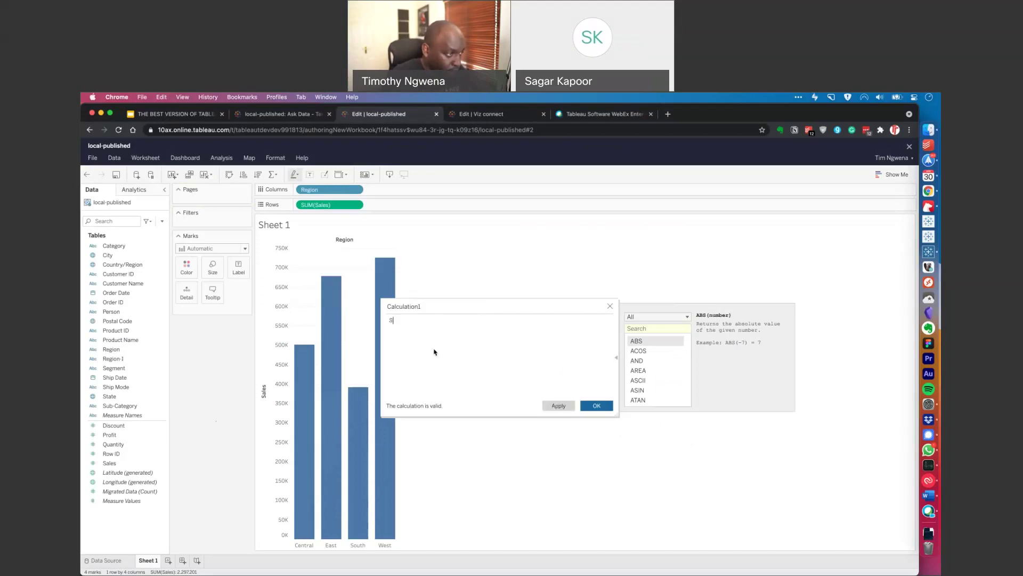
{"action": "type", "text": "um ("}
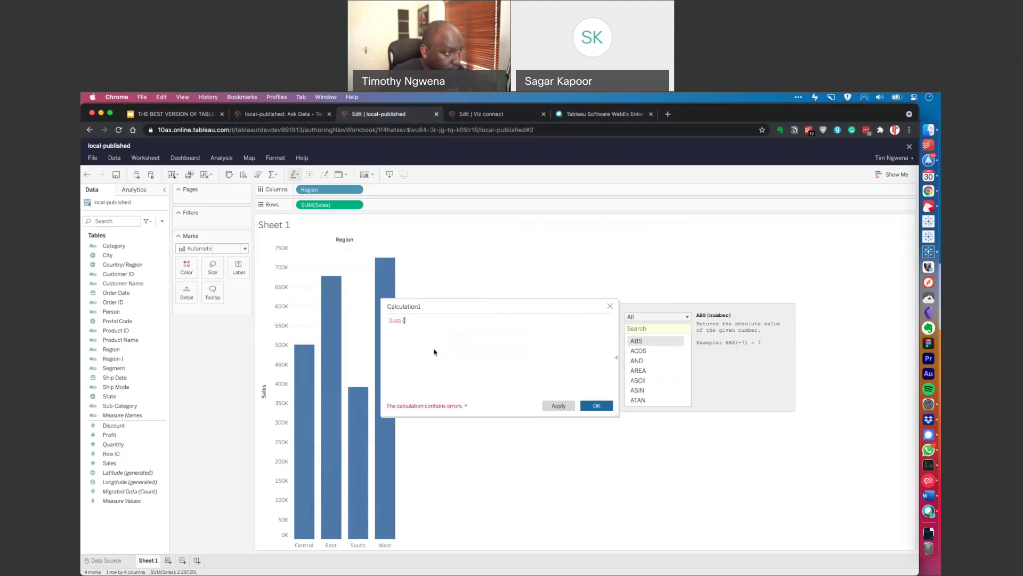
{"action": "type", "text": "sales"}
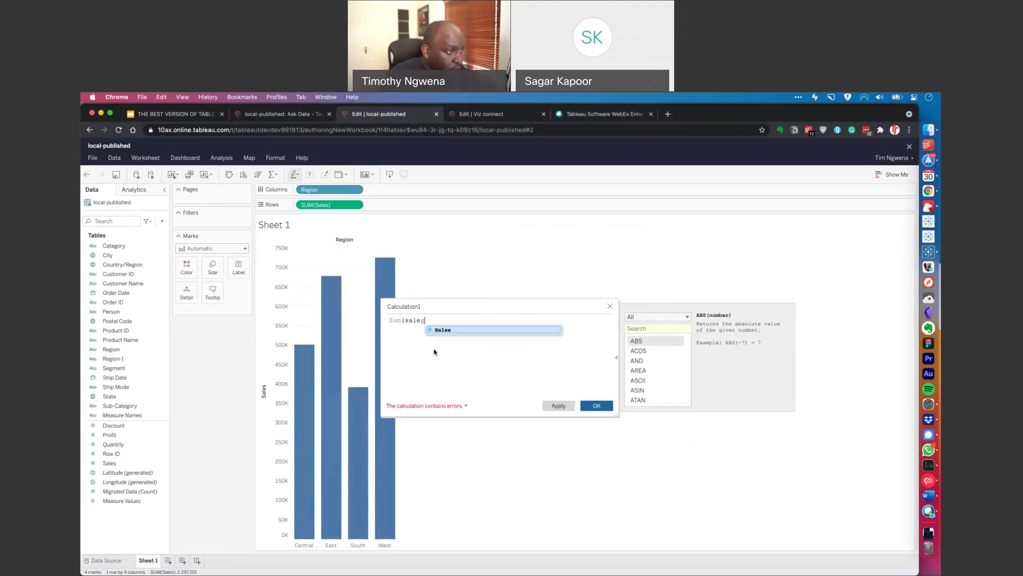
{"action": "type", "text": ")"}
{"action": "key", "text": "Left"}
{"action": "key", "text": "Left"}
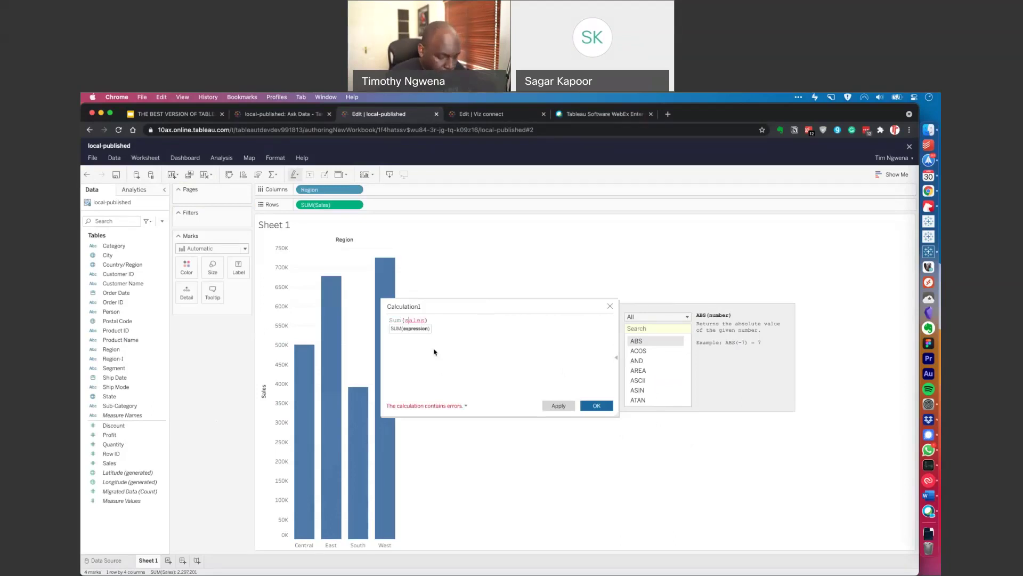
{"action": "key", "text": "Left"}
{"action": "key", "text": "Left"}
{"action": "key", "text": "Left"}
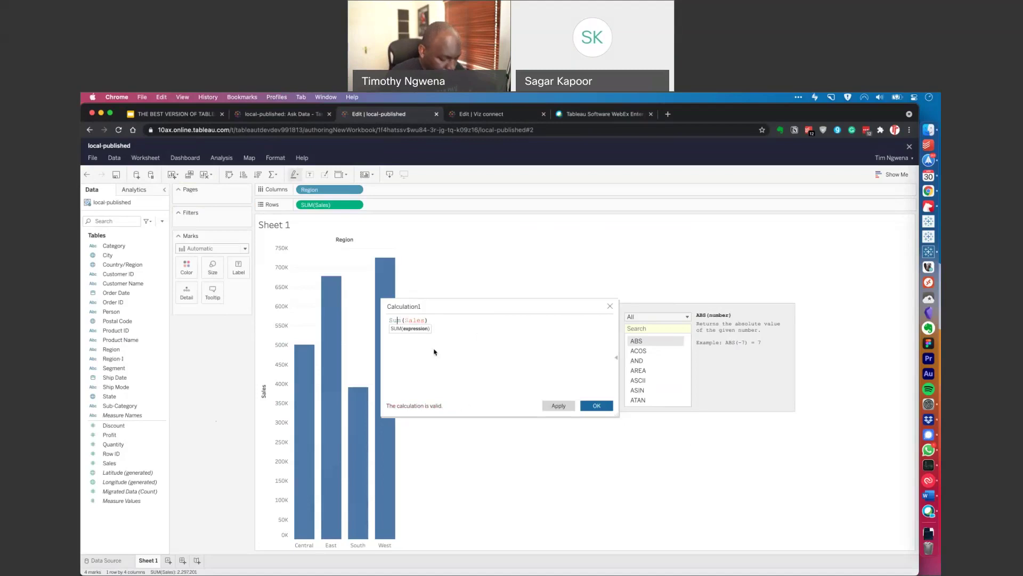
{"action": "key", "text": "Left"}
{"action": "key", "text": "Left"}
{"action": "type", "text": "SUm"}
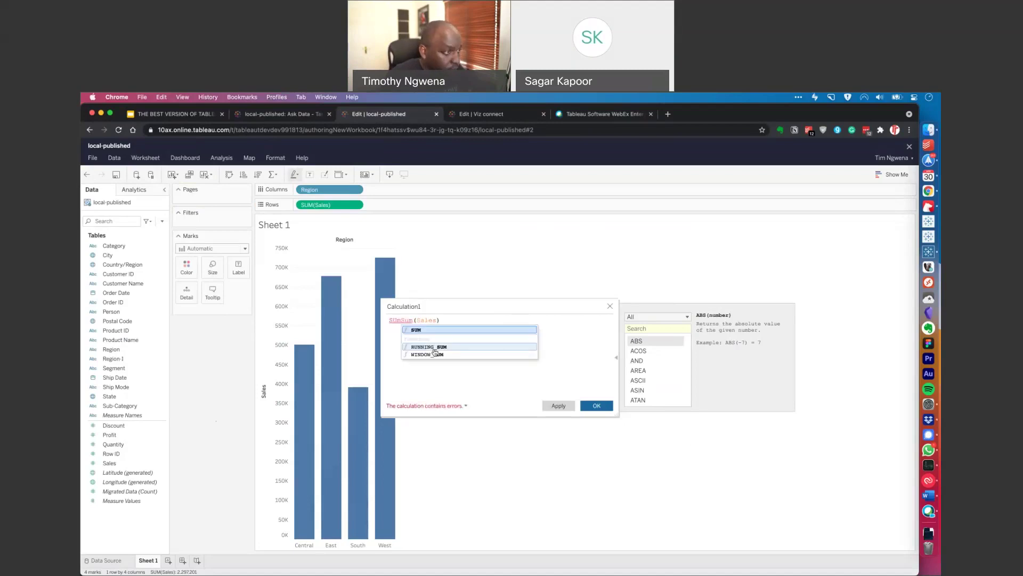
{"action": "key", "text": "Return"}
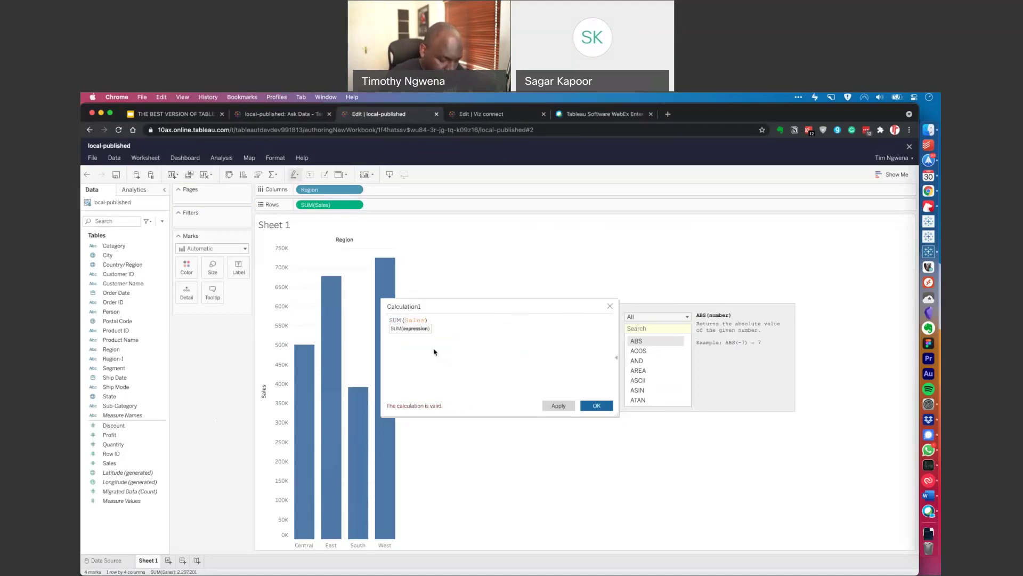
Step: Extend the formula to a ratio with an empty SUM numerator: SUM()/SUM(Sales)
{"action": "type", "text": ")"}
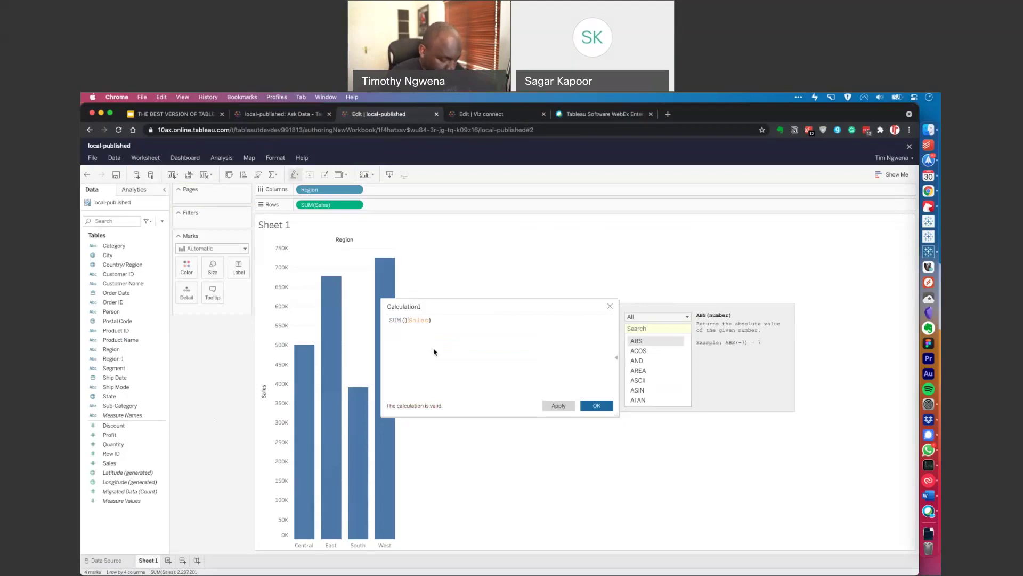
{"action": "type", "text": "SUM"}
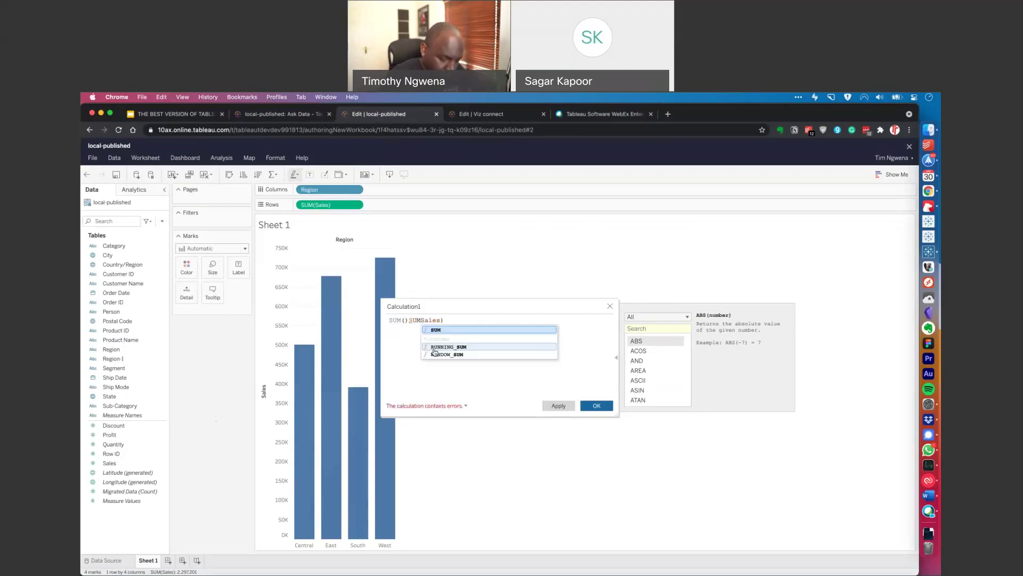
{"action": "type", "text": "("}
{"action": "key", "text": "Left"}
{"action": "key", "text": "Left"}
{"action": "key", "text": "Left"}
{"action": "key", "text": "Left"}
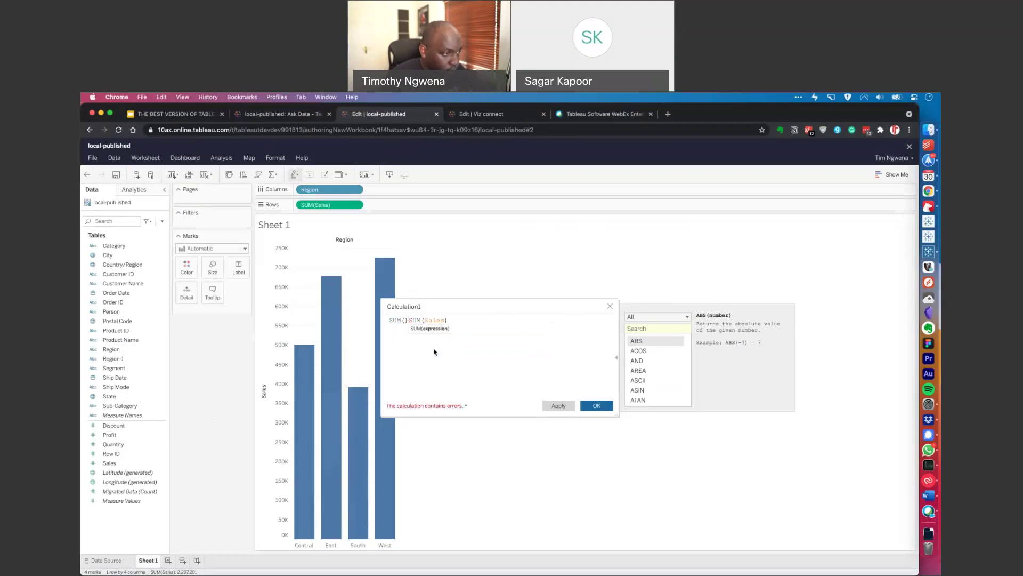
{"action": "type", "text": "/"}
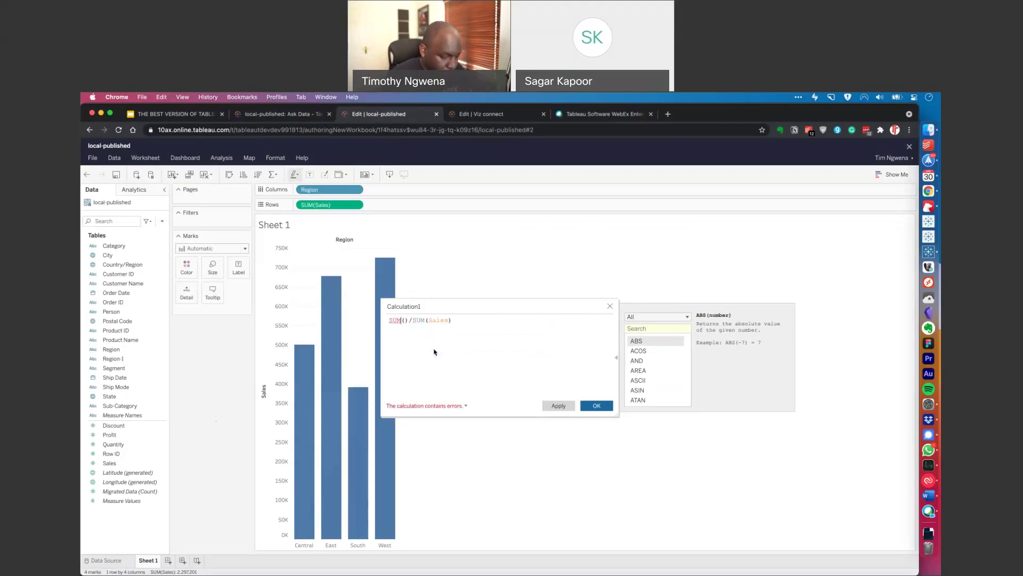
Step: Try to fill the empty SUM numerator with the Profit field from the autocomplete suggestions
{"action": "type", "text": "pro"}
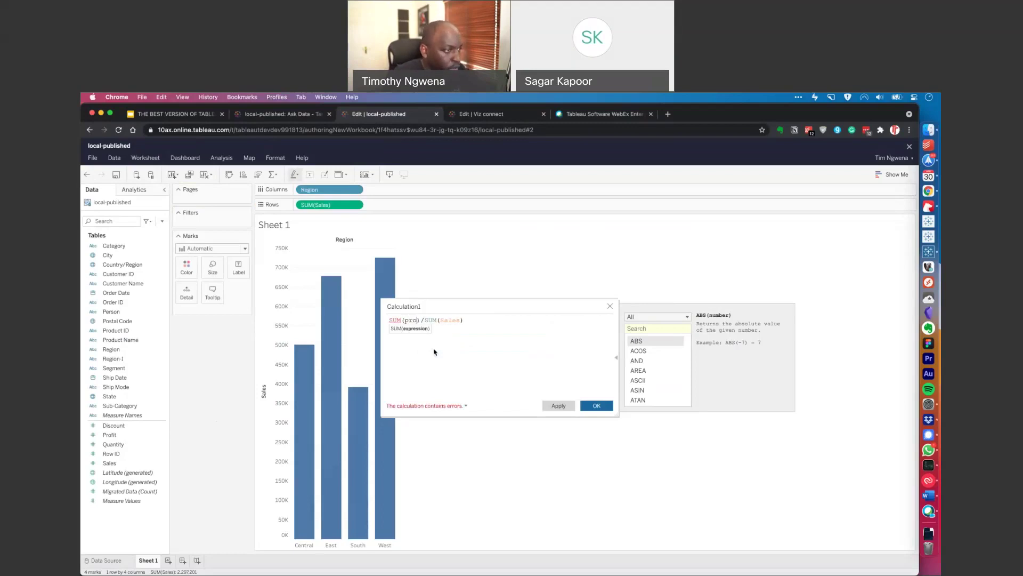
{"action": "type", "text": "fit"}
{"action": "key", "text": "Left"}
{"action": "key", "text": "Left"}
{"action": "key", "text": "Left"}
{"action": "key", "text": "Left"}
{"action": "key", "text": "Left"}
{"action": "key", "text": "Left"}
{"action": "type", "text": "P"}
{"action": "key", "text": "Return"}
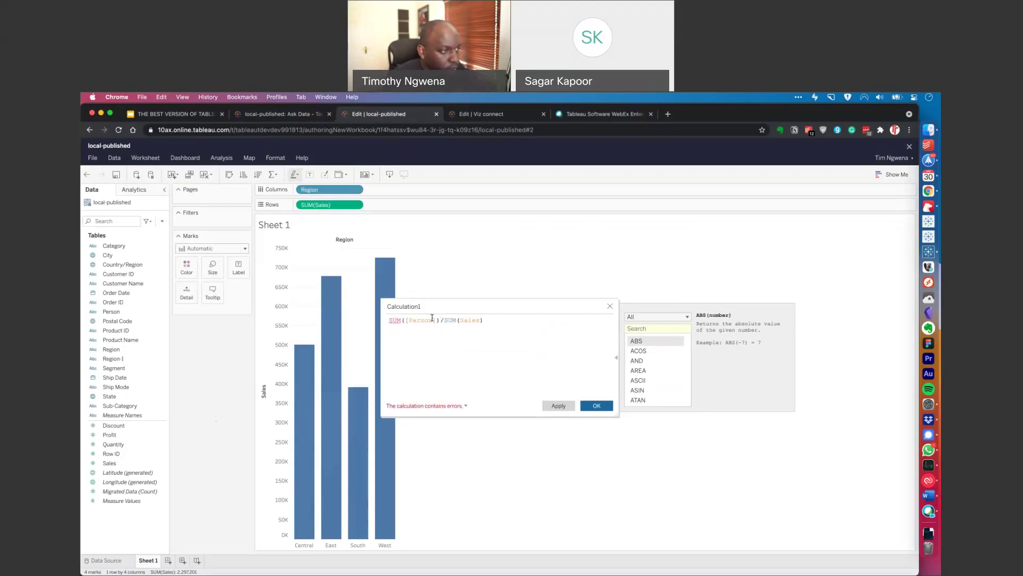
Step: Replace the Person field in the numerator with Profit so the formula reads SUM([Profit])/SUM(Sales)
{"action": "left_click_drag", "start_coordinate": [432, 317], "coordinate": [409, 321]}
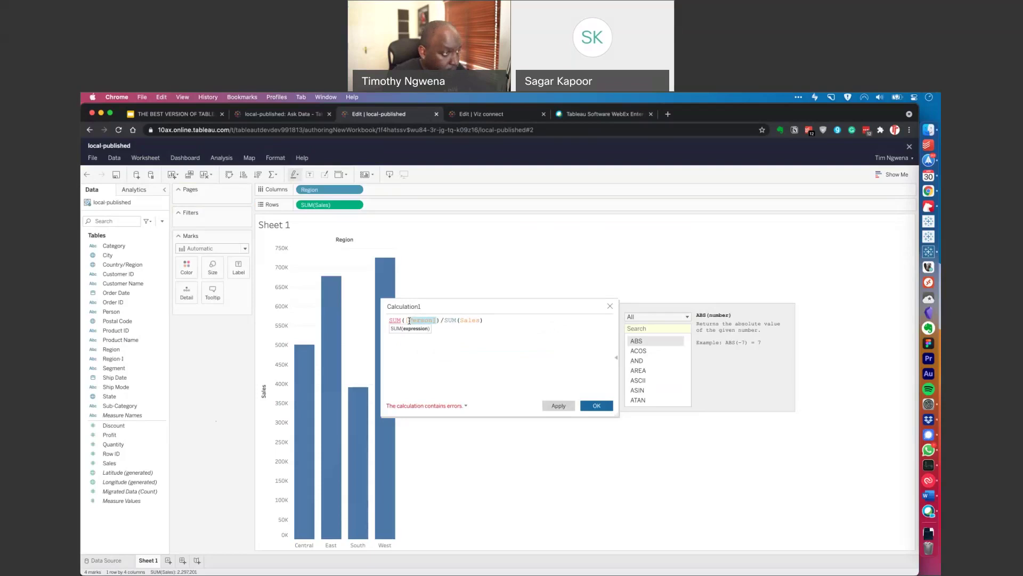
{"action": "type", "text": "SUM([Pro"}
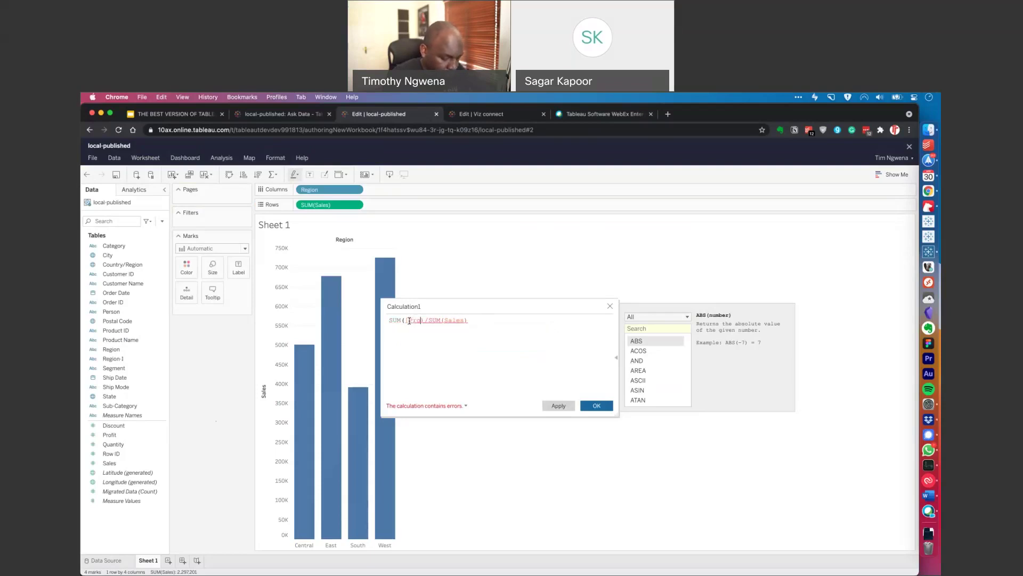
{"action": "type", "text": "fit"}
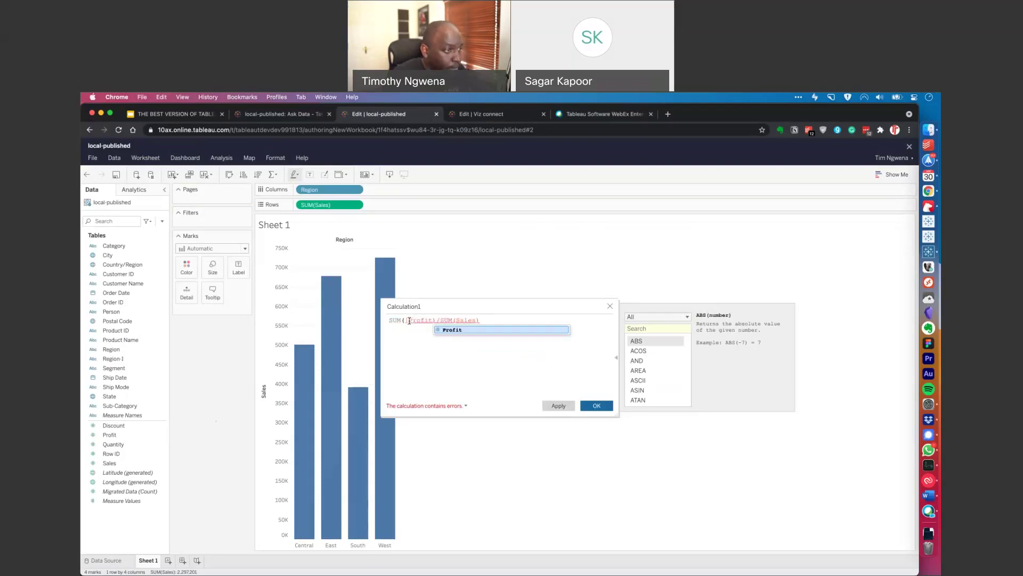
{"action": "key", "text": "Return"}
{"action": "type", "text": ")"}
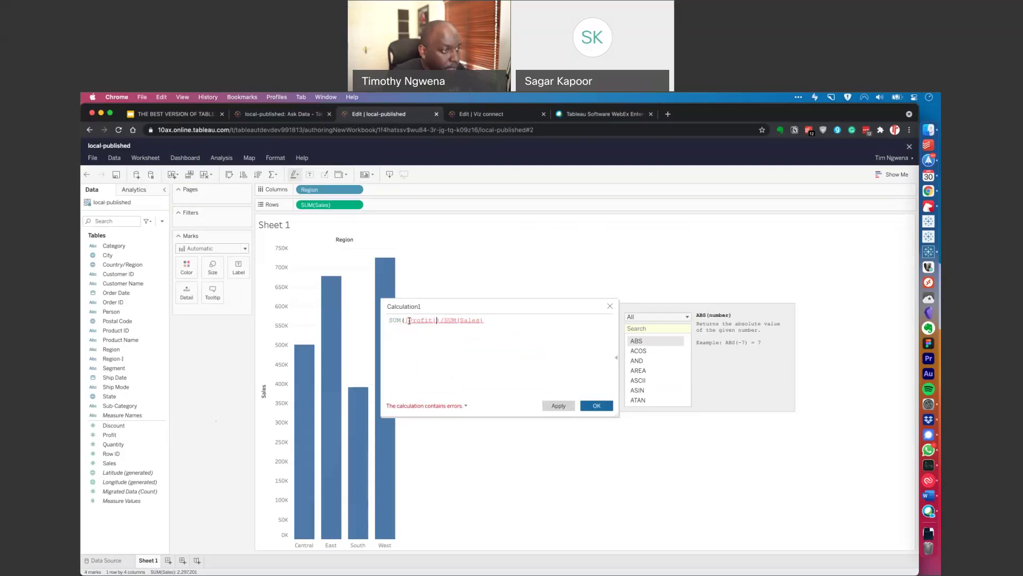
{"action": "key", "text": "End"}
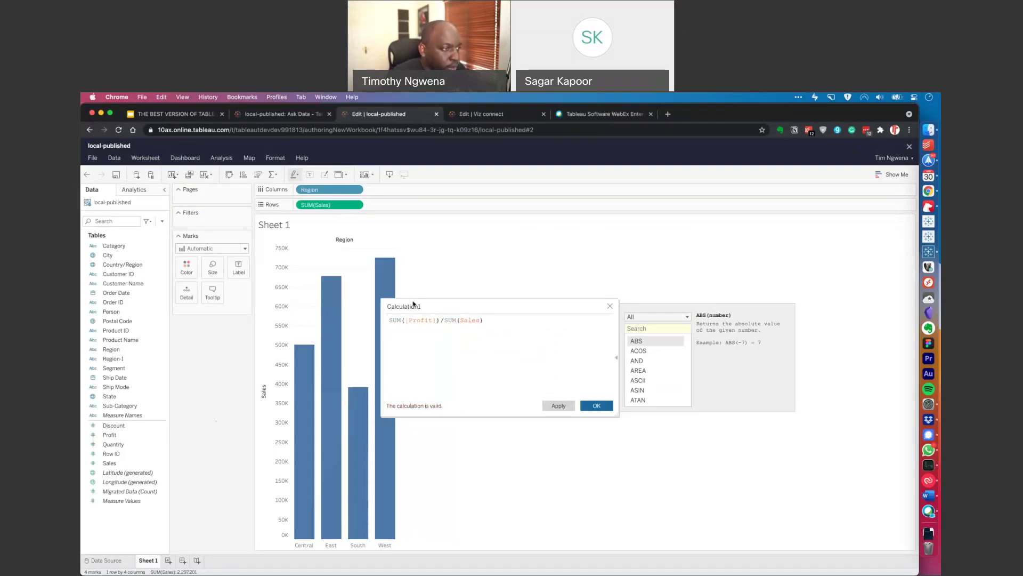
Step: Name the calculated field "Profit ratio", apply it and close the calculation editor
{"action": "left_click", "coordinate": [414, 305]}
{"action": "type", "text": "Profit ratio"}
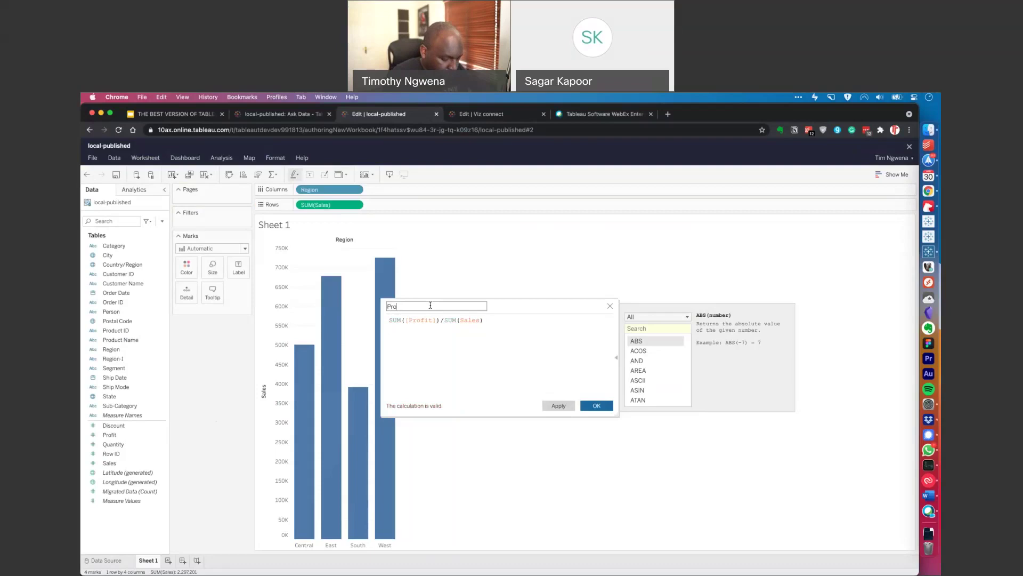
{"action": "left_click", "coordinate": [559, 406]}
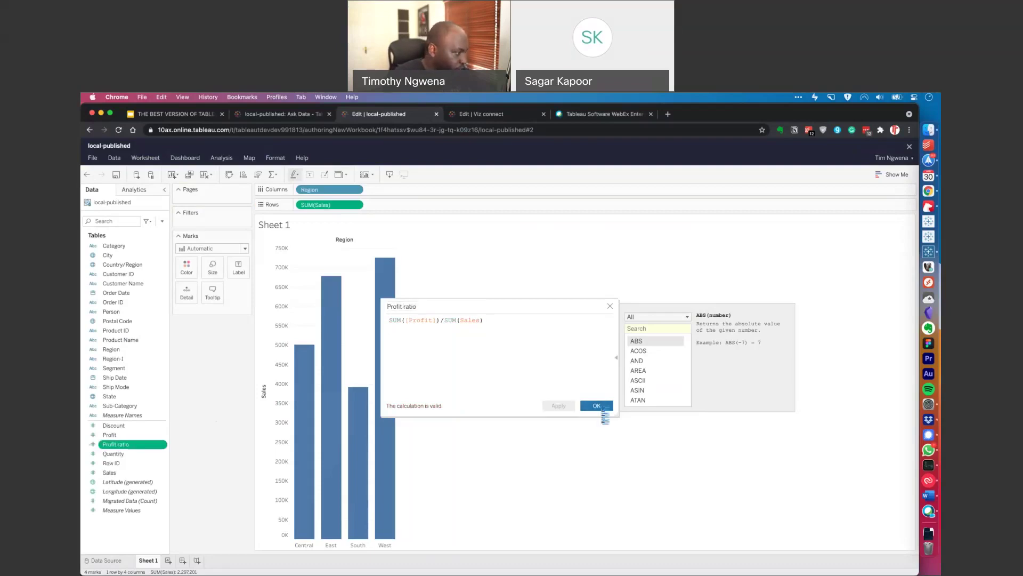
{"action": "left_click", "coordinate": [597, 406]}
Step: View the folder and data type options available for the Profit ratio field
{"action": "left_click", "coordinate": [162, 445]}
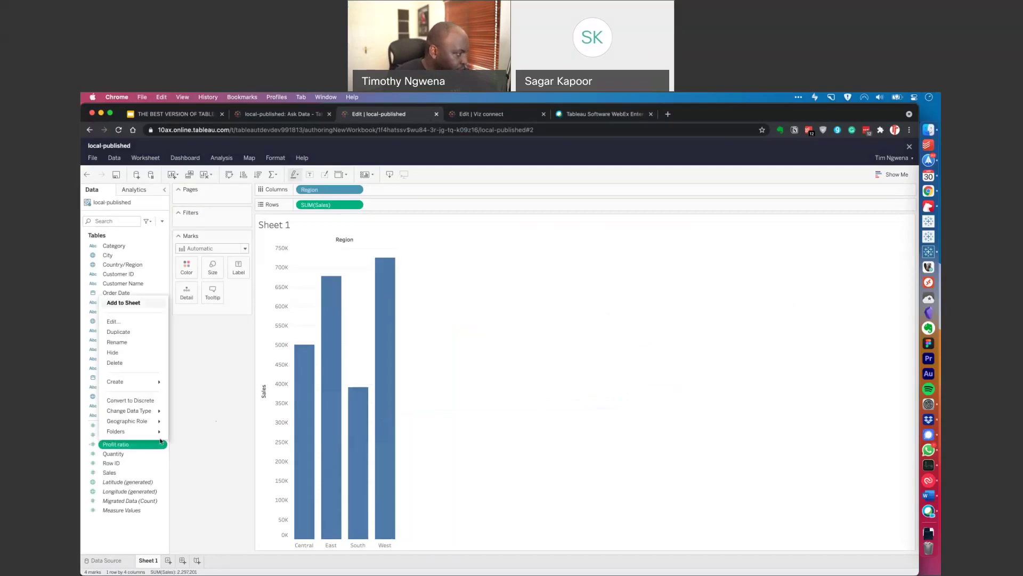
{"action": "mouse_move", "coordinate": [157, 434]}
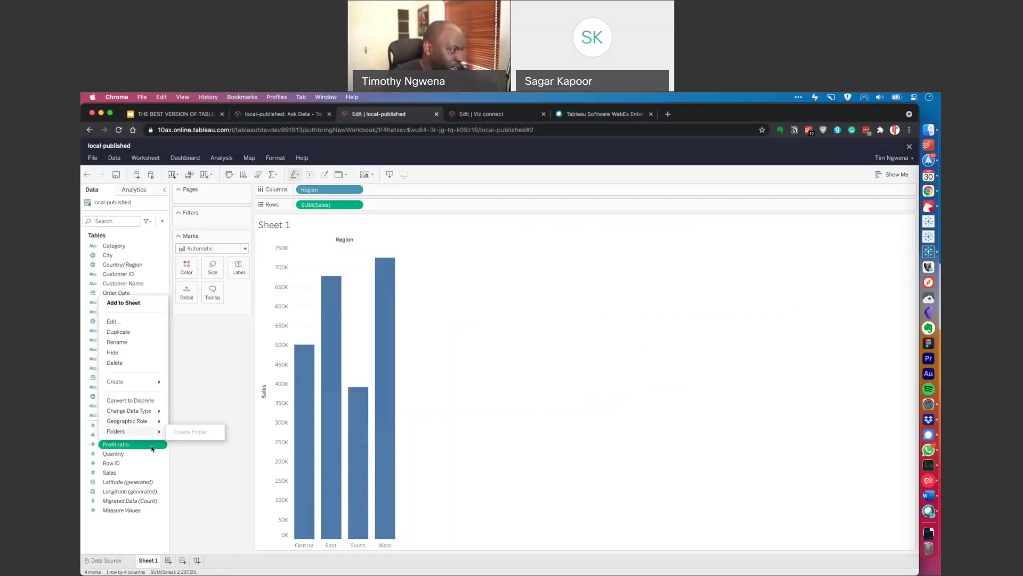
{"action": "mouse_move", "coordinate": [156, 413]}
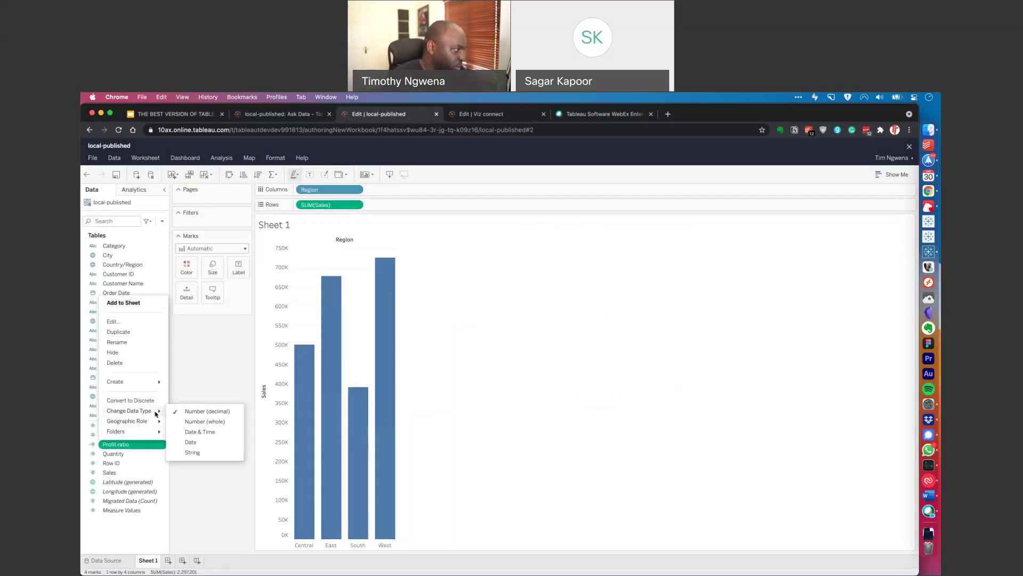
{"action": "left_click", "coordinate": [192, 493]}
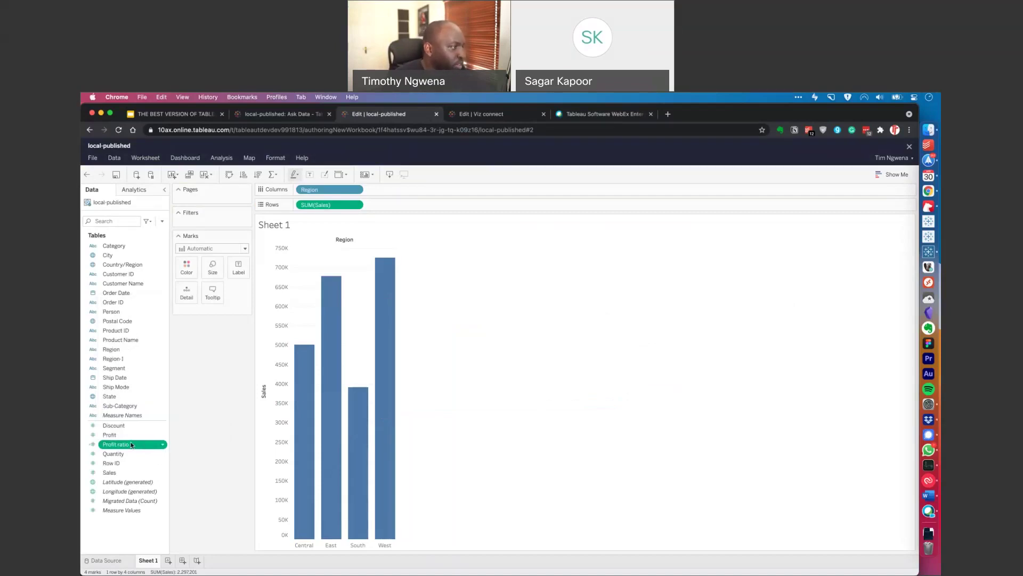
Step: Label the regional sales bars with Profit ratio and open the worksheet's formatting options
{"action": "left_click_drag", "start_coordinate": [131, 445], "coordinate": [238, 269]}
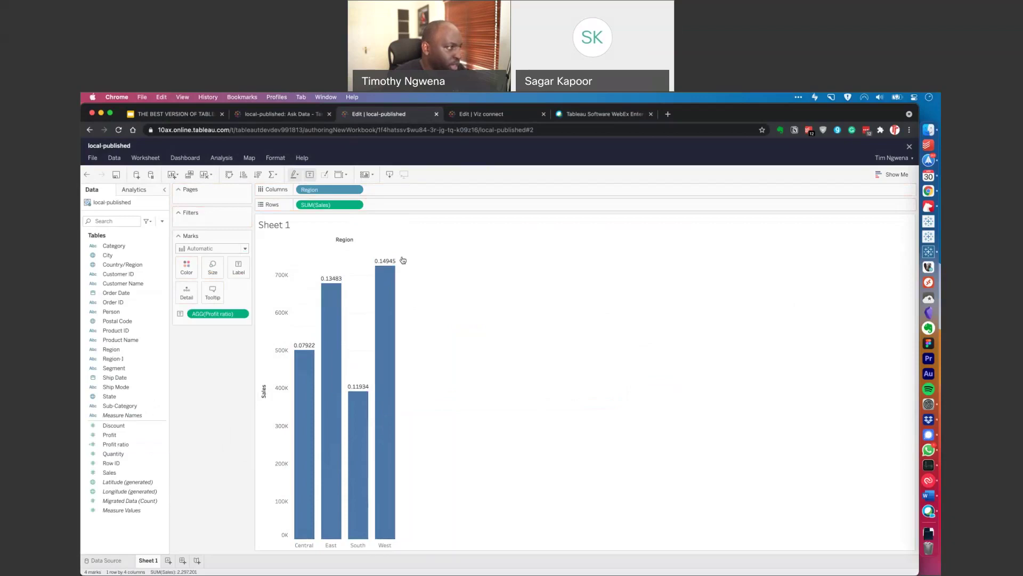
{"action": "mouse_move", "coordinate": [386, 263]}
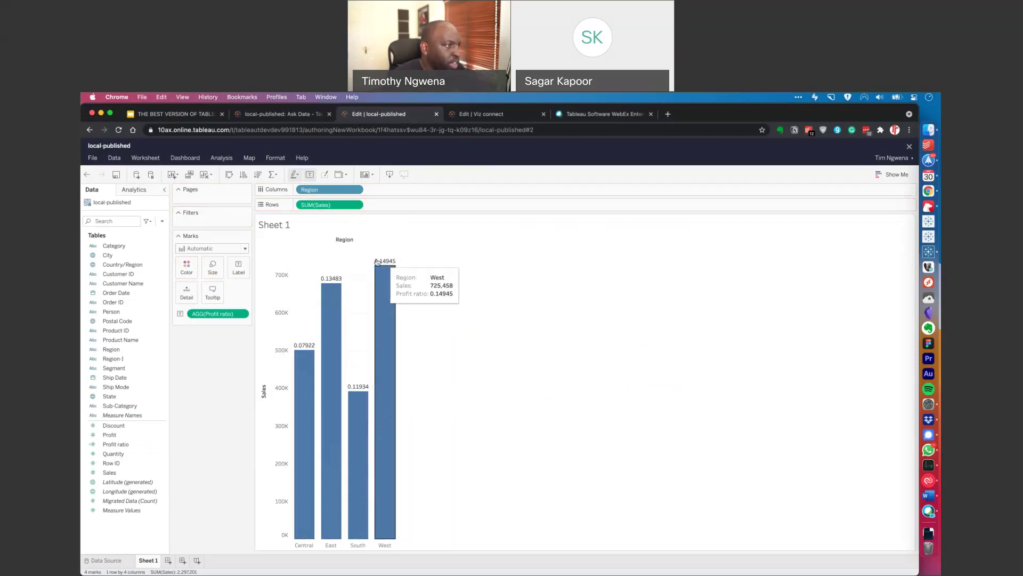
{"action": "right_click", "coordinate": [356, 261]}
{"action": "right_click", "coordinate": [354, 316]}
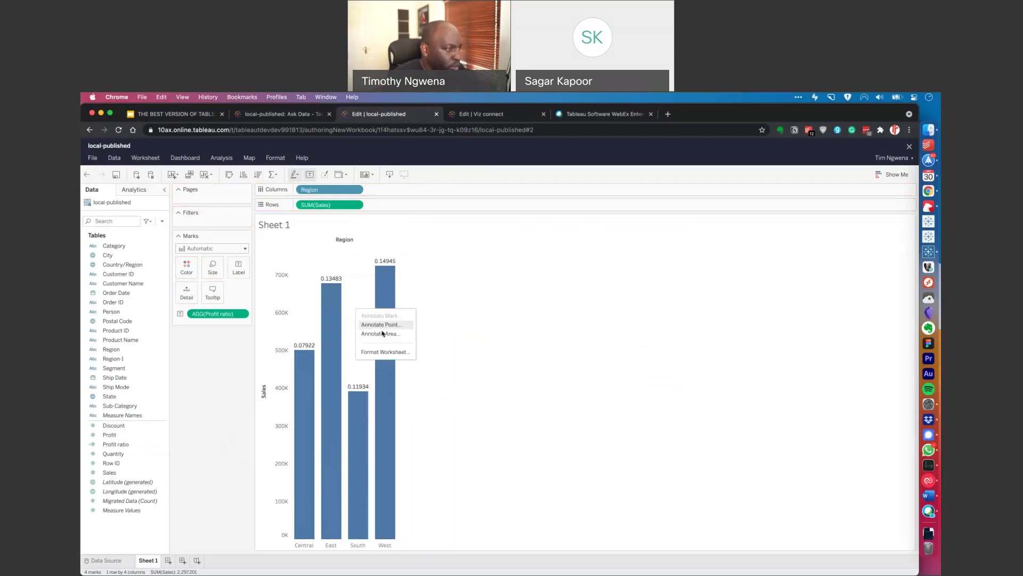
{"action": "left_click", "coordinate": [382, 353]}
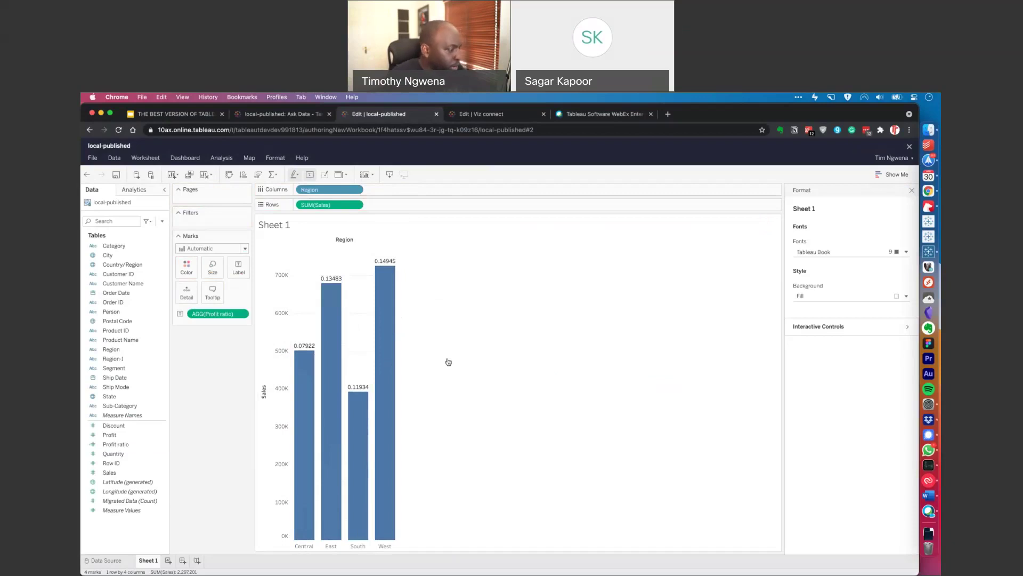
Step: Create a new worksheet with a map of City, sizing the marks by summed Profit and colouring them by Category
{"action": "left_click", "coordinate": [168, 561]}
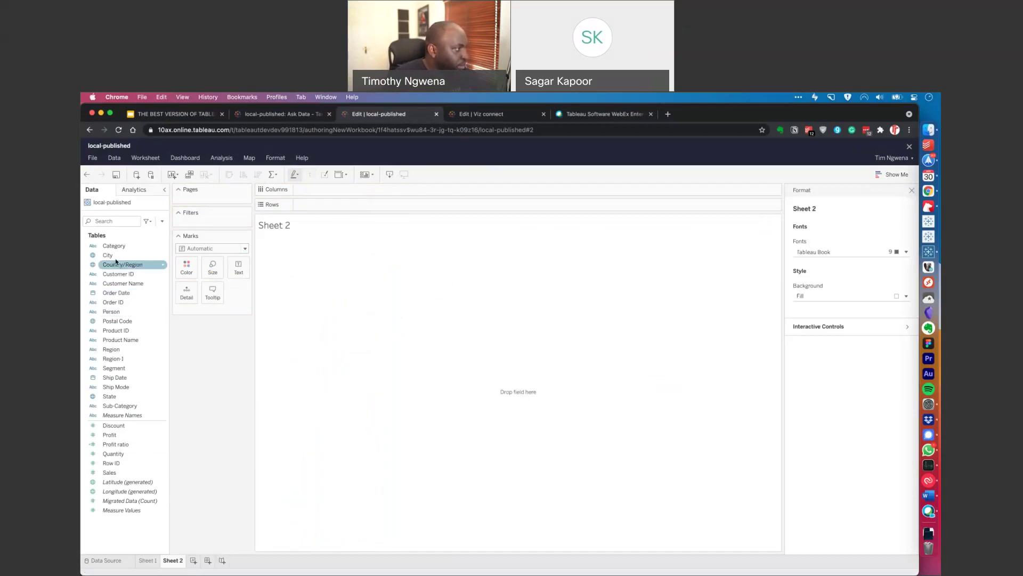
{"action": "left_click_drag", "start_coordinate": [107, 255], "coordinate": [394, 424]}
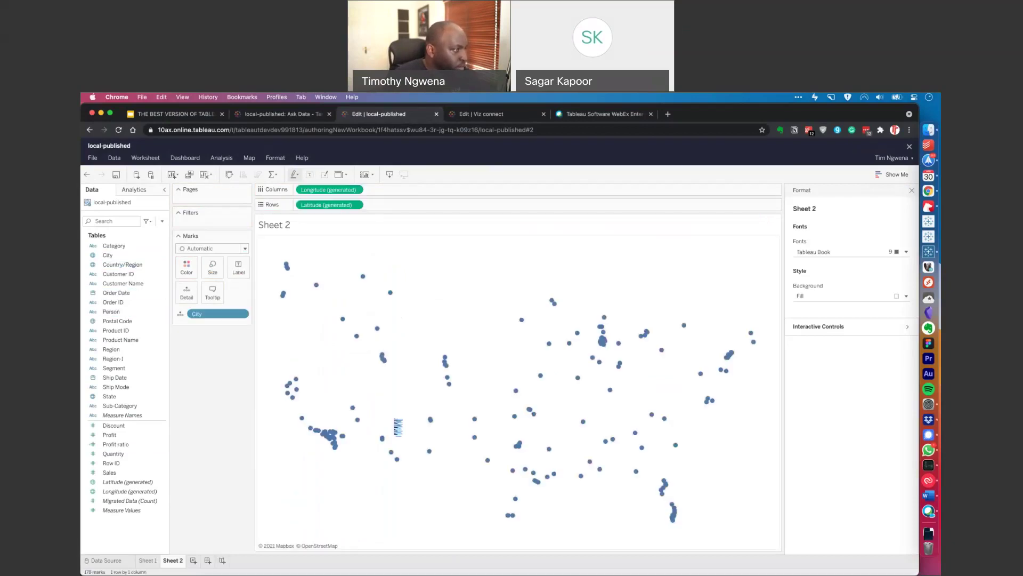
{"action": "left_click", "coordinate": [115, 454]}
{"action": "left_click_drag", "start_coordinate": [109, 435], "coordinate": [213, 267]}
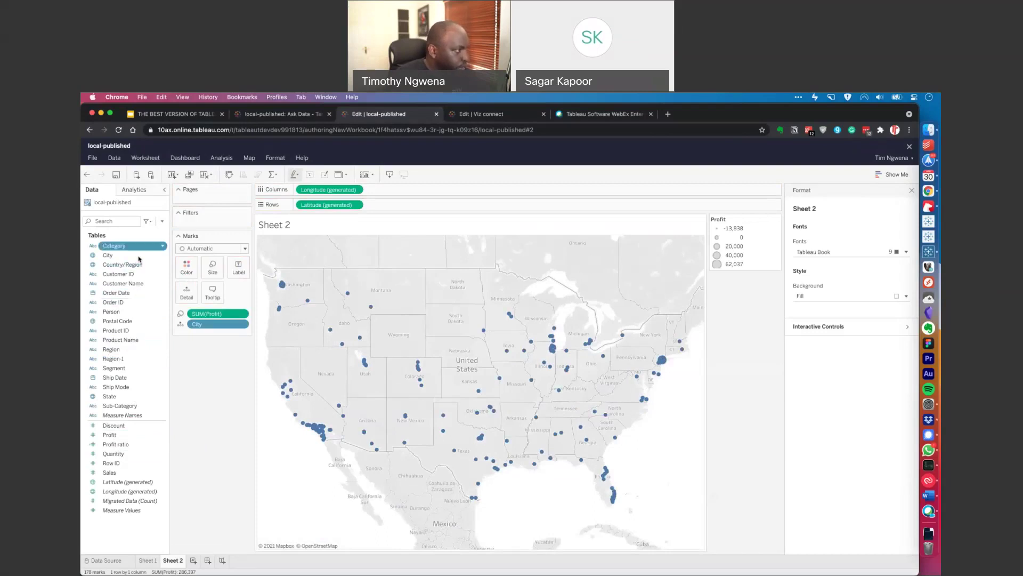
{"action": "left_click_drag", "start_coordinate": [113, 246], "coordinate": [187, 269]}
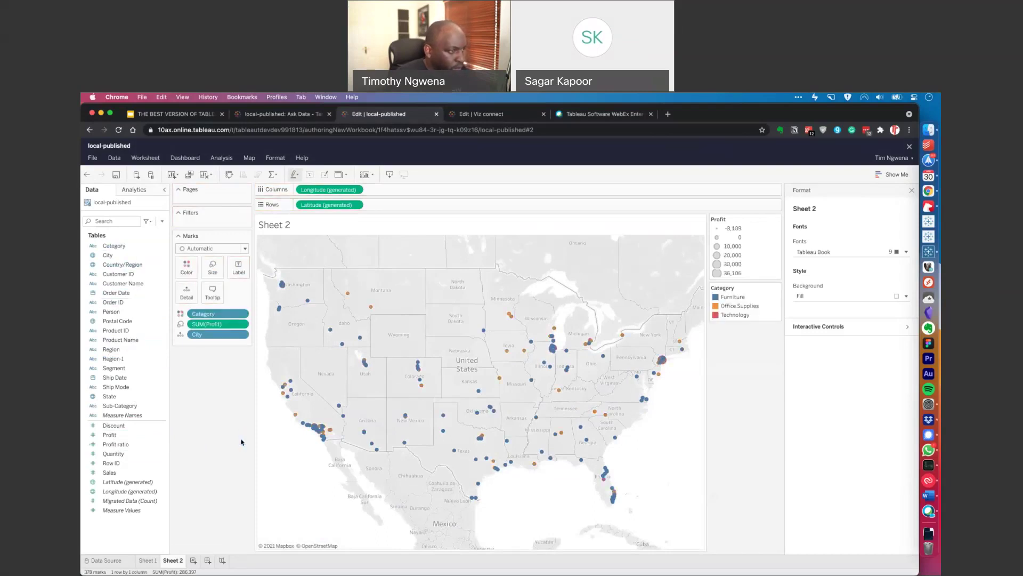
Step: Enlarge the map marks slightly and give them a white border
{"action": "left_click", "coordinate": [212, 266]}
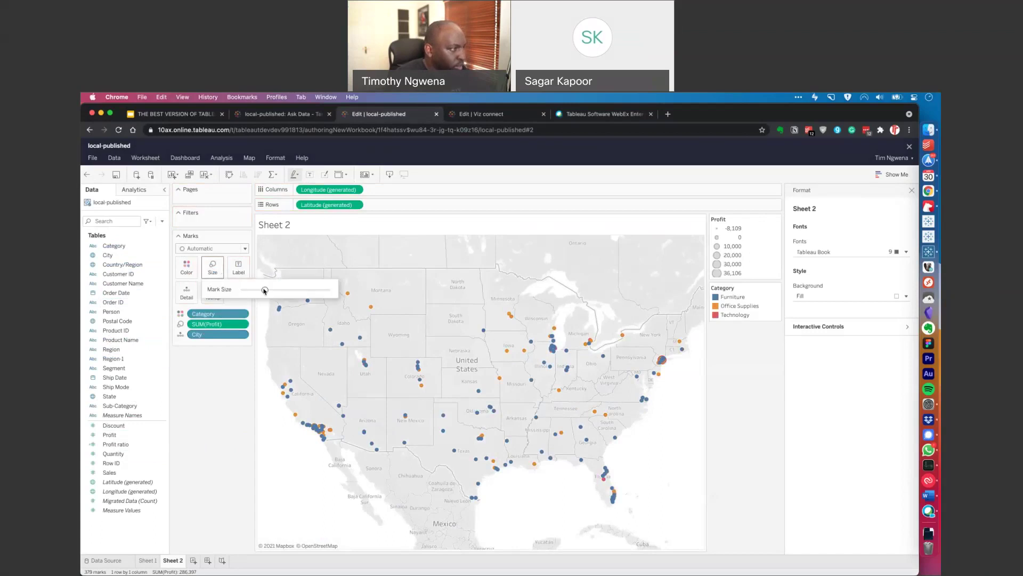
{"action": "left_click_drag", "start_coordinate": [269, 292], "coordinate": [274, 292]}
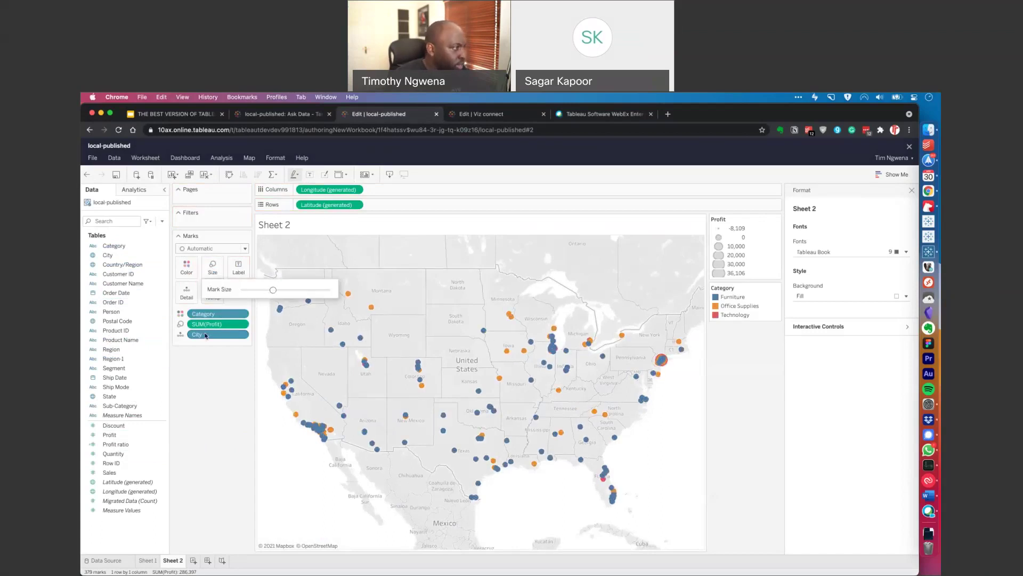
{"action": "left_click", "coordinate": [195, 266]}
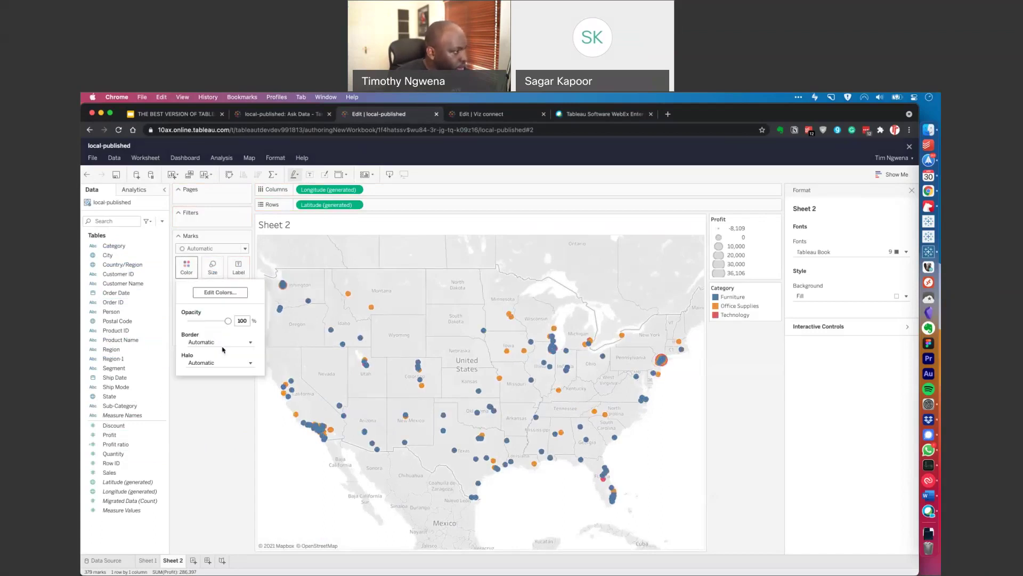
{"action": "left_click", "coordinate": [221, 344]}
{"action": "left_click", "coordinate": [198, 379]}
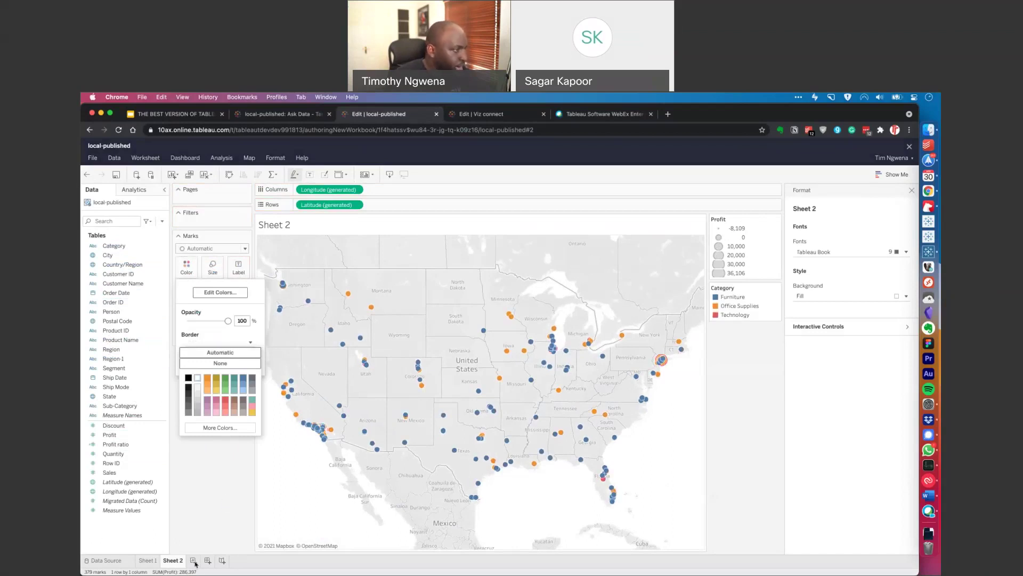
{"action": "left_click", "coordinate": [223, 497]}
Step: Create a new worksheet with a text table of summed Sales by Order Date year and quarter, with rows for Segment and Ship Mode
{"action": "left_click", "coordinate": [193, 561]}
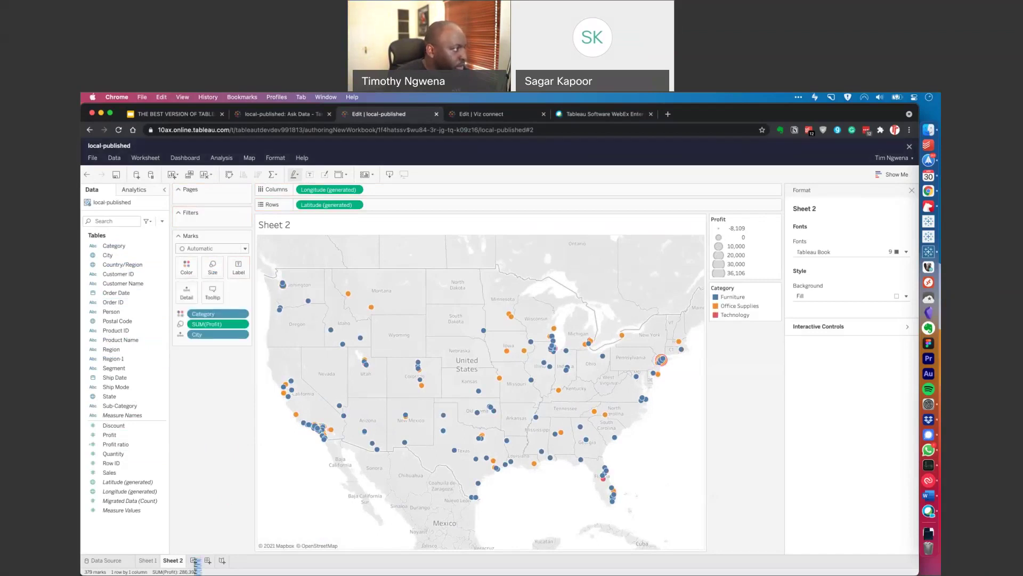
{"action": "left_click", "coordinate": [196, 561]}
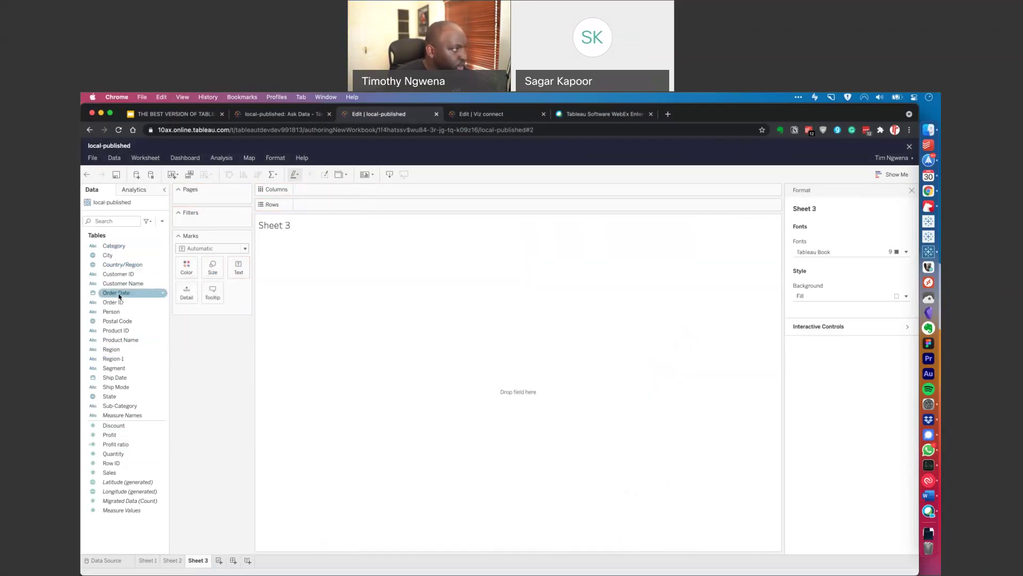
{"action": "left_click_drag", "start_coordinate": [118, 297], "coordinate": [320, 190]}
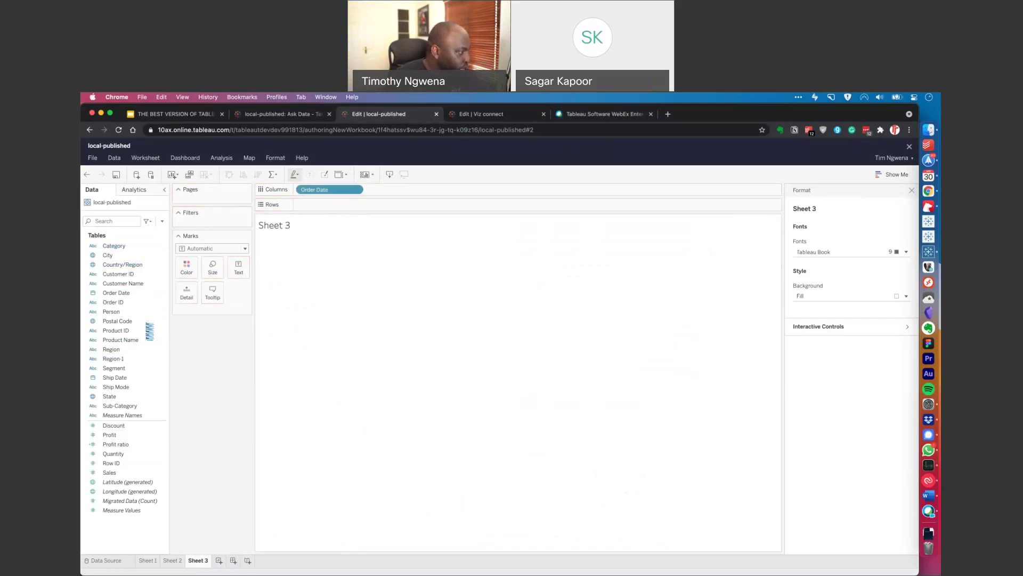
{"action": "left_click_drag", "start_coordinate": [106, 460], "coordinate": [316, 369]}
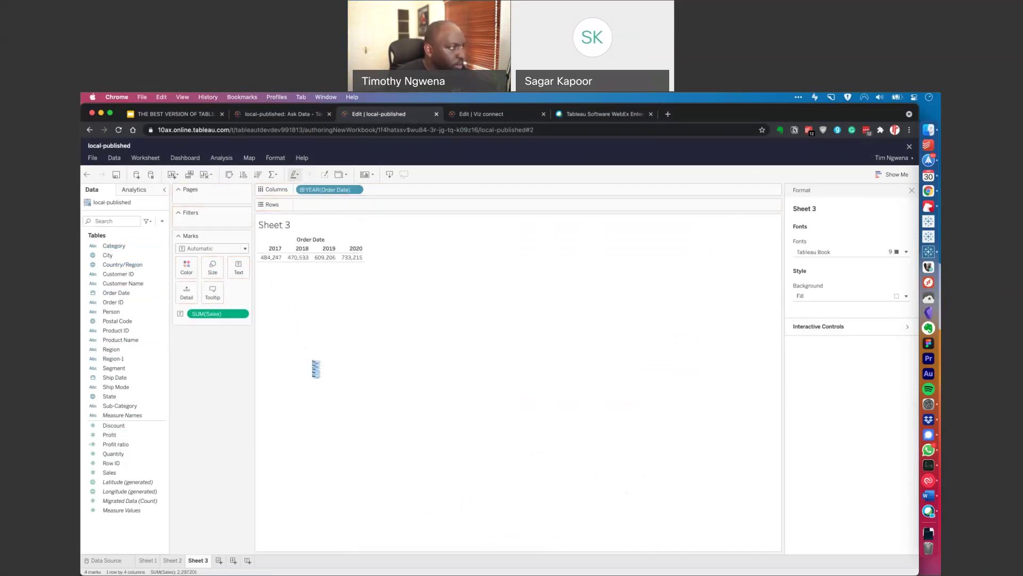
{"action": "left_click", "coordinate": [307, 189]}
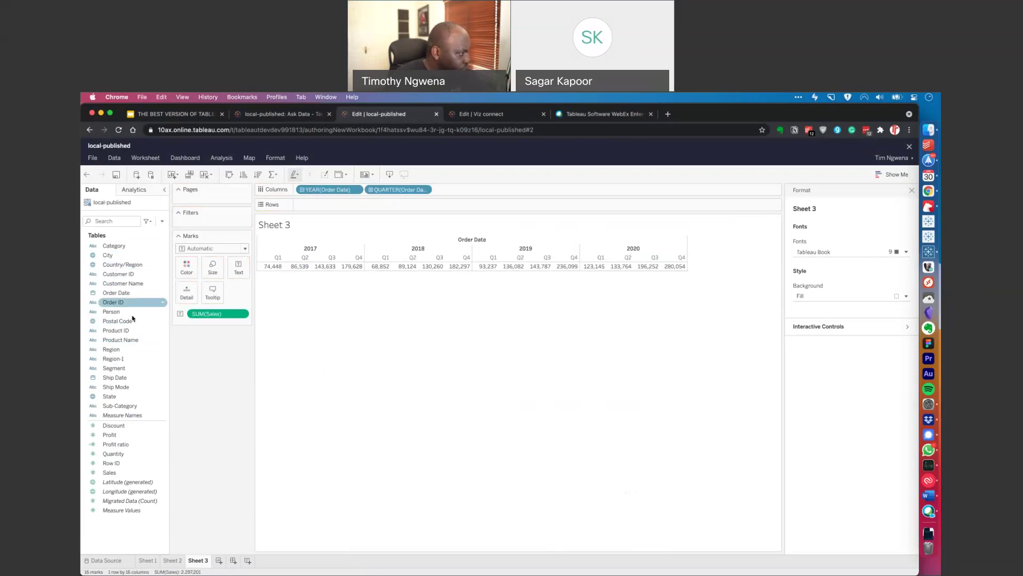
{"action": "left_click_drag", "start_coordinate": [113, 368], "coordinate": [366, 205]}
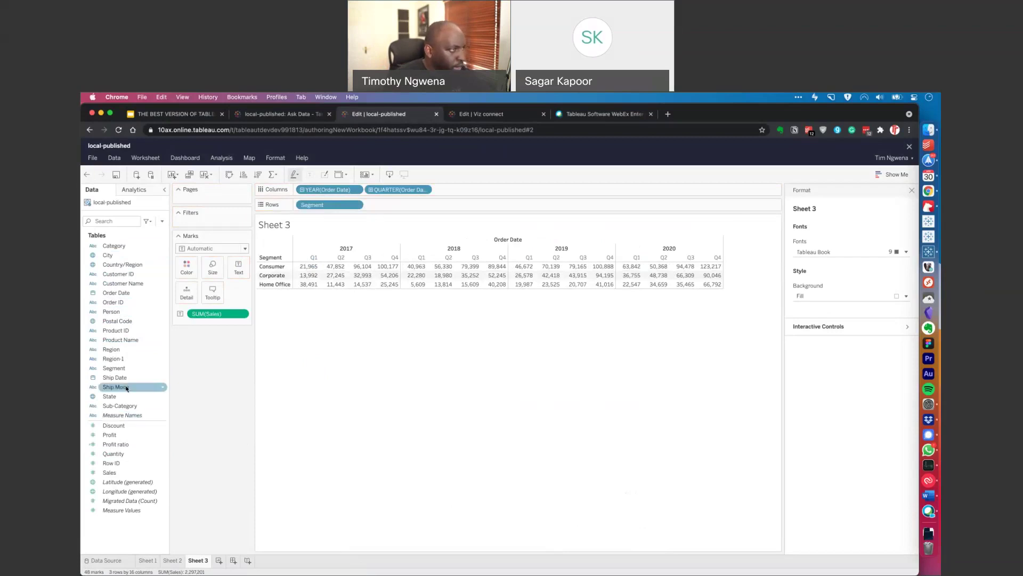
{"action": "left_click_drag", "start_coordinate": [126, 388], "coordinate": [395, 205]}
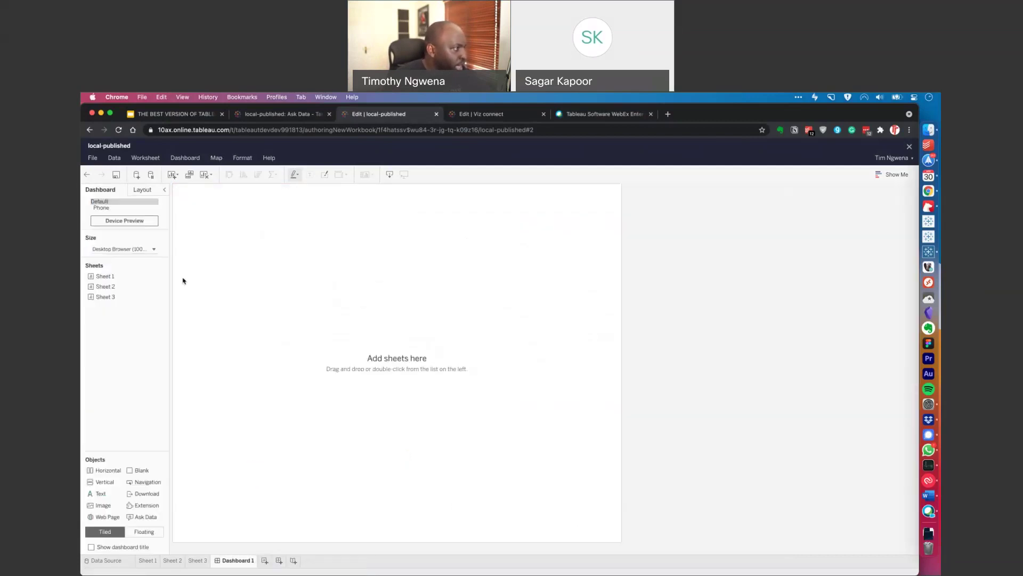
Step: Create a dashboard from Sheets 1, 2 and 3, arranging the map to the left of the bar chart and the table beneath both
{"action": "double_click", "coordinate": [104, 281]}
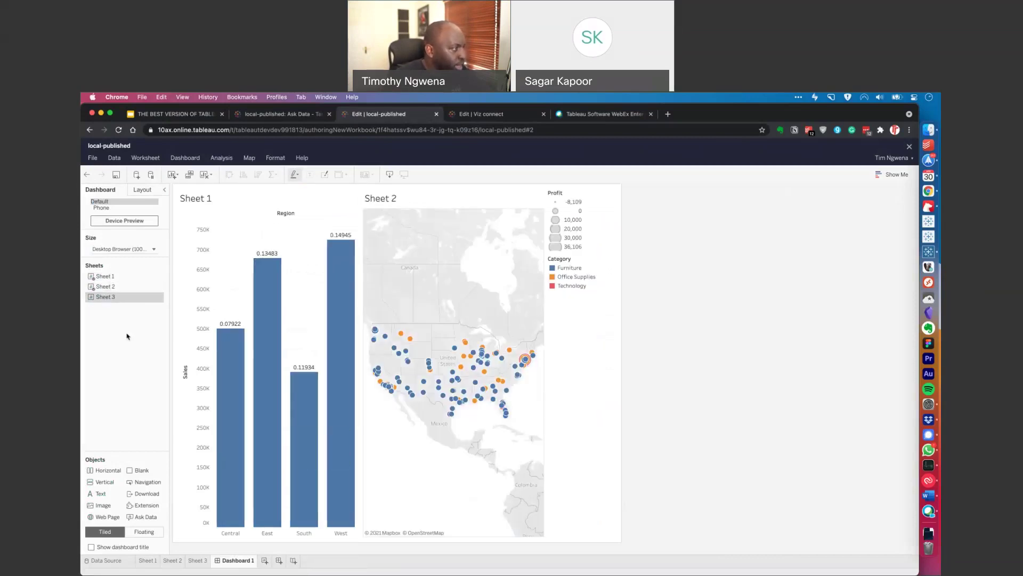
{"action": "left_click_drag", "start_coordinate": [101, 296], "coordinate": [267, 453]}
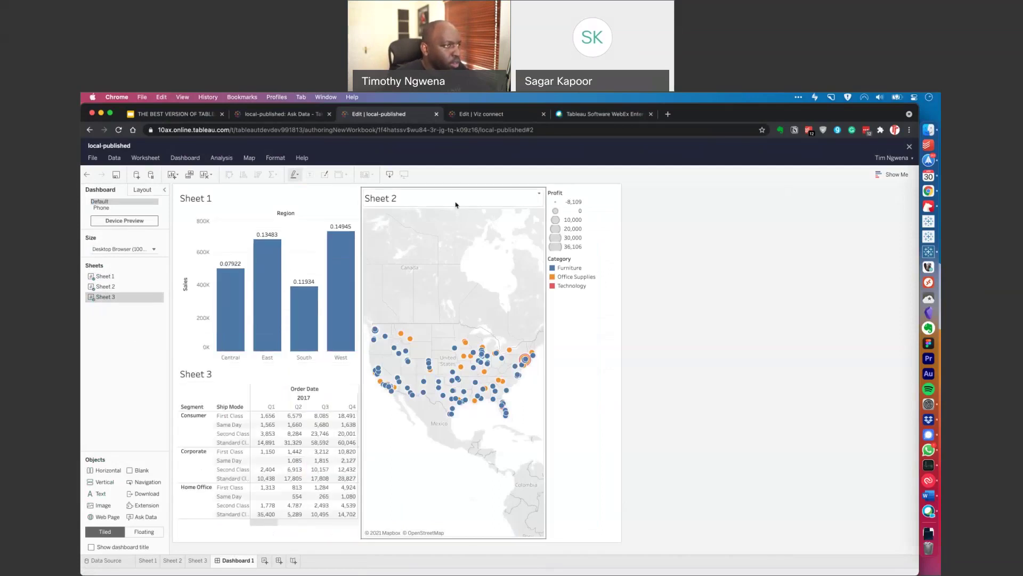
{"action": "left_click_drag", "start_coordinate": [456, 208], "coordinate": [205, 235]}
{"action": "left_click", "coordinate": [619, 197]}
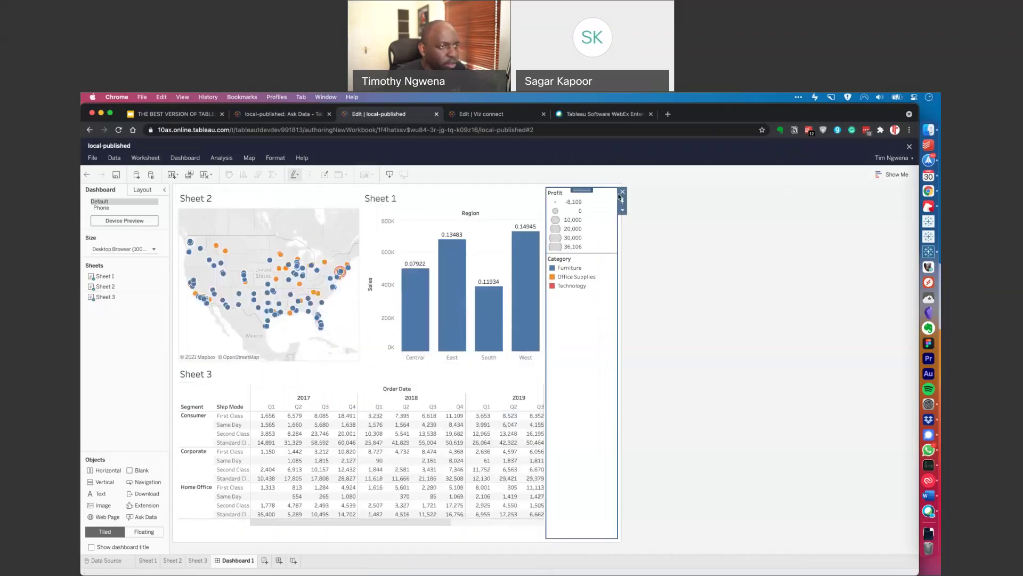
Step: Remove the Profit and Category legend container from the dashboard and set the Sheet 3 table to Fit Width
{"action": "left_click", "coordinate": [622, 191]}
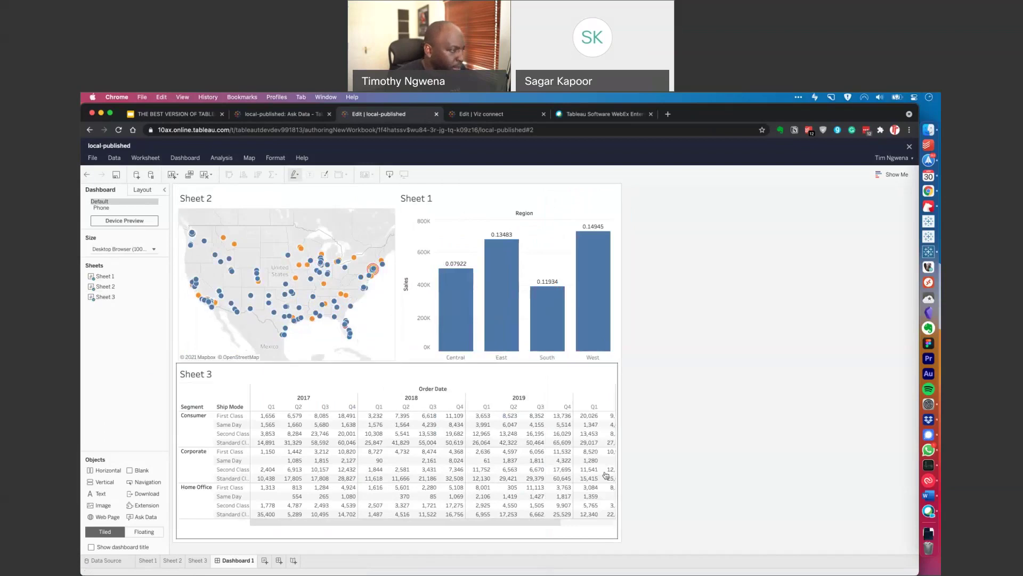
{"action": "left_click", "coordinate": [462, 382]}
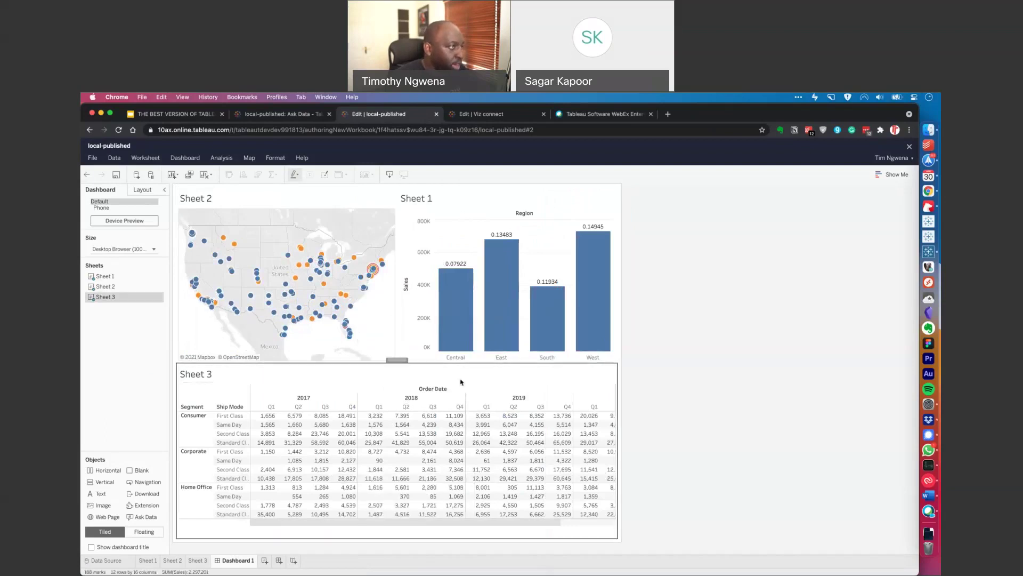
{"action": "left_click", "coordinate": [490, 357]}
{"action": "left_click", "coordinate": [467, 374]}
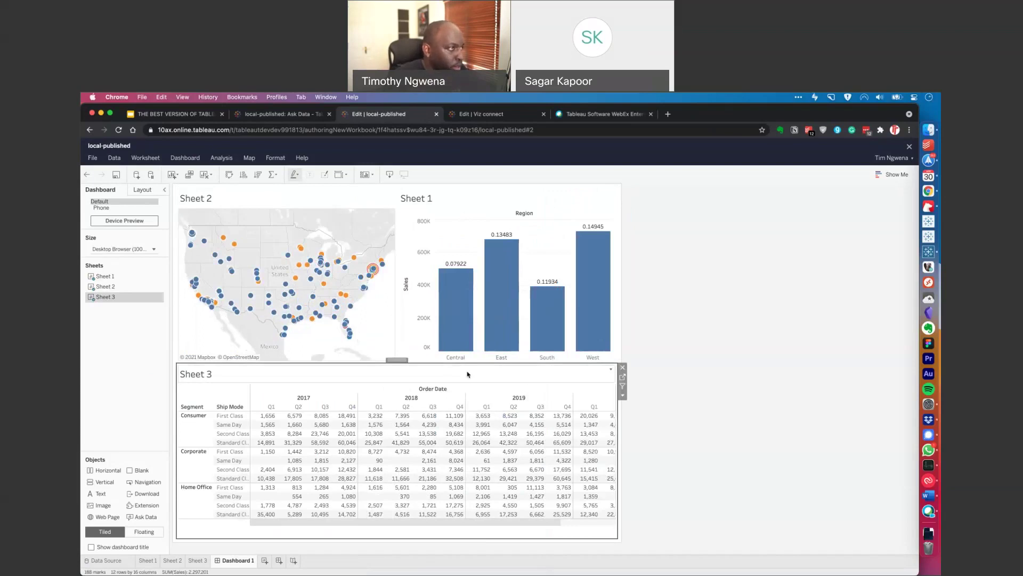
{"action": "left_click", "coordinate": [345, 175]}
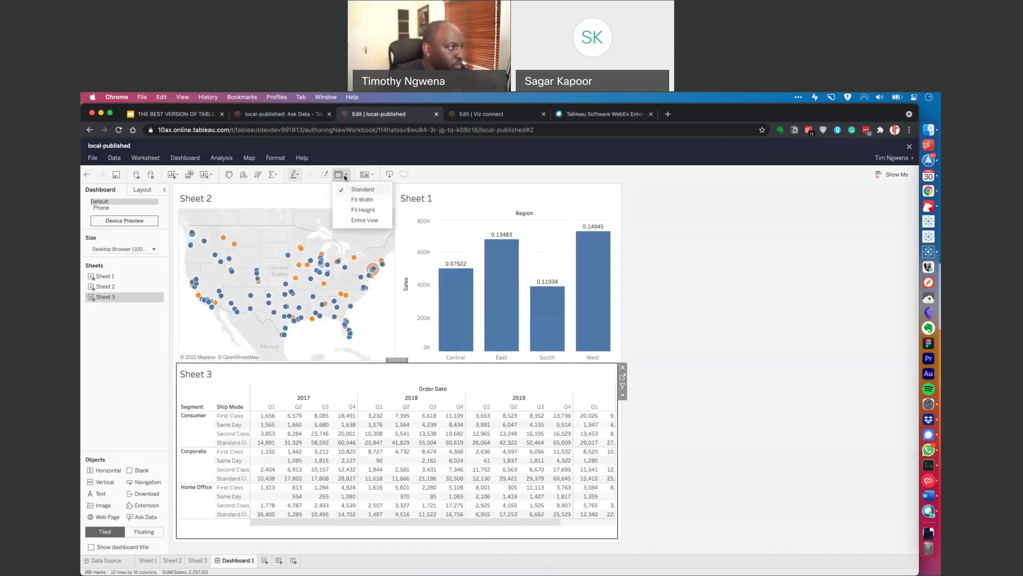
{"action": "left_click", "coordinate": [374, 201]}
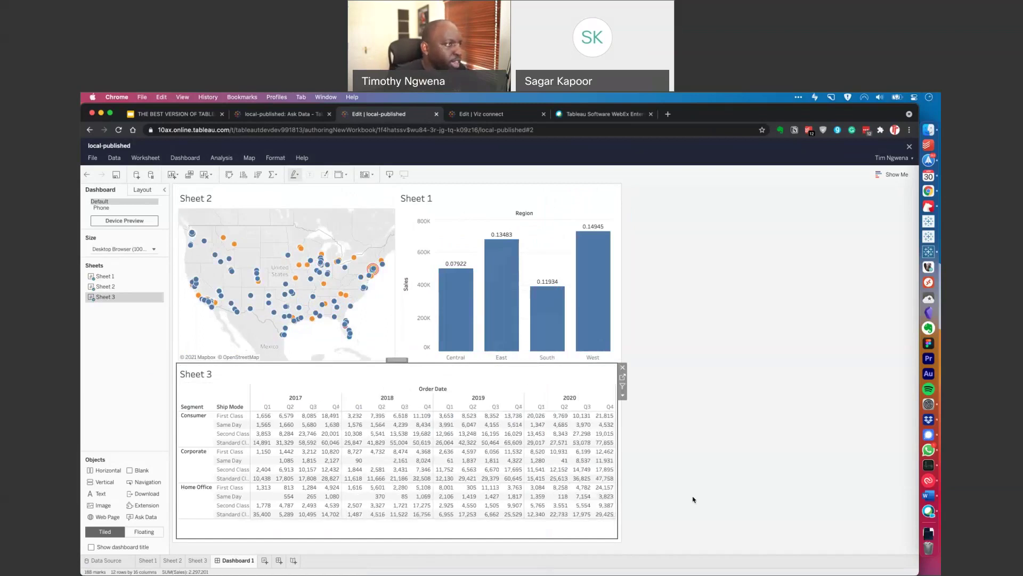
{"action": "left_click", "coordinate": [713, 445]}
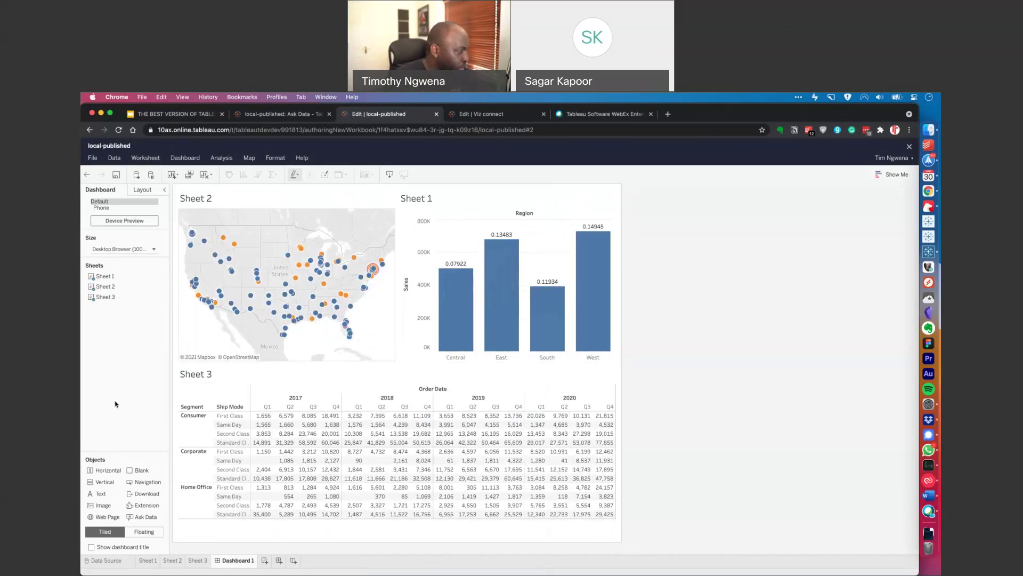
Step: Add a tiled text object reading "Dashboard Title" above the three sheets on the dashboard
{"action": "left_click_drag", "start_coordinate": [109, 498], "coordinate": [340, 269]}
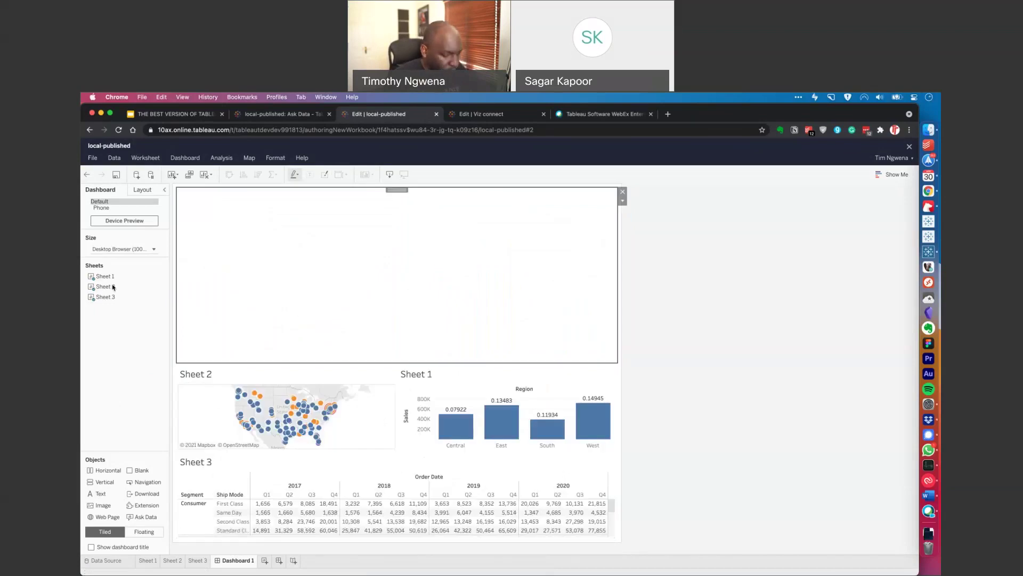
{"action": "type", "text": "Dash"}
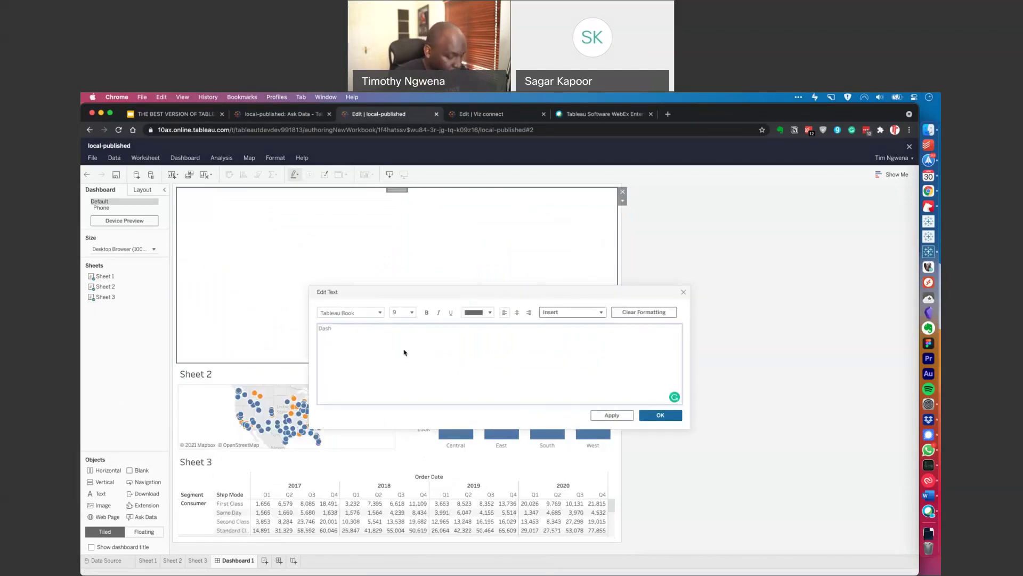
{"action": "key", "text": "BackSpace"}
{"action": "type", "text": "board Title"}
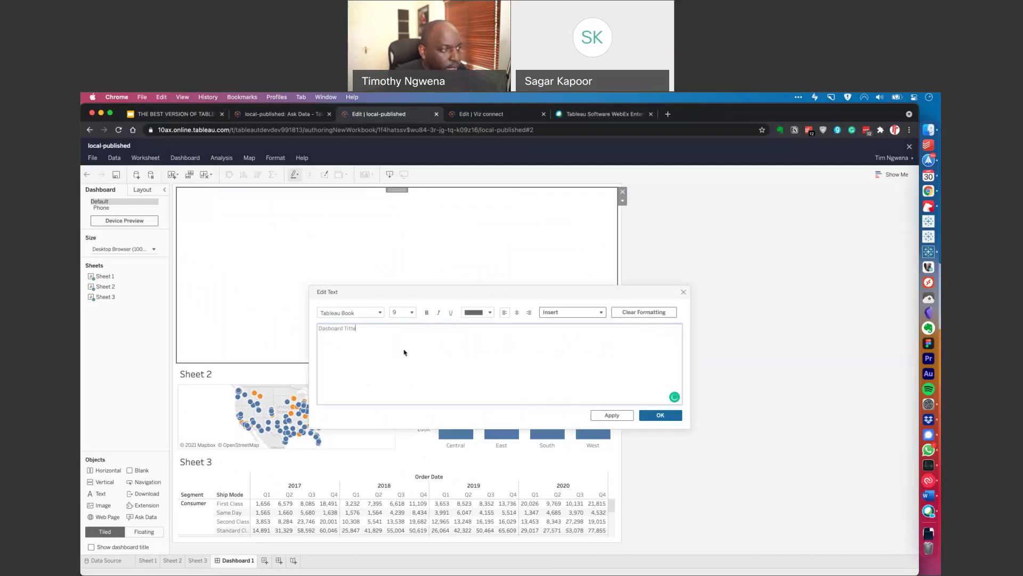
{"action": "left_click", "coordinate": [331, 329]}
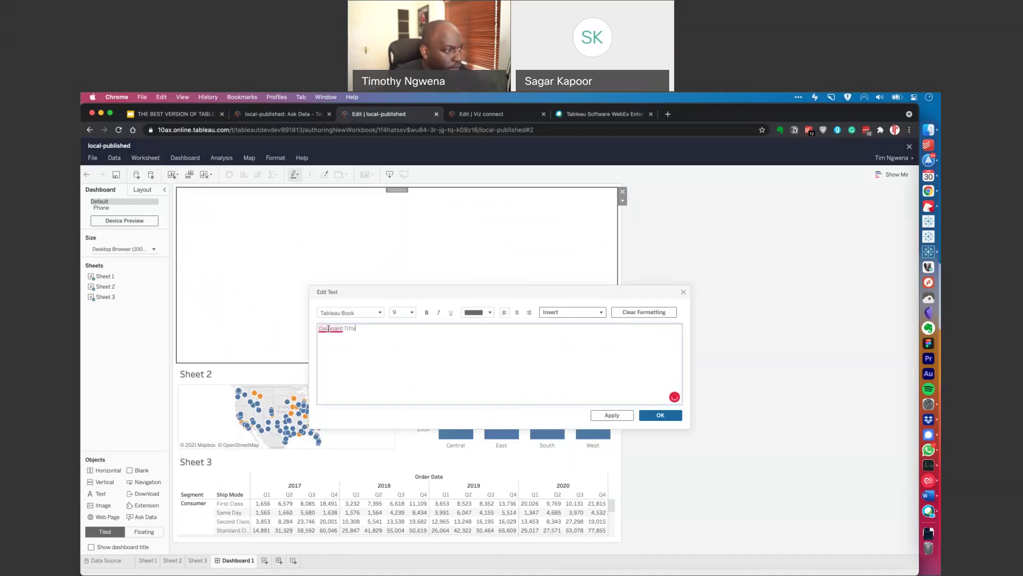
{"action": "left_click", "coordinate": [333, 343]}
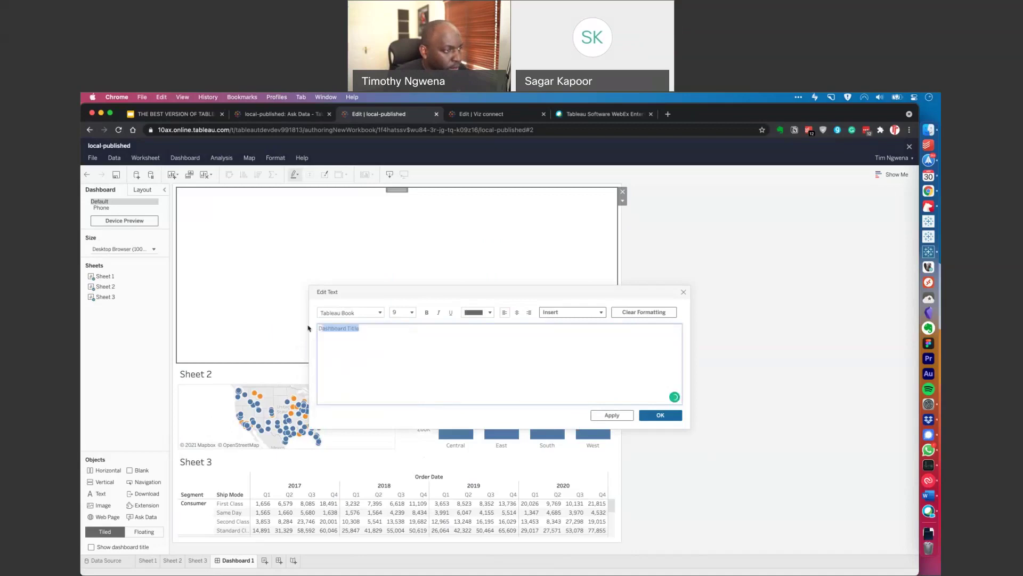
Step: Set the "Dashboard Title" text to font size 15 and centre it
{"action": "left_click", "coordinate": [411, 315]}
{"action": "left_click", "coordinate": [402, 410]}
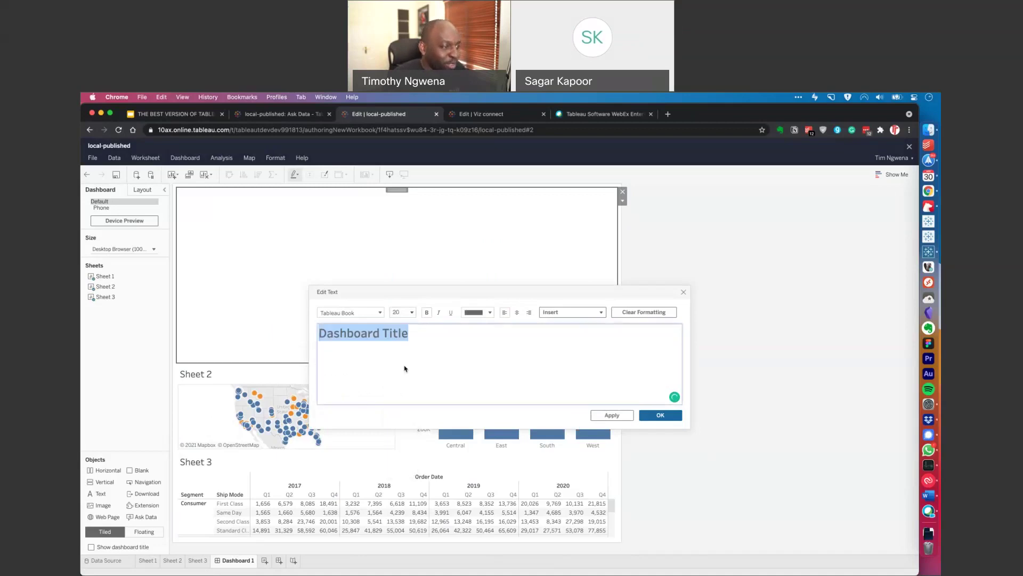
{"action": "left_click", "coordinate": [406, 313]}
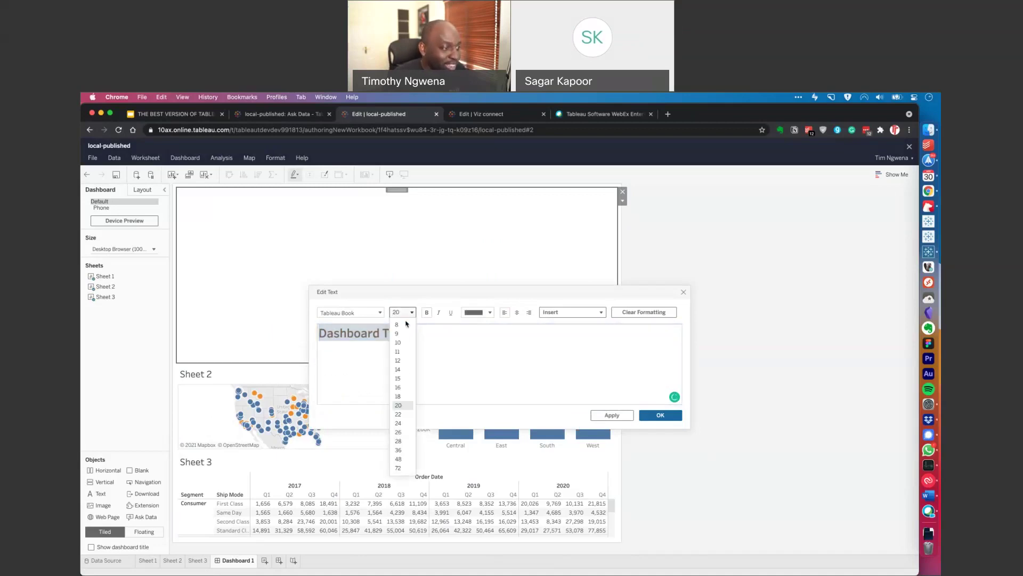
{"action": "left_click", "coordinate": [403, 377]}
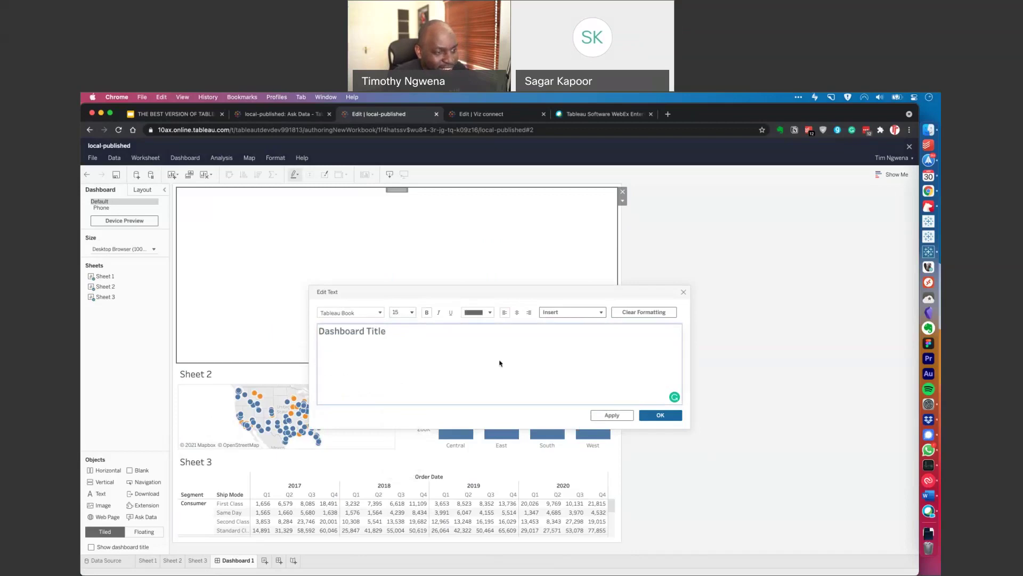
{"action": "left_click", "coordinate": [662, 415]}
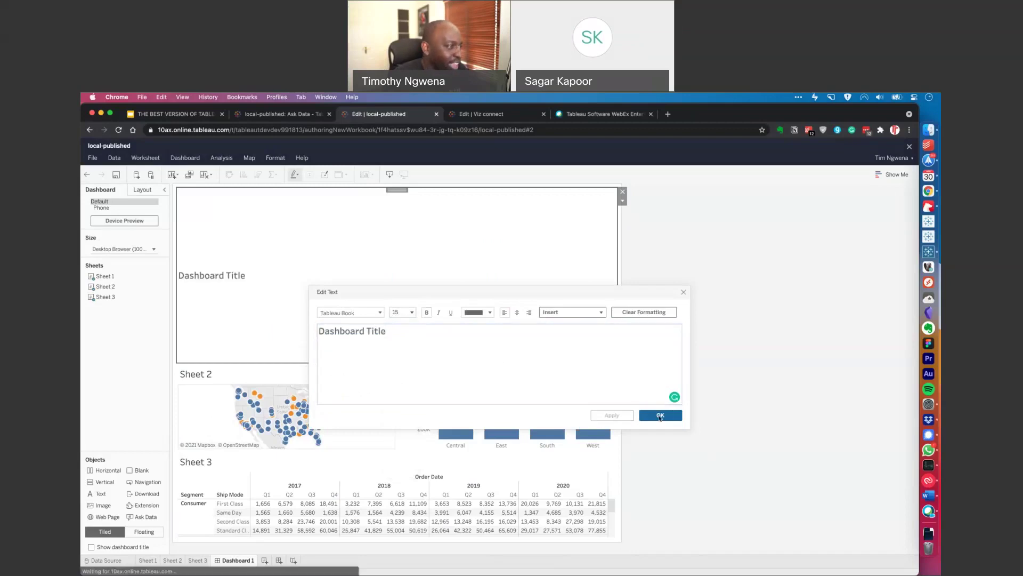
{"action": "double_click", "coordinate": [269, 304]}
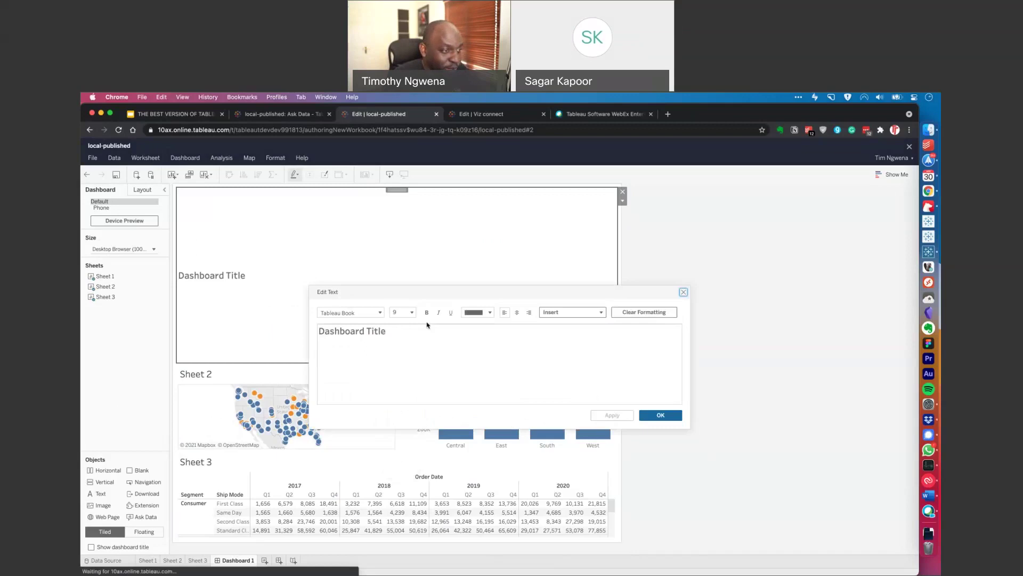
{"action": "left_click", "coordinate": [517, 313]}
{"action": "left_click", "coordinate": [664, 416]}
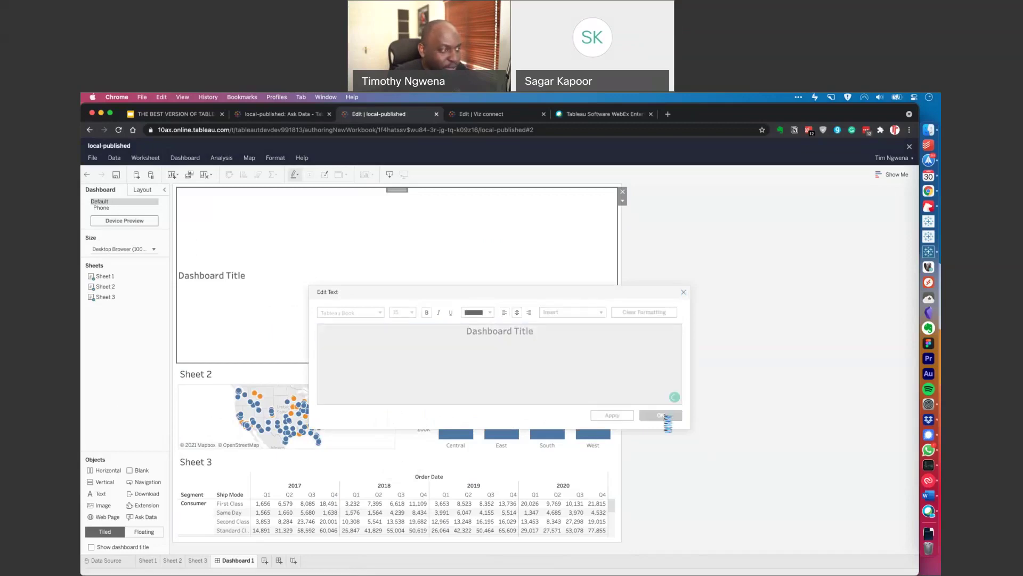
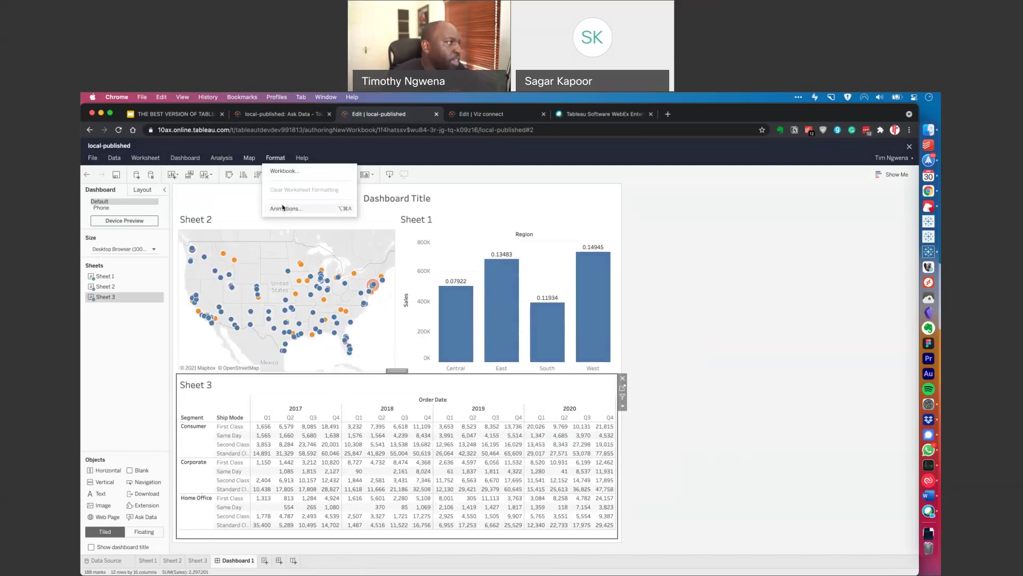
Step: Open the workbook formatting settings and set the worksheet font size to 8 across the workbook
{"action": "left_click", "coordinate": [306, 173]}
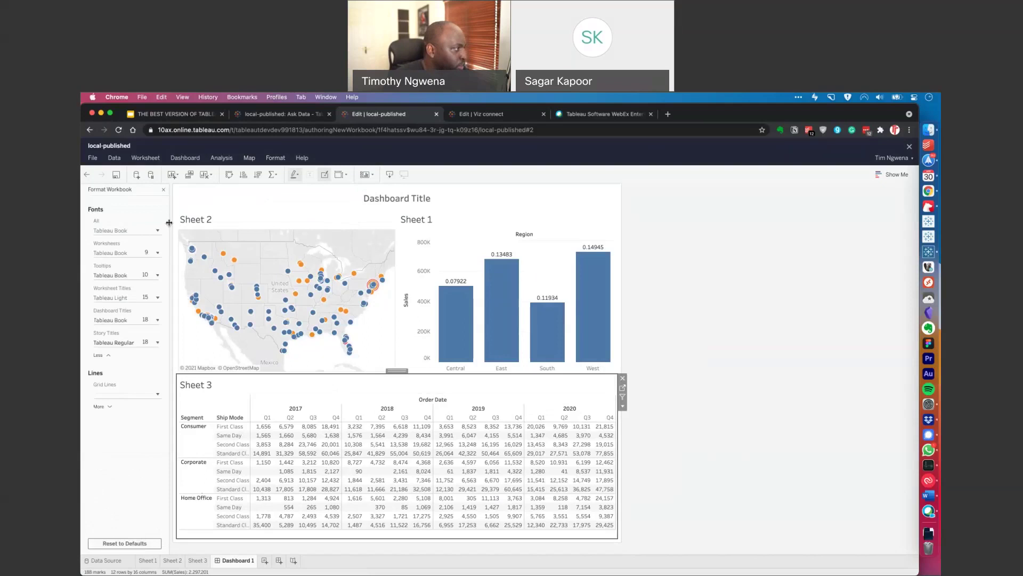
{"action": "left_click_drag", "start_coordinate": [169, 222], "coordinate": [217, 224]}
{"action": "left_click", "coordinate": [206, 252]}
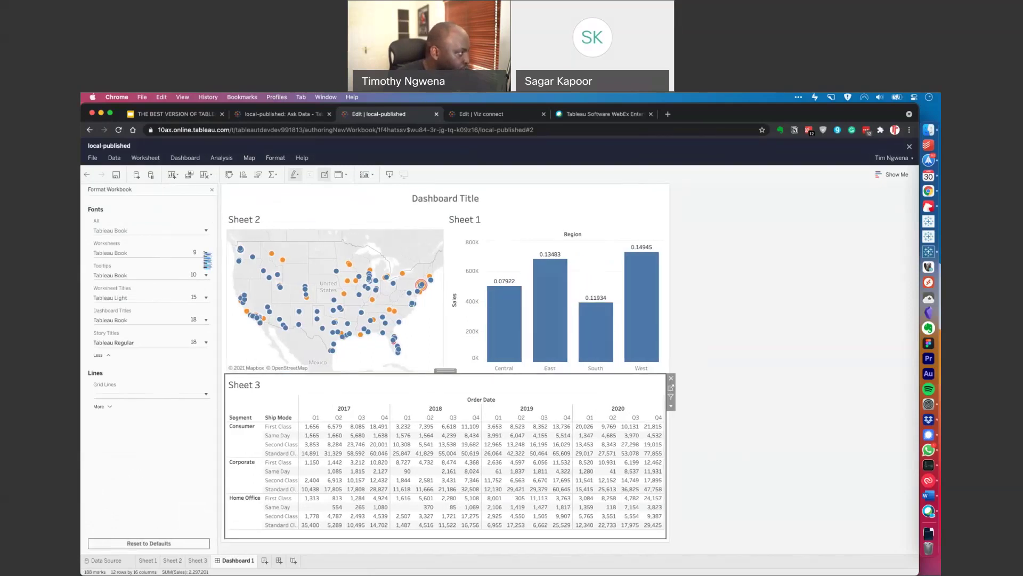
{"action": "left_click", "coordinate": [206, 253]}
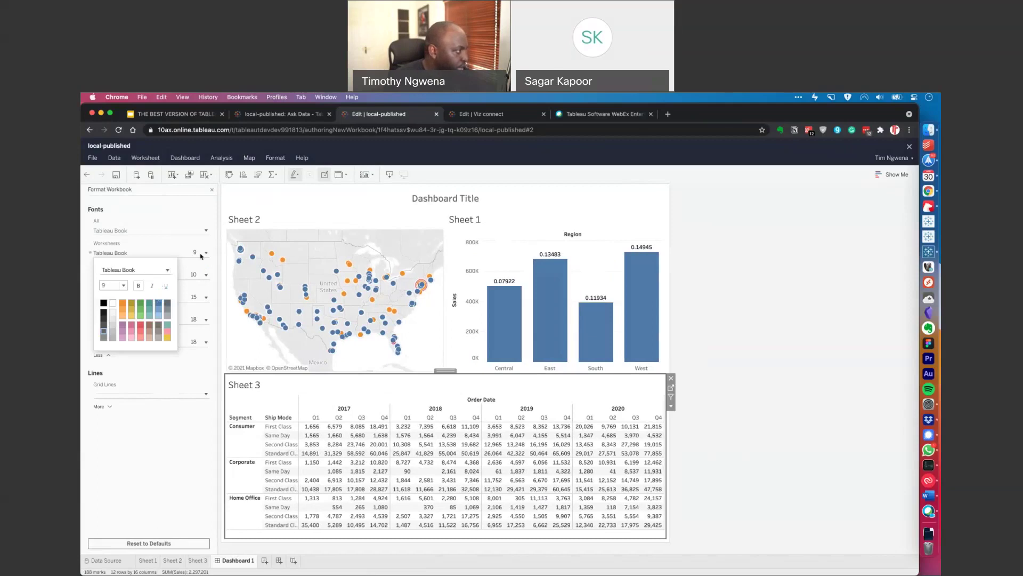
{"action": "left_click", "coordinate": [123, 285]}
{"action": "left_click", "coordinate": [115, 294]}
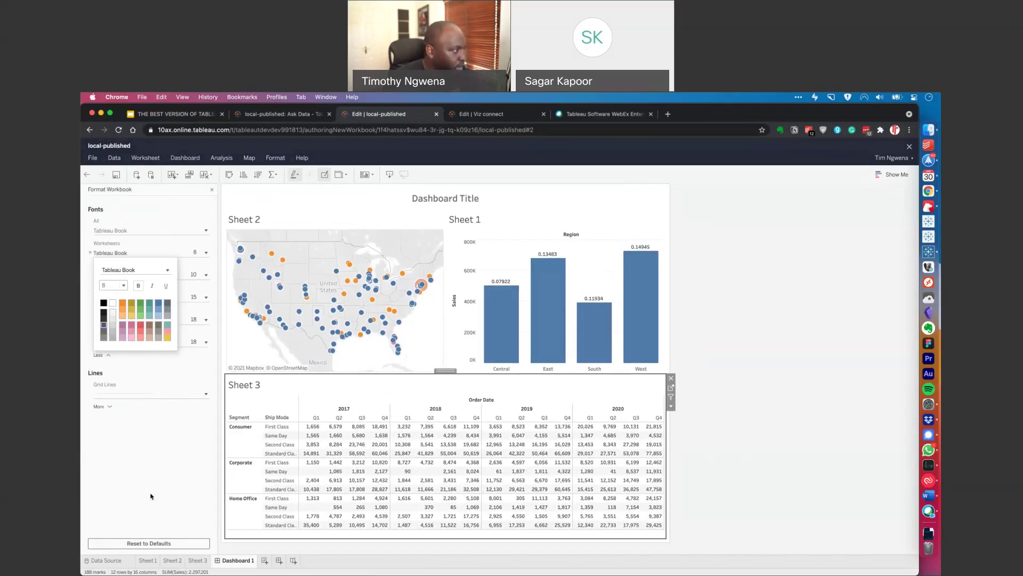
{"action": "left_click", "coordinate": [166, 472]}
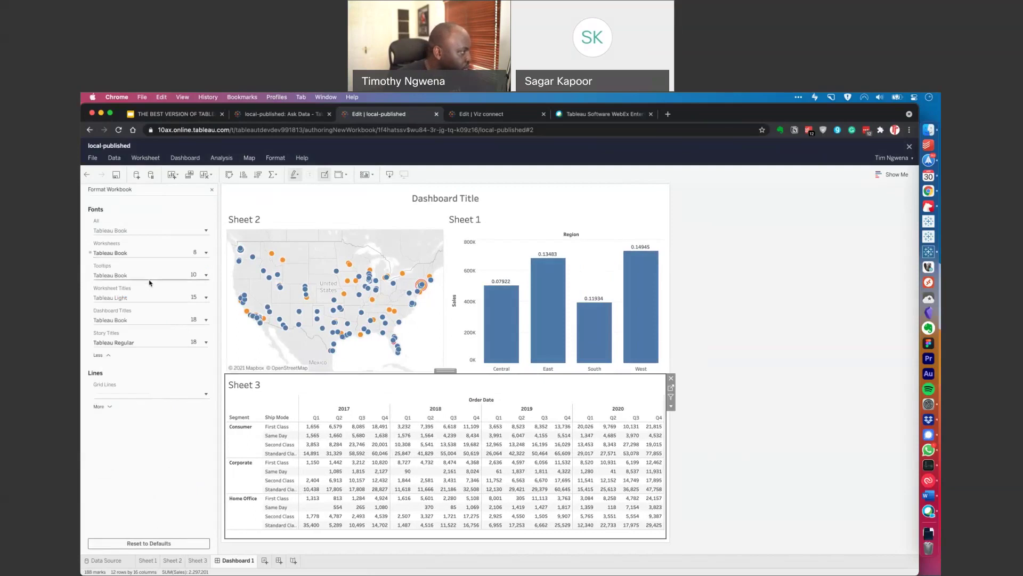
Step: Change the font colour of the worksheet titles to blue for the whole workbook
{"action": "left_click", "coordinate": [153, 300]}
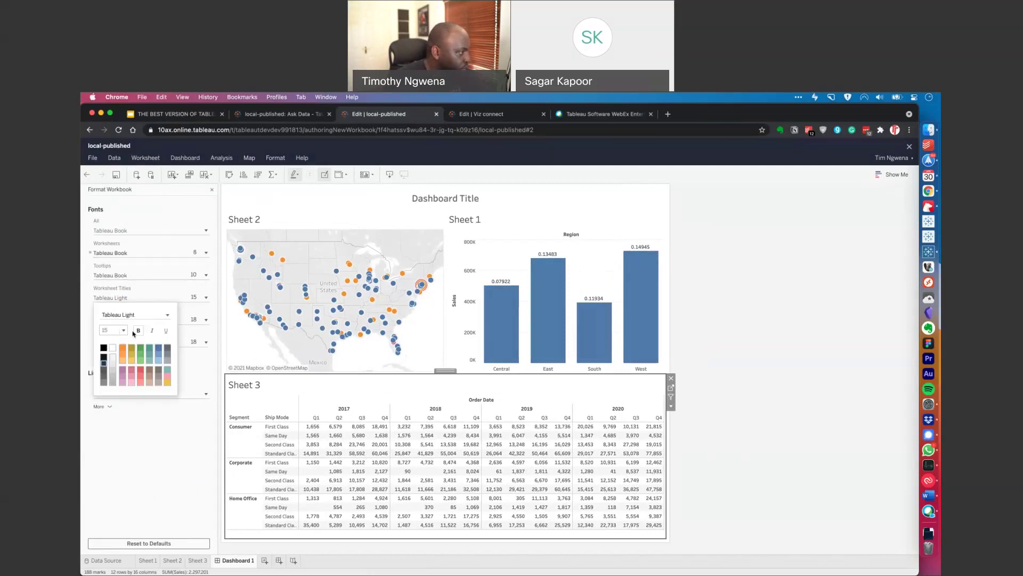
{"action": "left_click", "coordinate": [153, 329]}
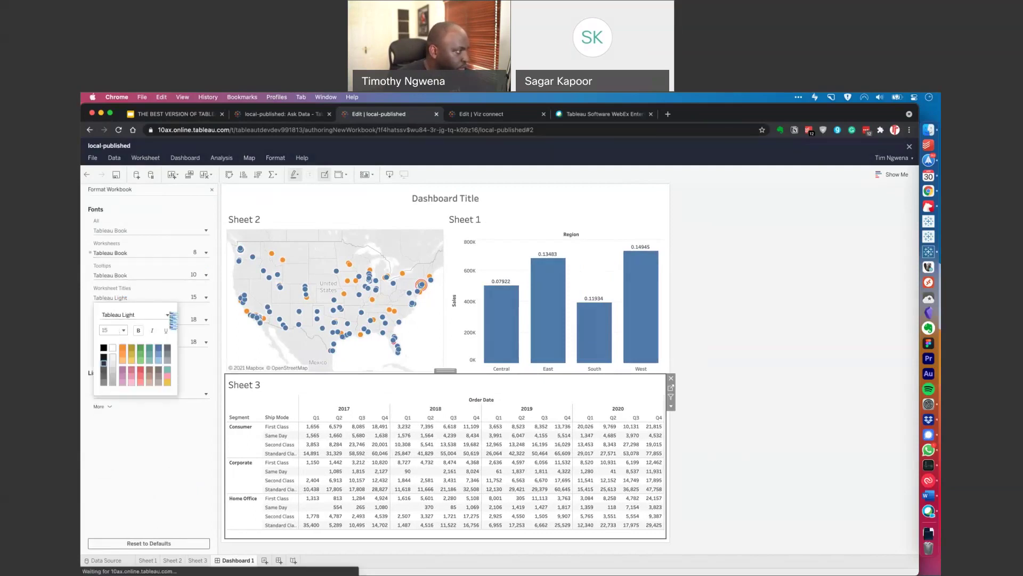
{"action": "left_click", "coordinate": [167, 316]}
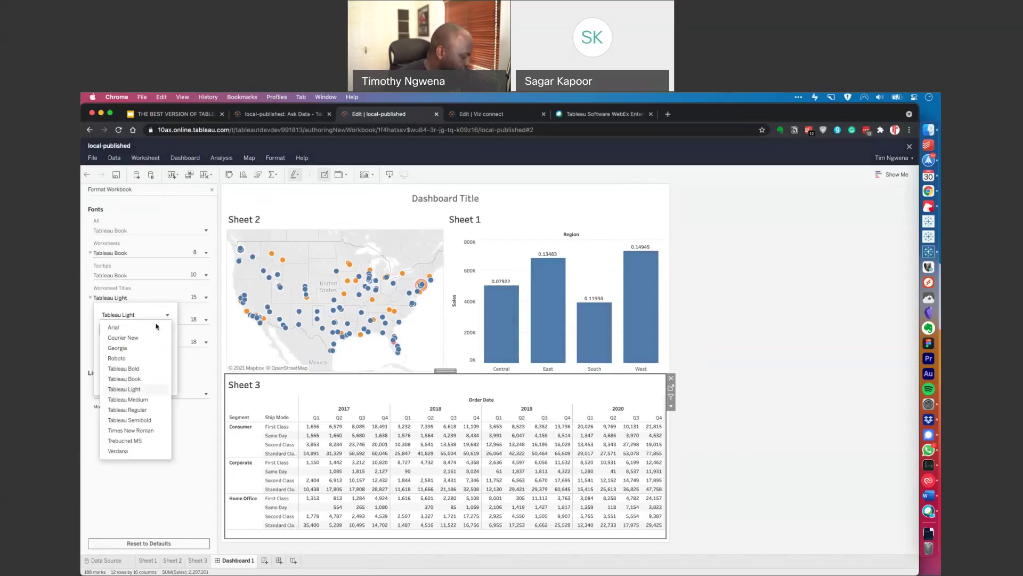
{"action": "left_click", "coordinate": [175, 373]}
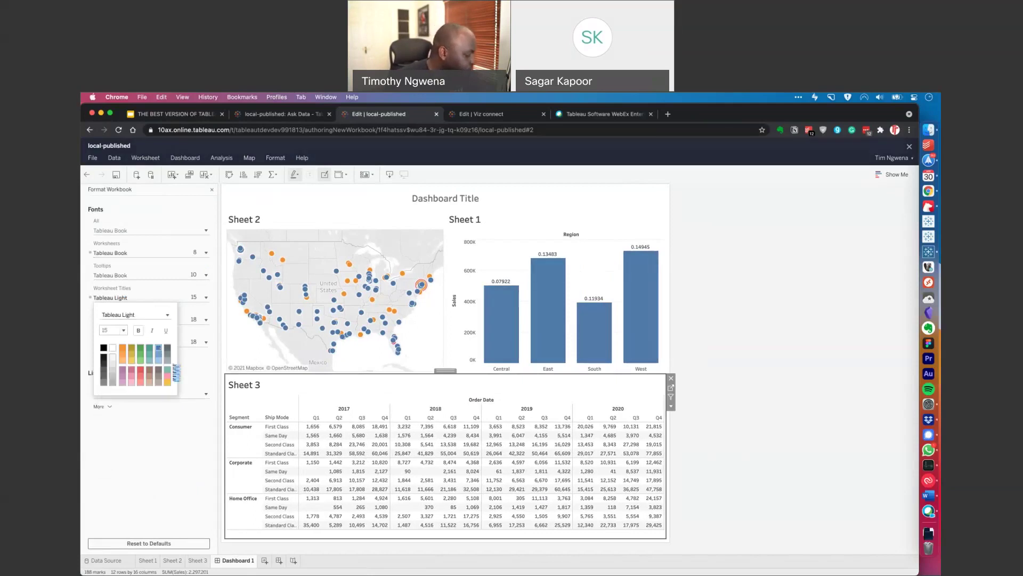
{"action": "left_click", "coordinate": [131, 435]}
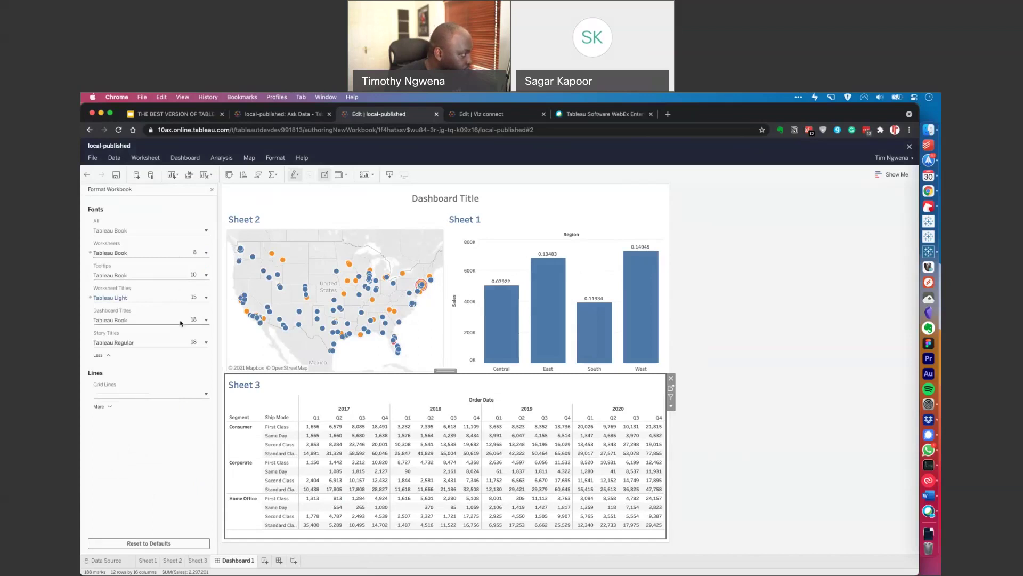
Step: Set the workbook's dashboard title font size to 24
{"action": "left_click", "coordinate": [203, 320]}
{"action": "left_click", "coordinate": [113, 352]}
{"action": "left_click", "coordinate": [122, 482]}
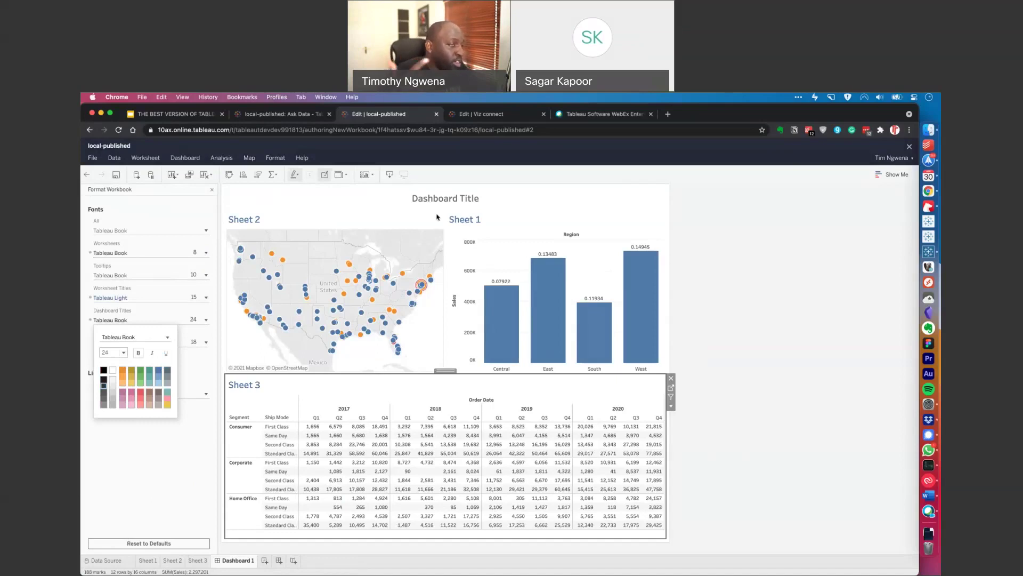
{"action": "left_click", "coordinate": [151, 488]}
{"action": "left_click", "coordinate": [448, 204]}
{"action": "left_click", "coordinate": [448, 204]}
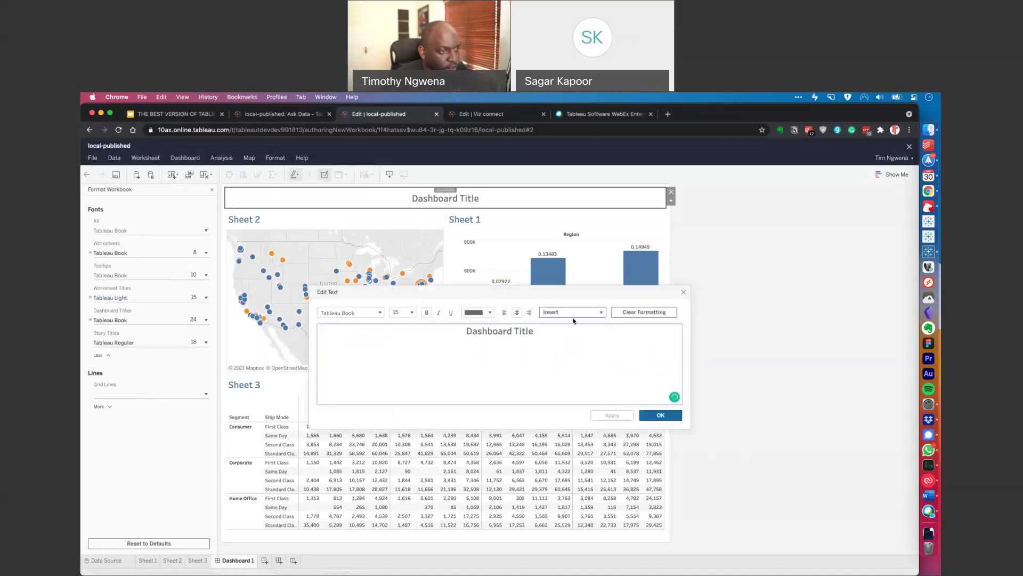
{"action": "left_click", "coordinate": [573, 313]}
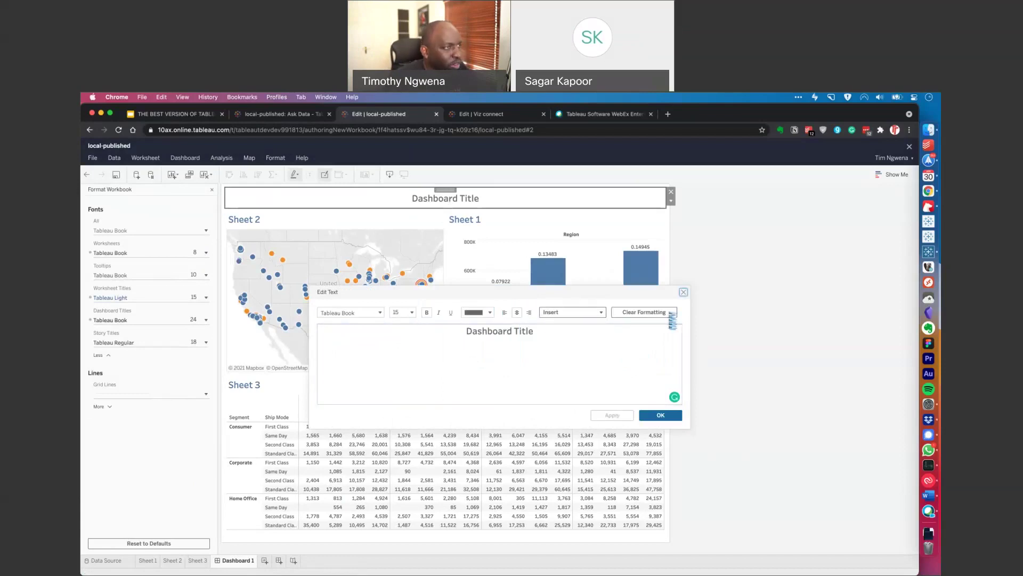
{"action": "left_click", "coordinate": [683, 292]}
Step: Close the workbook formatting, show the built-in dashboard title, and delete the separate "Dashboard Title" text object
{"action": "left_click", "coordinate": [211, 189]}
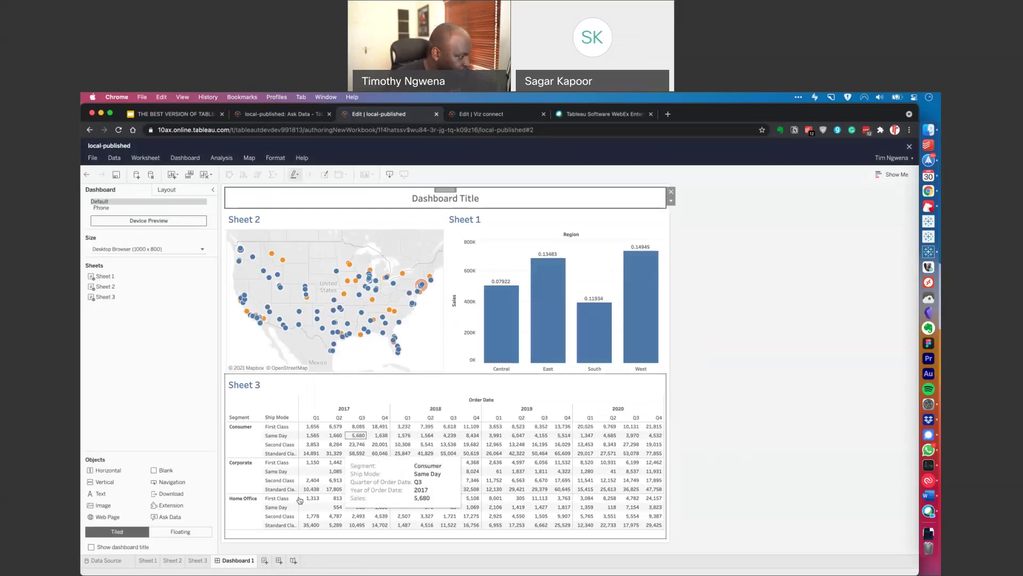
{"action": "left_click", "coordinate": [91, 547]}
{"action": "key", "text": "super+shift+a"}
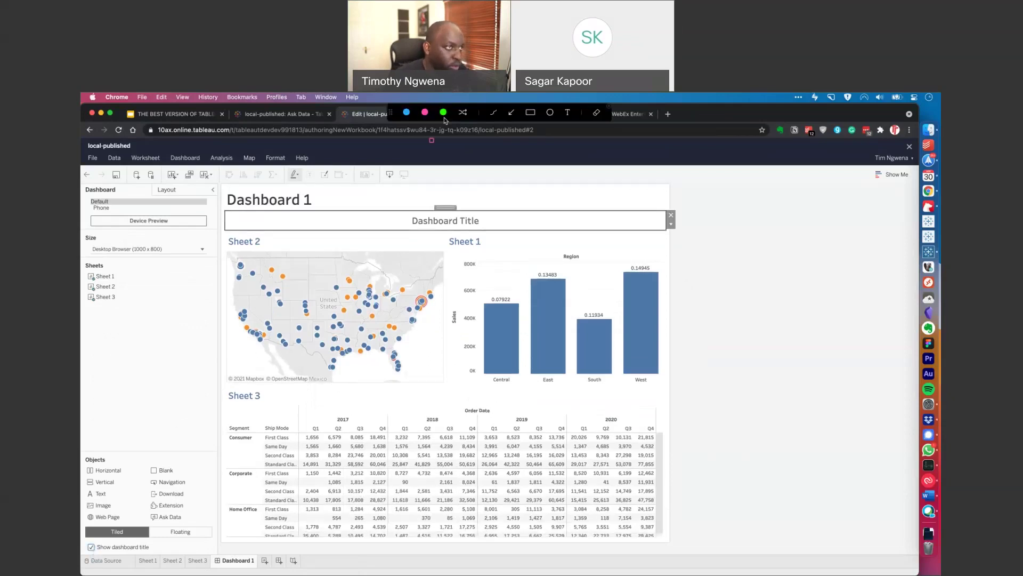
{"action": "left_click_drag", "start_coordinate": [285, 353], "coordinate": [103, 549]}
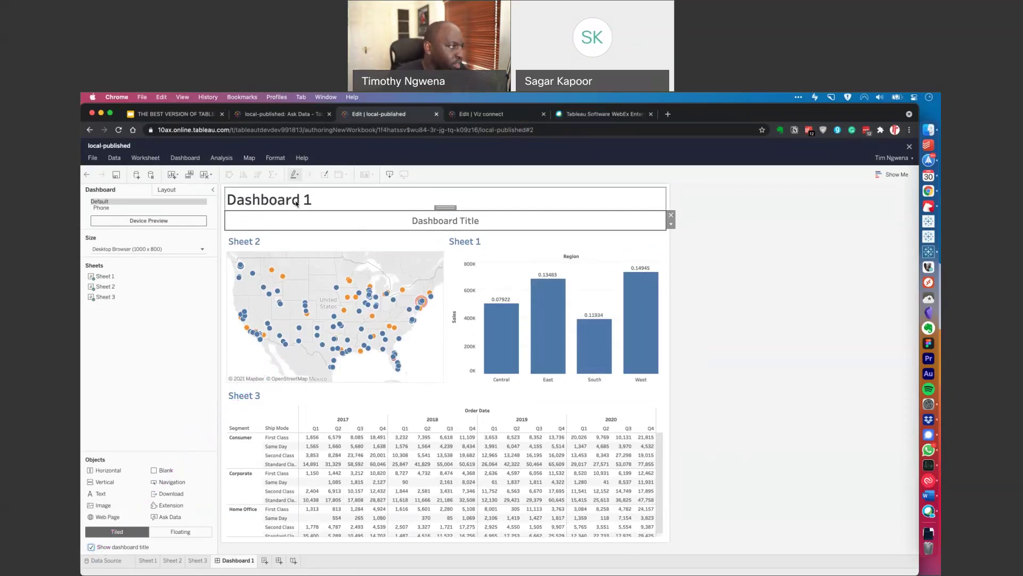
{"action": "left_click", "coordinate": [671, 215]}
{"action": "mouse_move", "coordinate": [340, 350]}
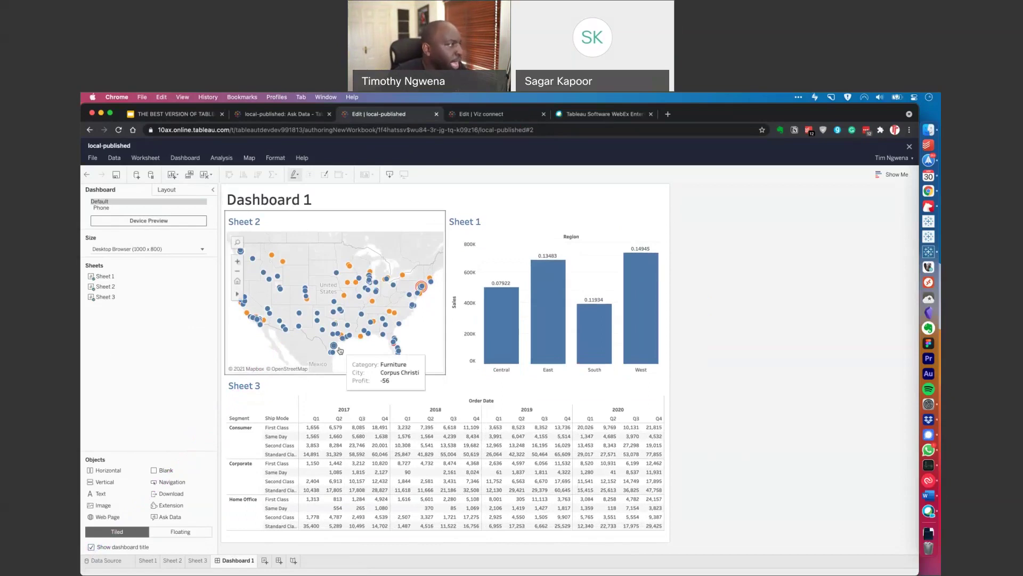
Step: View the dashboard's layout settings for Sheet 1 and go from the dashboard to the Sheet 1 worksheet
{"action": "left_click", "coordinate": [171, 193]}
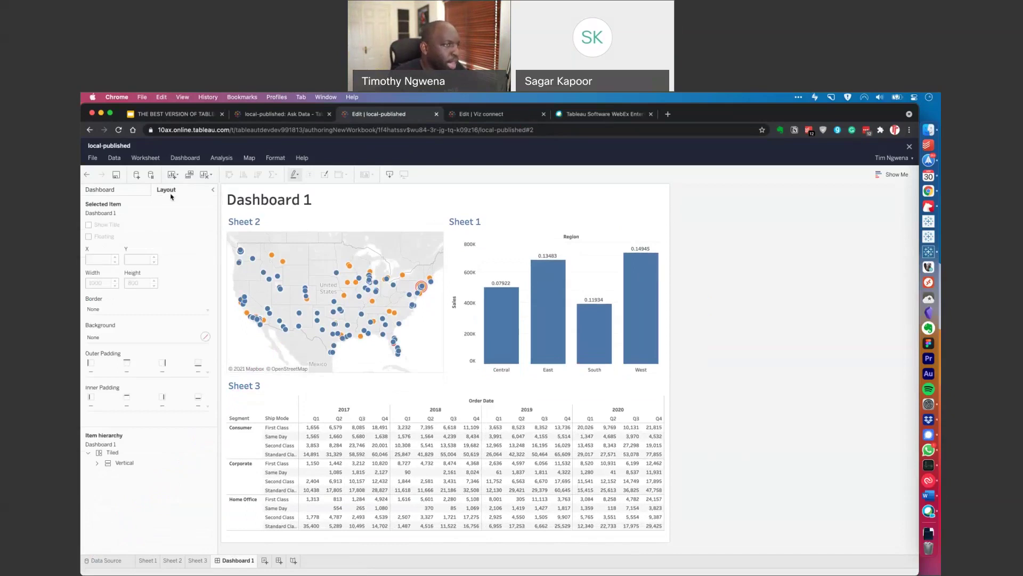
{"action": "left_click", "coordinate": [540, 238]}
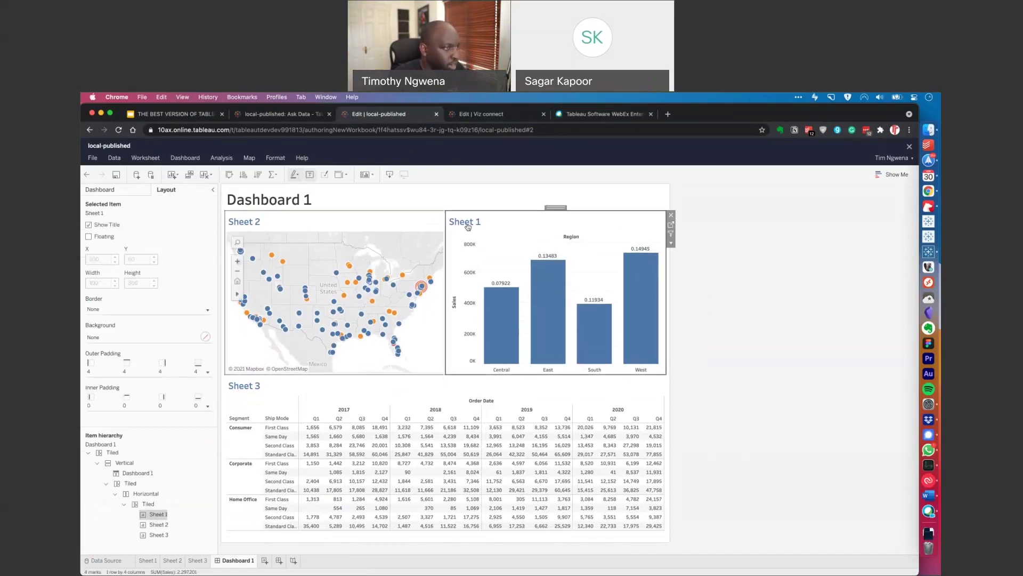
{"action": "left_click", "coordinate": [670, 226]}
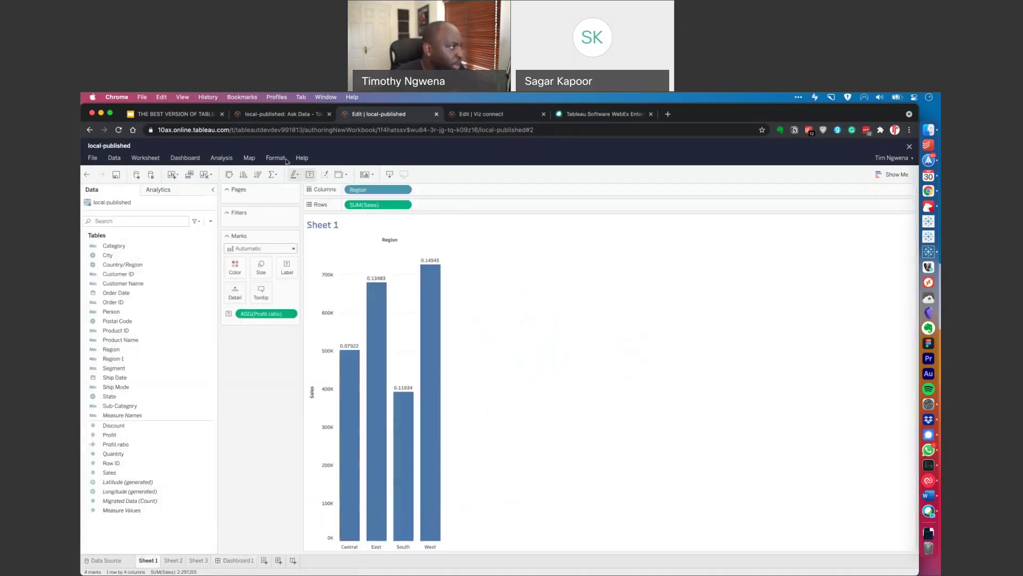
Step: Examine the worksheet formatting options for Sheet 1 and the formatting settings for legends
{"action": "left_click", "coordinate": [276, 158]}
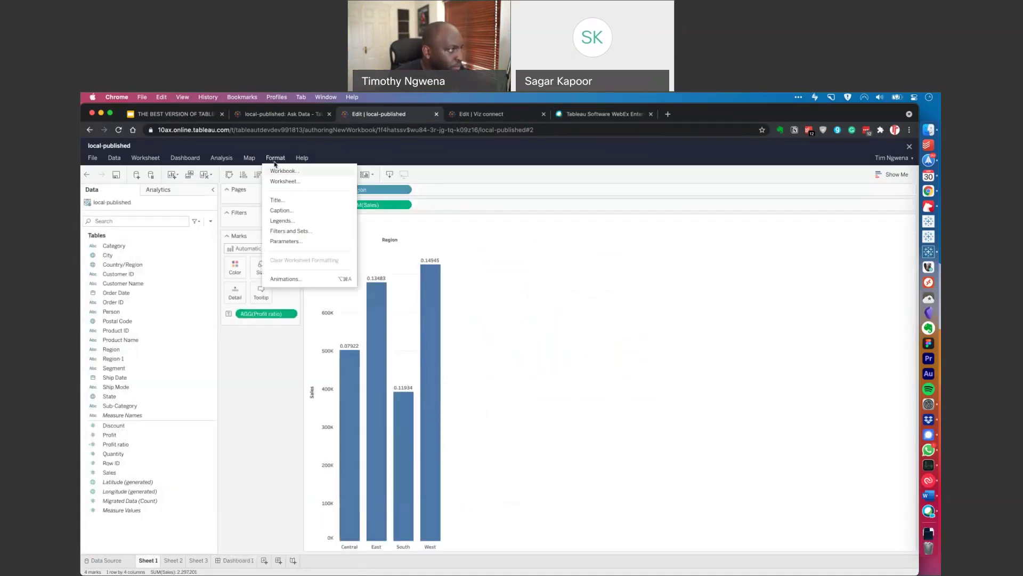
{"action": "left_click", "coordinate": [302, 186]}
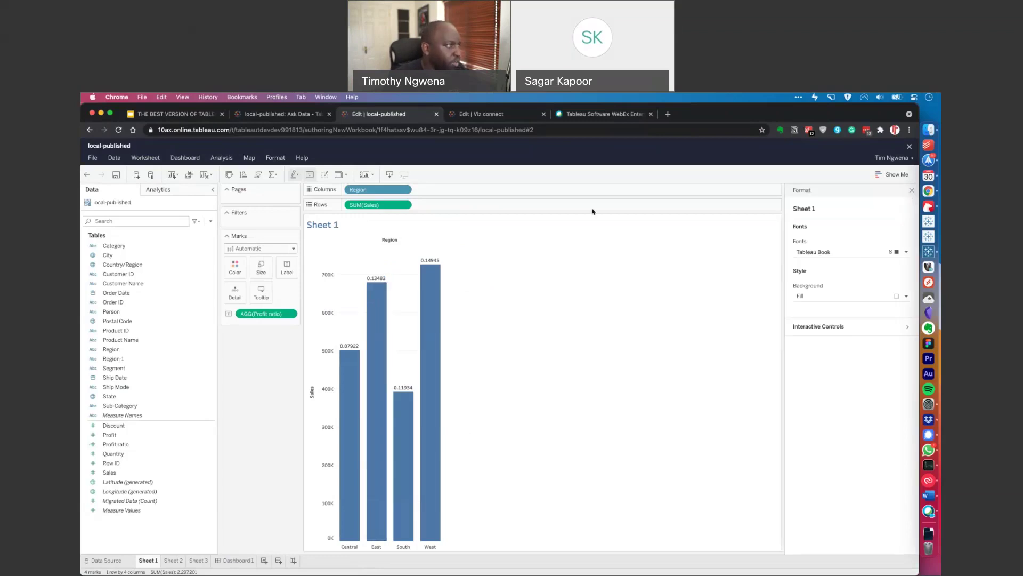
{"action": "left_click", "coordinate": [276, 158]}
{"action": "left_click", "coordinate": [297, 231]}
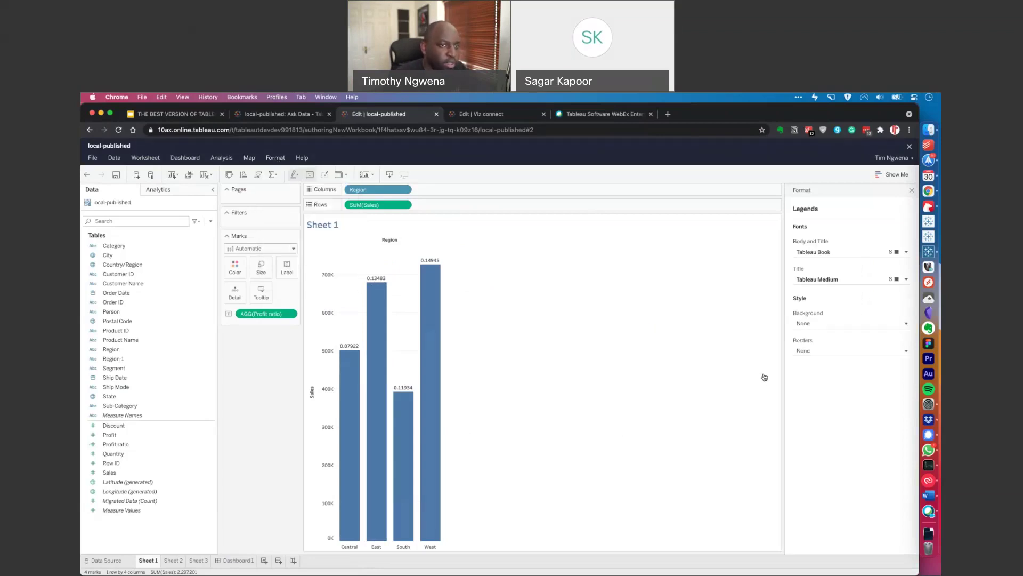
{"action": "left_click", "coordinate": [911, 190]}
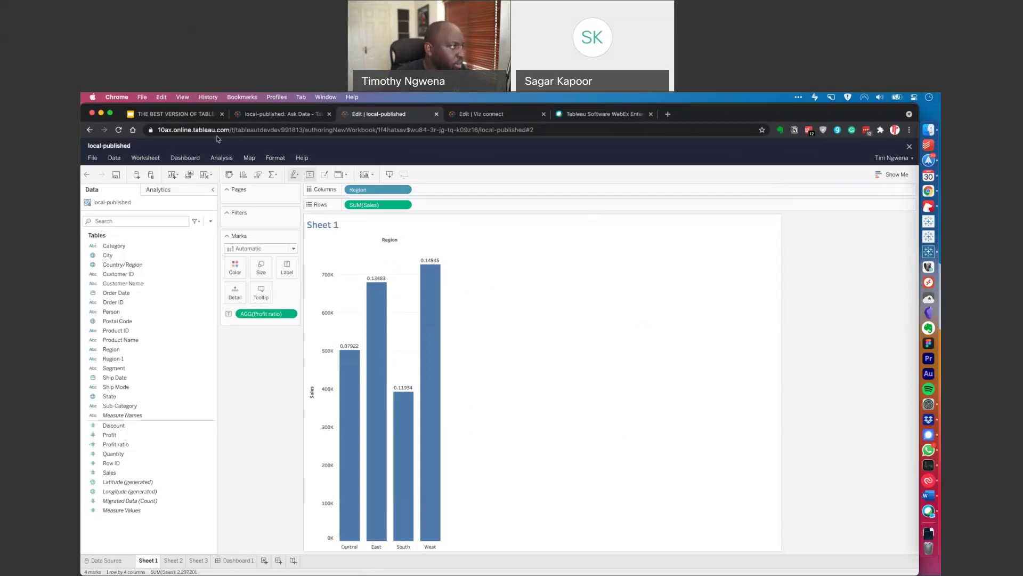
{"action": "left_click", "coordinate": [275, 158]}
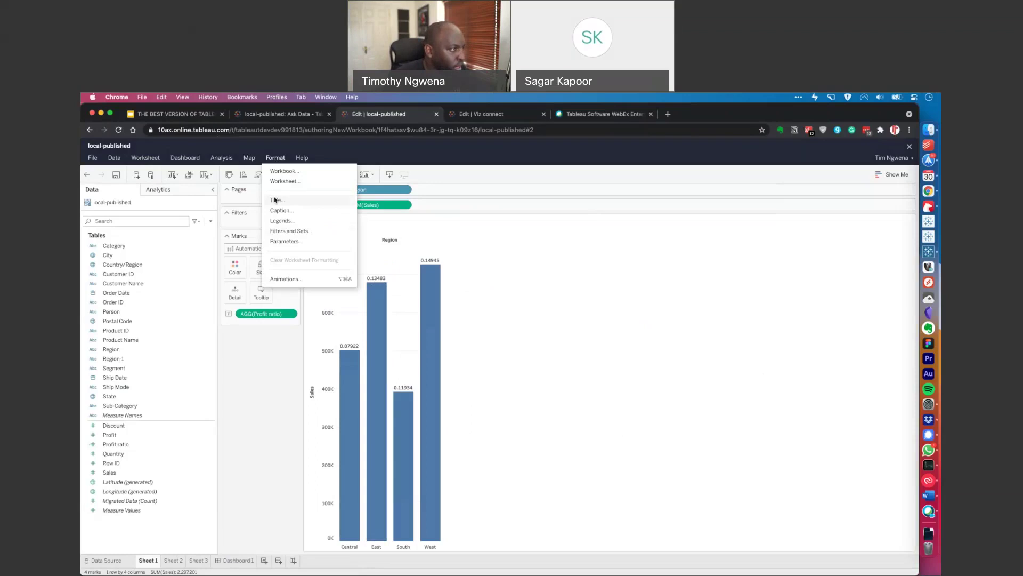
{"action": "left_click", "coordinate": [291, 231]}
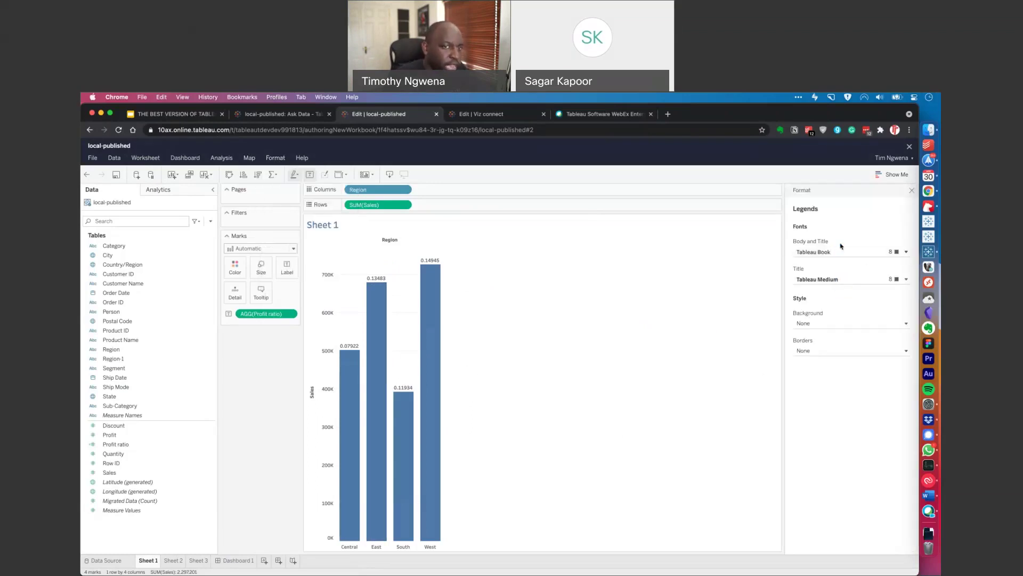
{"action": "left_click", "coordinate": [276, 159]}
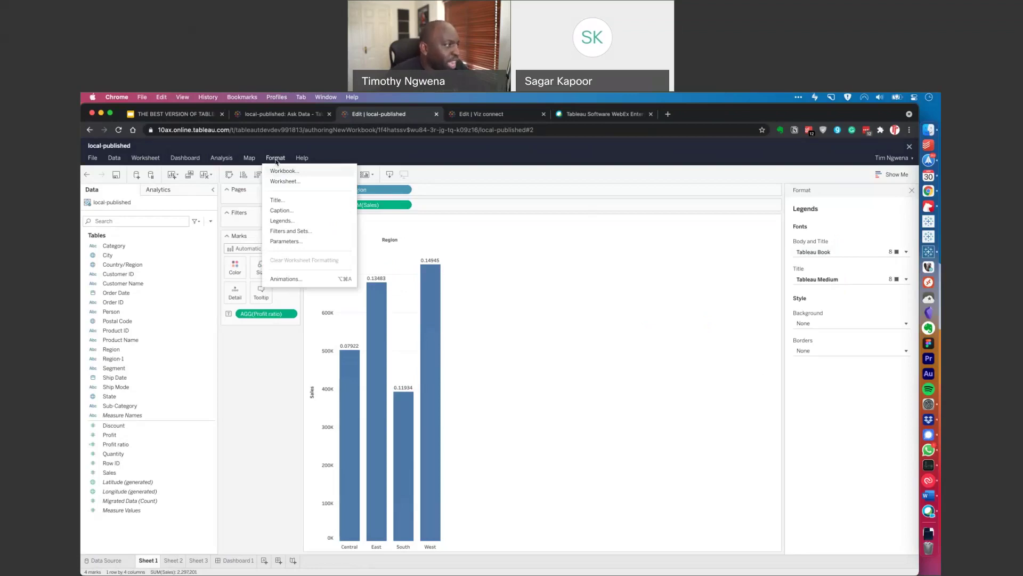
{"action": "left_click", "coordinate": [545, 341]}
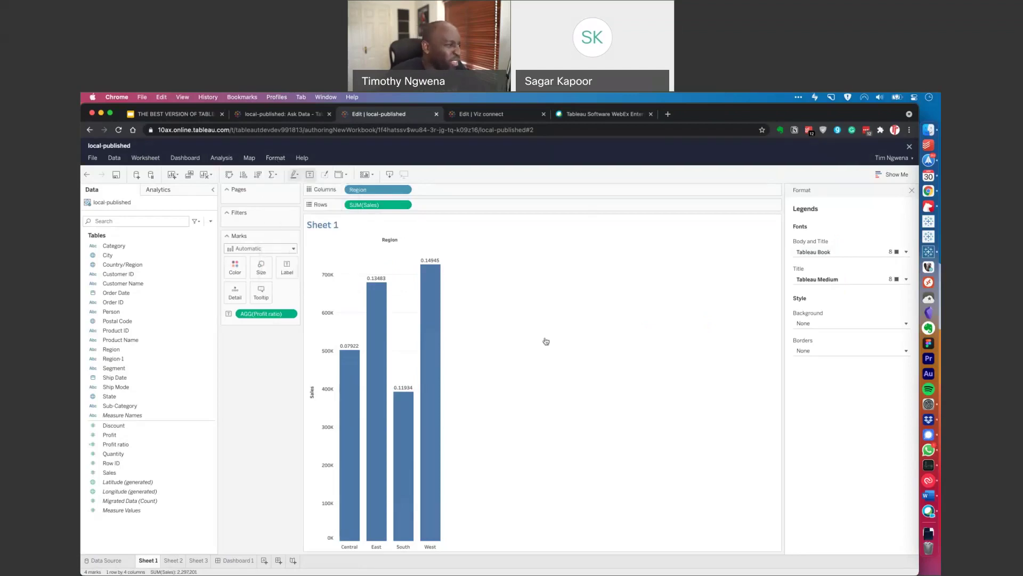
{"action": "left_click", "coordinate": [184, 501]}
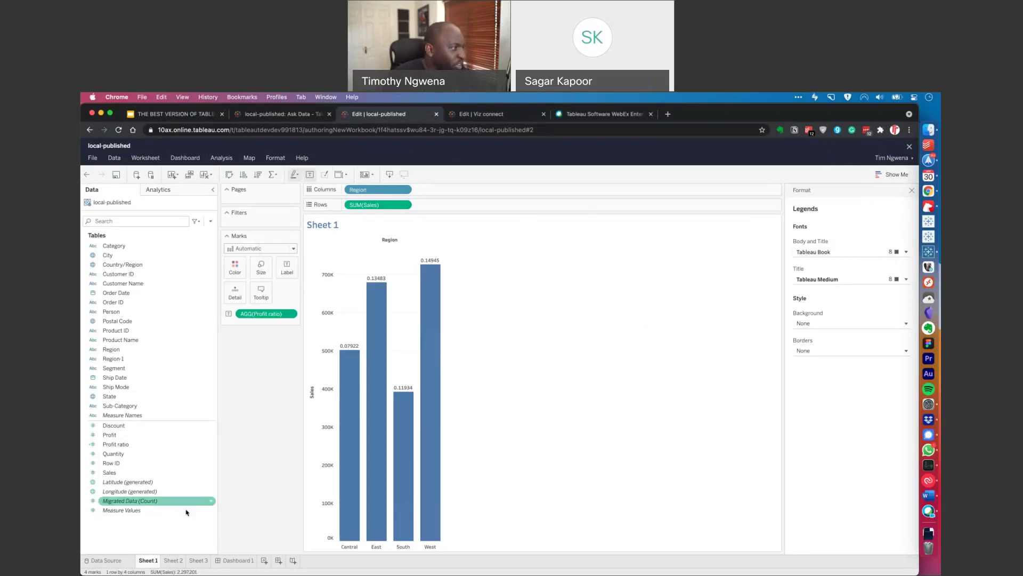
{"action": "left_click", "coordinate": [210, 221]}
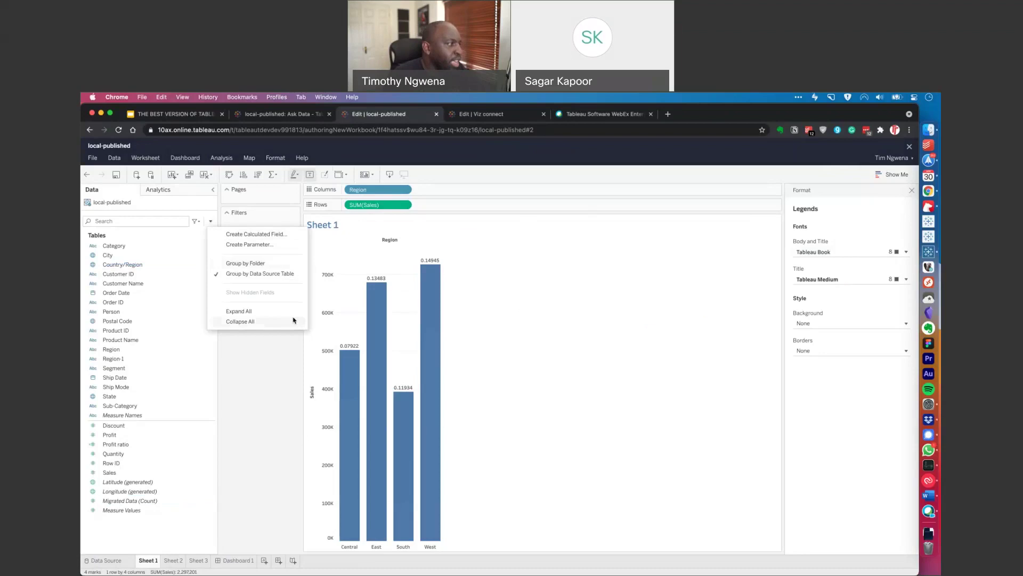
{"action": "left_click", "coordinate": [285, 349]}
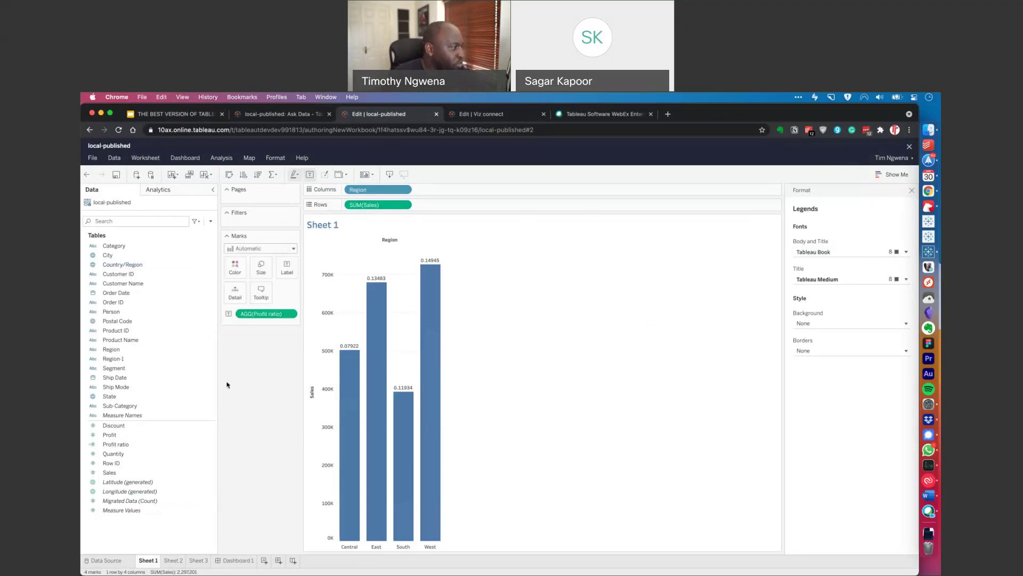
Step: Create a set from the Region-1 field
{"action": "left_click", "coordinate": [148, 359]}
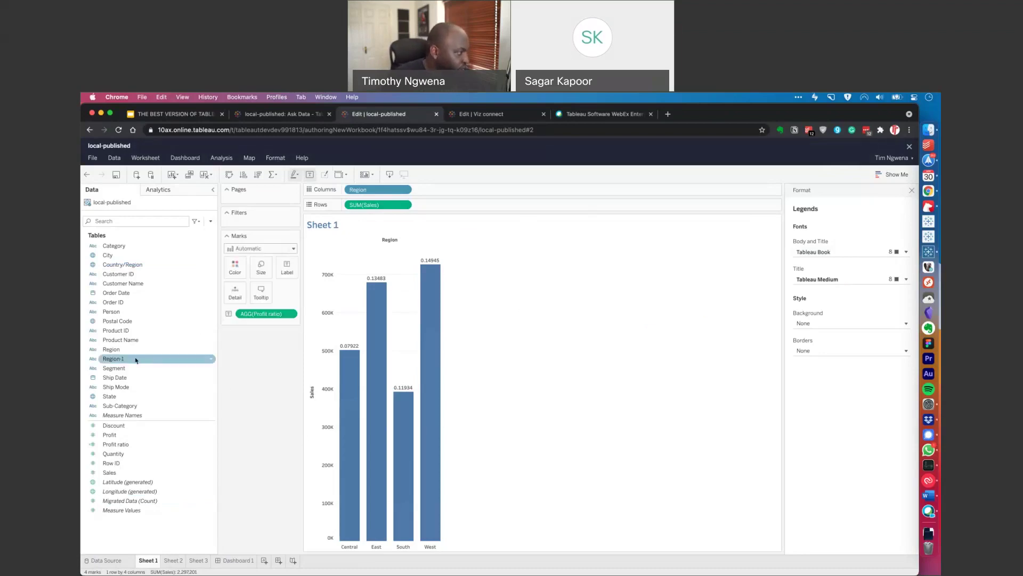
{"action": "right_click", "coordinate": [136, 360]}
{"action": "mouse_move", "coordinate": [172, 433]}
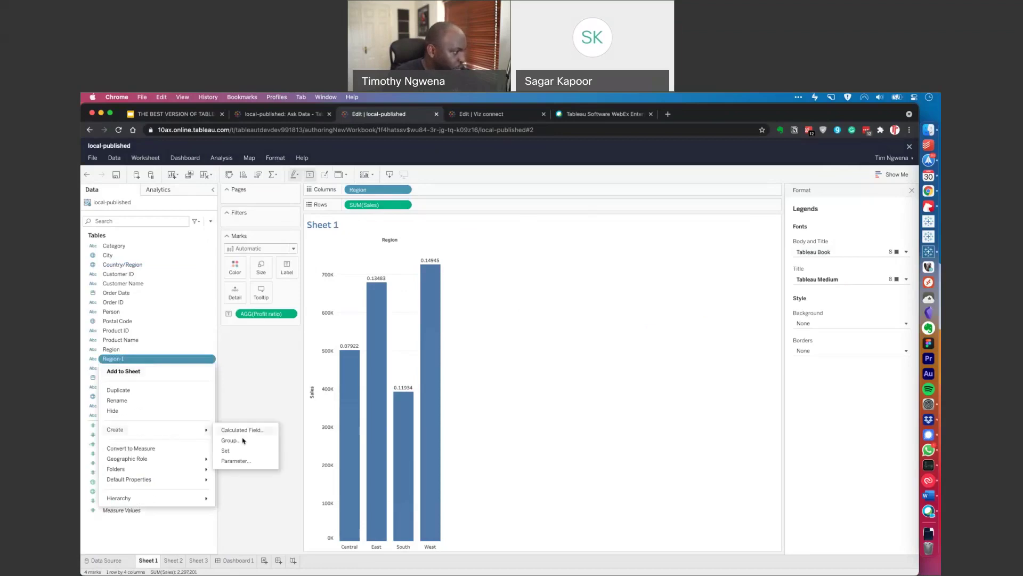
{"action": "left_click", "coordinate": [253, 452]}
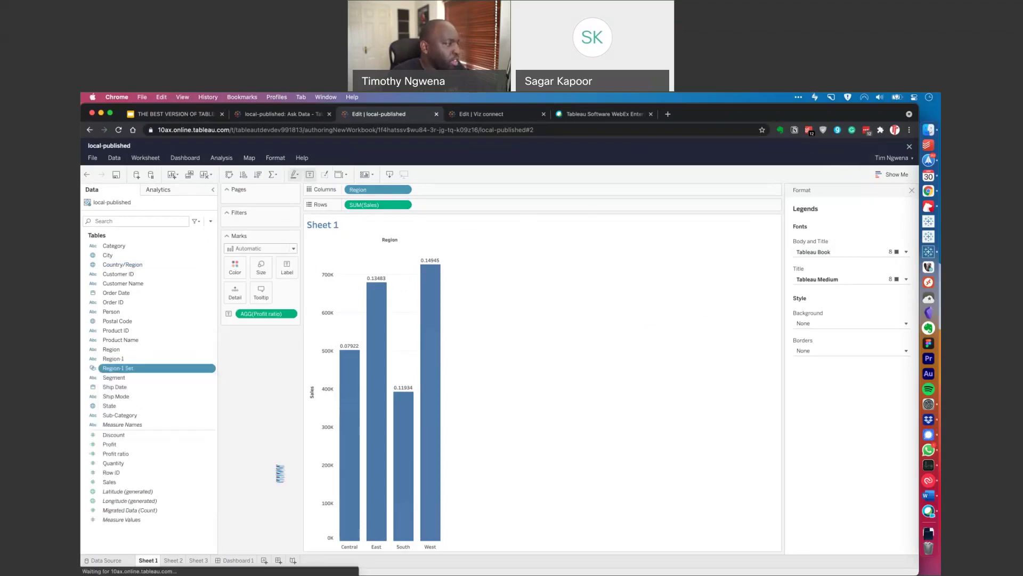
Step: Add the Region-1 Set to the columns of Sheet 1 and try using it as a filter
{"action": "right_click", "coordinate": [187, 369]}
{"action": "left_click", "coordinate": [188, 369]}
{"action": "left_click", "coordinate": [204, 375]}
{"action": "left_click", "coordinate": [173, 369]}
{"action": "left_click", "coordinate": [211, 368]}
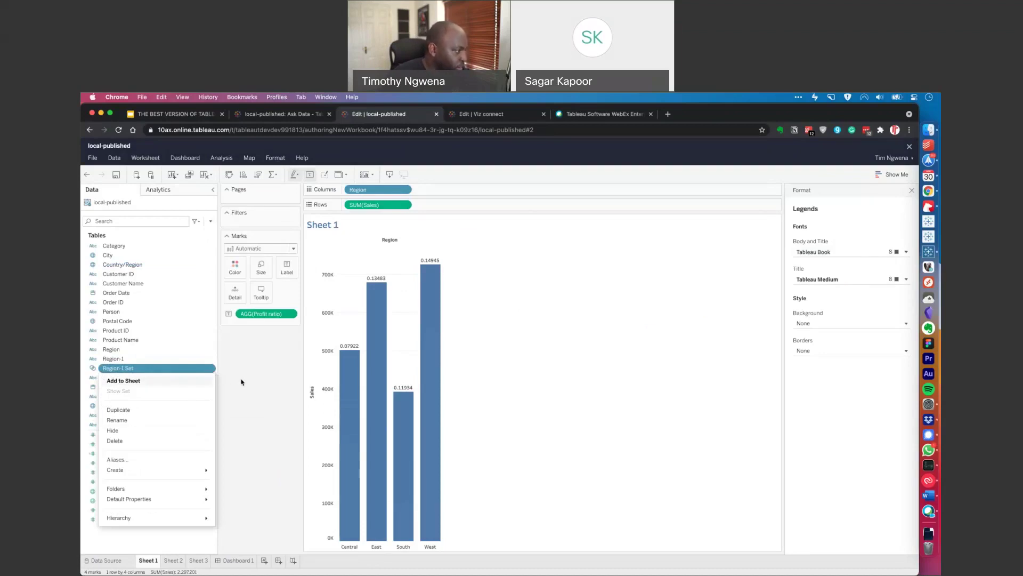
{"action": "left_click", "coordinate": [210, 369]}
{"action": "left_click", "coordinate": [211, 369]}
{"action": "left_click", "coordinate": [153, 382]}
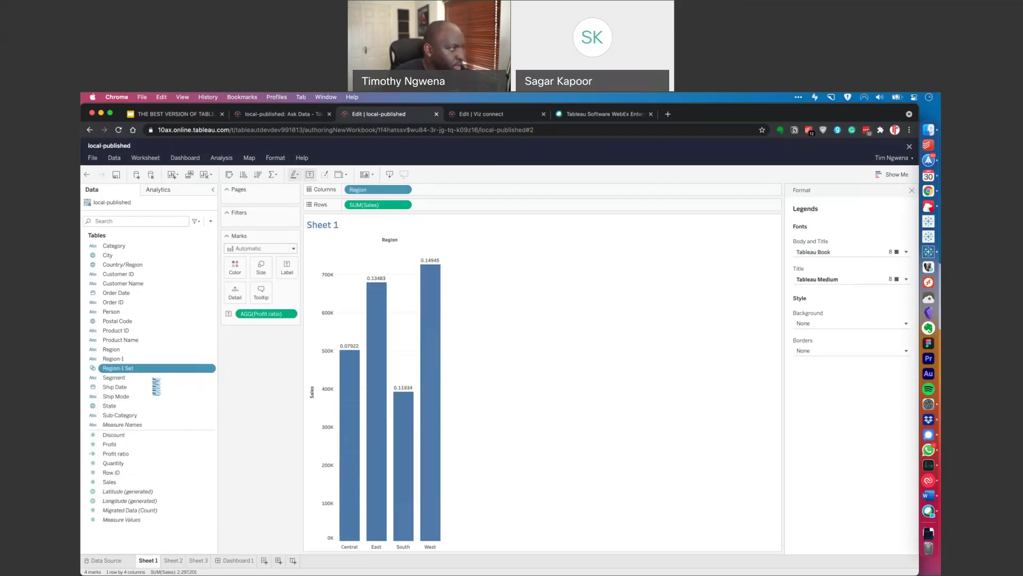
{"action": "left_click_drag", "start_coordinate": [448, 191], "coordinate": [282, 220]}
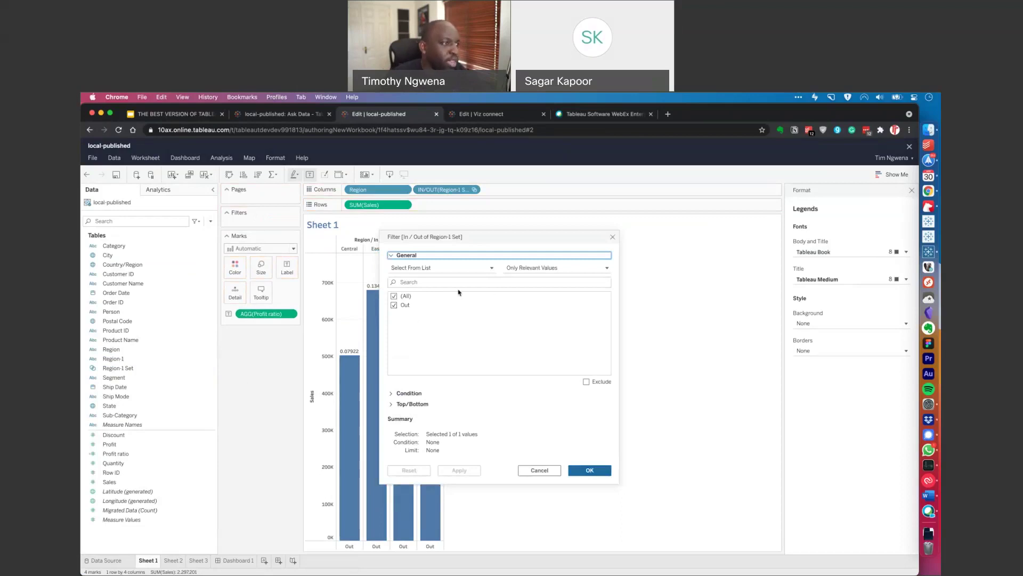
{"action": "left_click", "coordinate": [612, 239]}
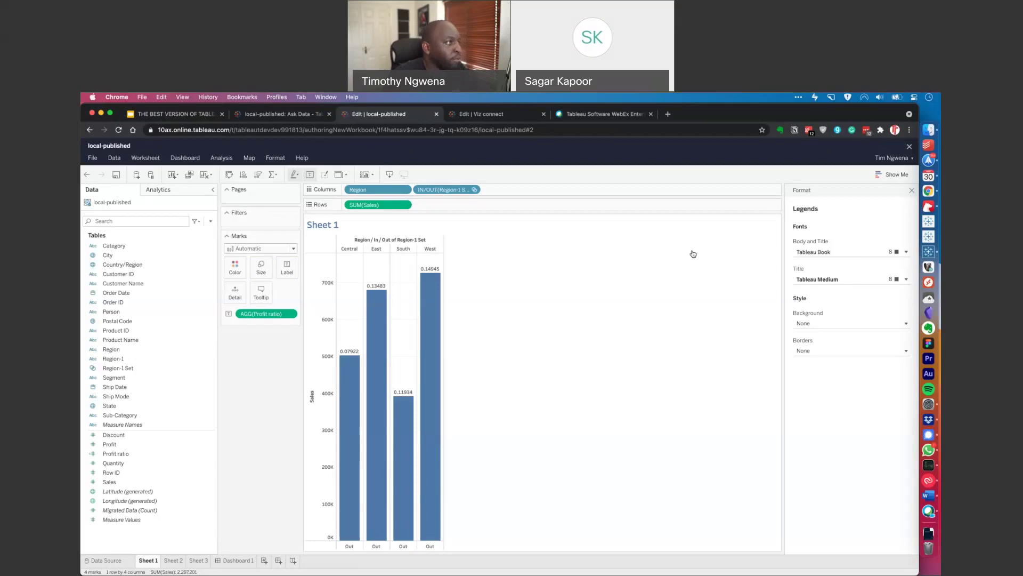
Step: Switch to the Tableau Online site and look through its Home, Favorites, Recents and Explore pages
{"action": "left_click", "coordinate": [277, 114]}
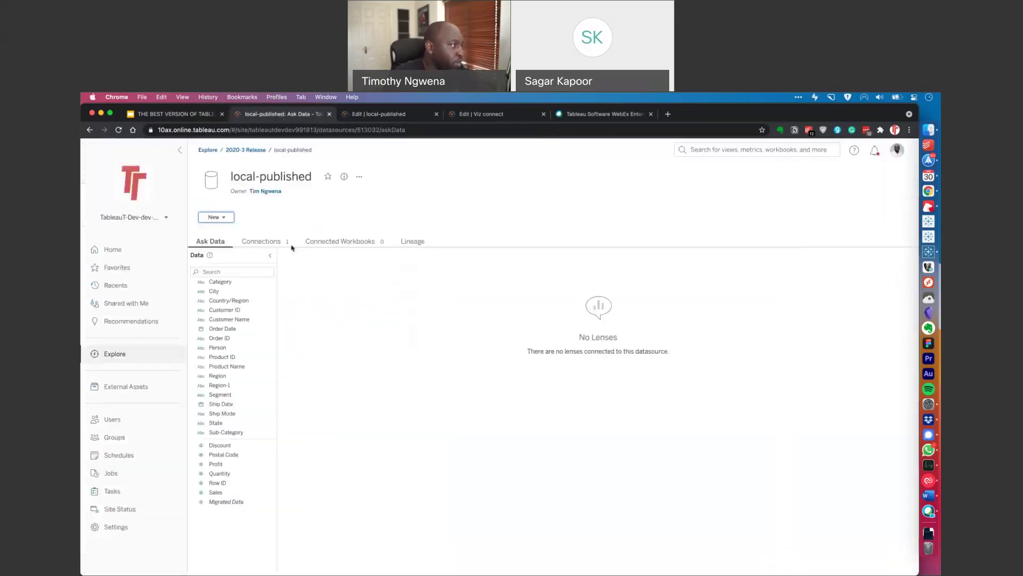
{"action": "left_click", "coordinate": [112, 249]}
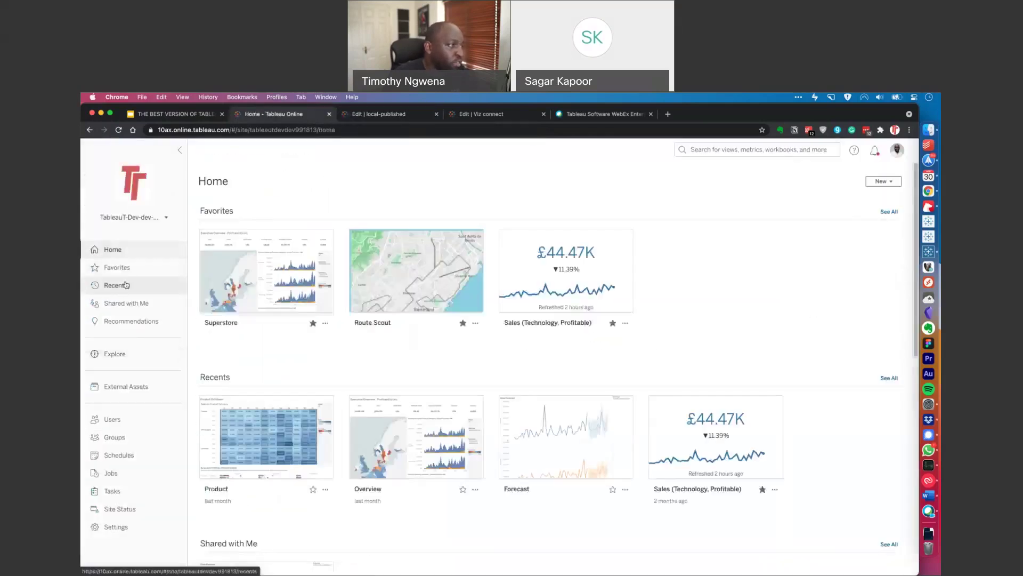
{"action": "left_click", "coordinate": [117, 267]}
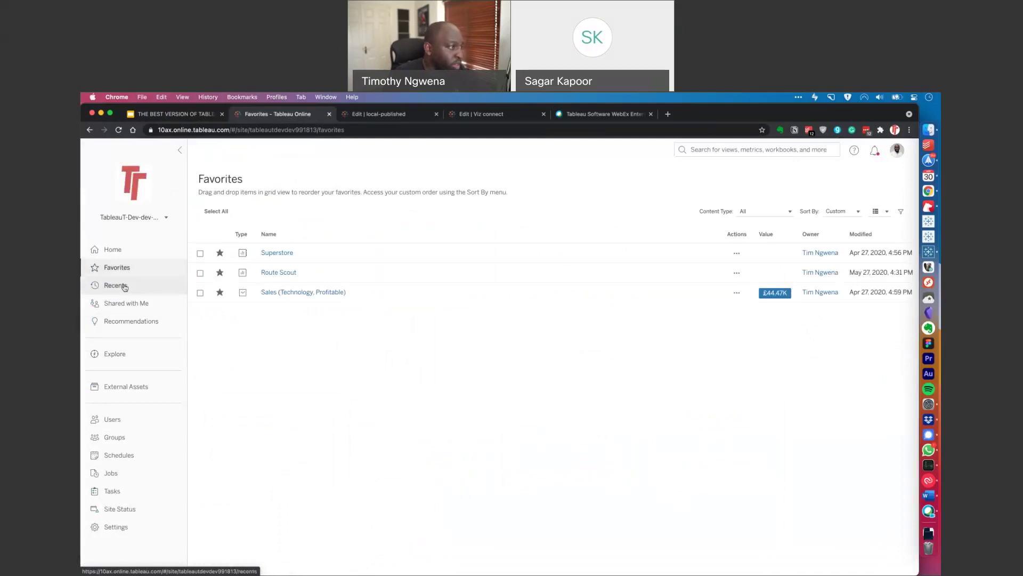
{"action": "left_click", "coordinate": [125, 287]}
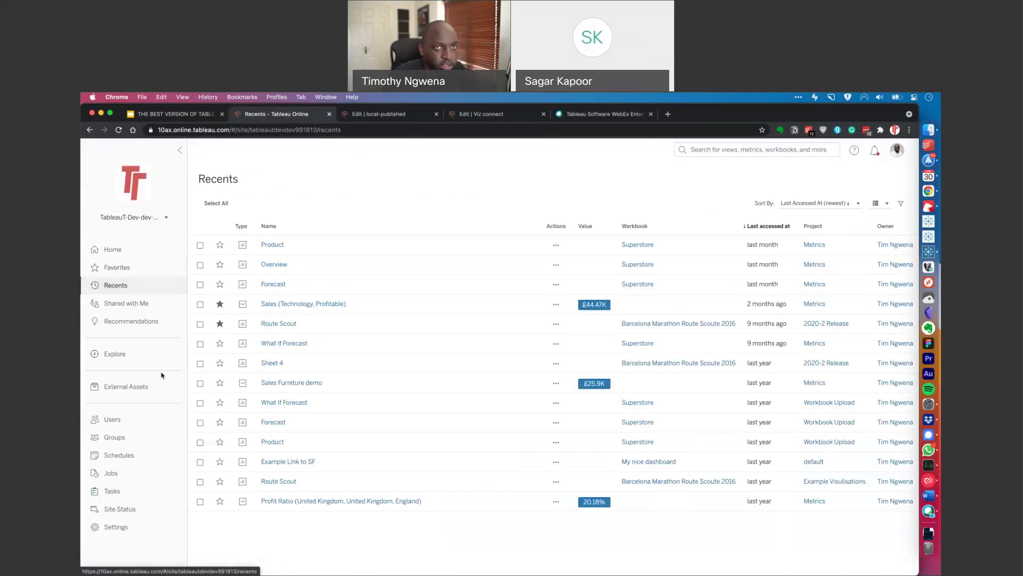
{"action": "left_click", "coordinate": [161, 354]}
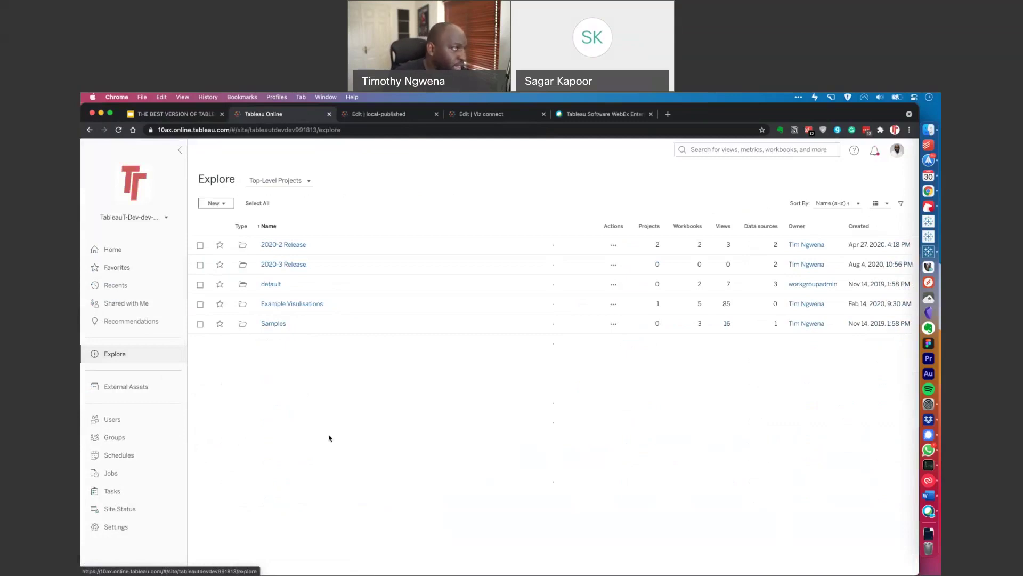
Step: Search the web for "tableau developer programme" in a new browser tab and open the Tableau Developer Programme page
{"action": "left_click", "coordinate": [666, 115]}
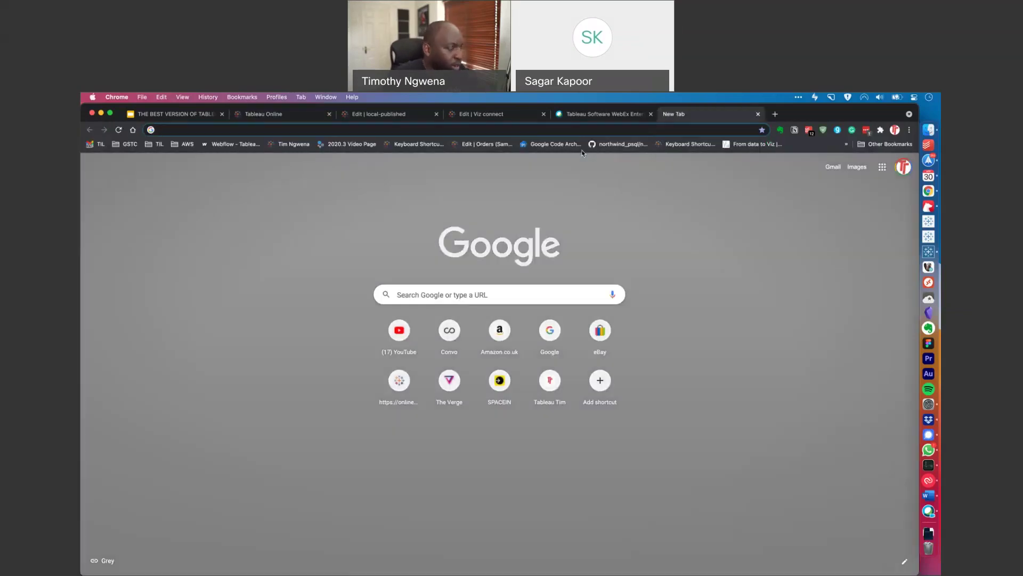
{"action": "type", "text": "table"}
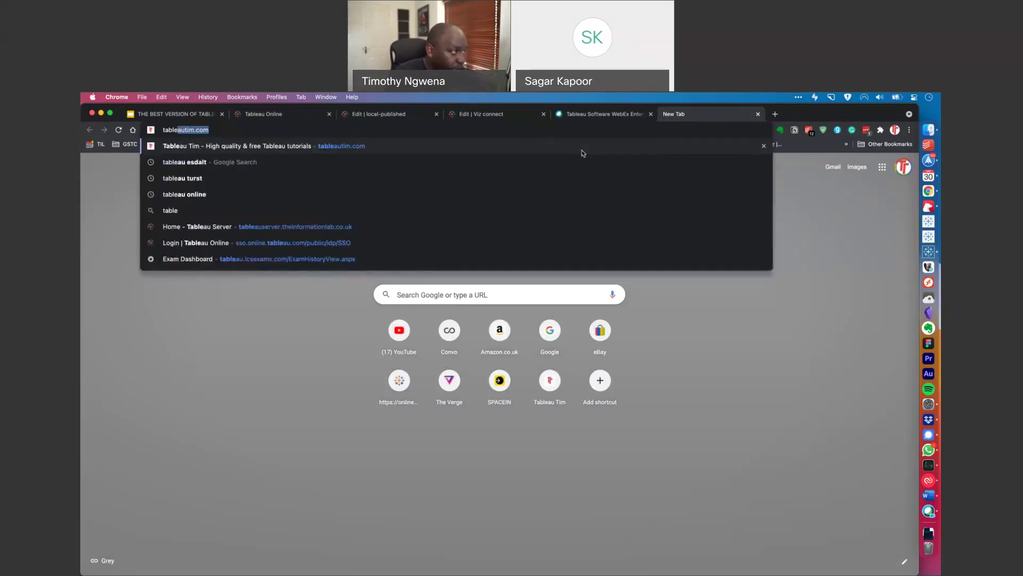
{"action": "type", "text": "au developer programme"}
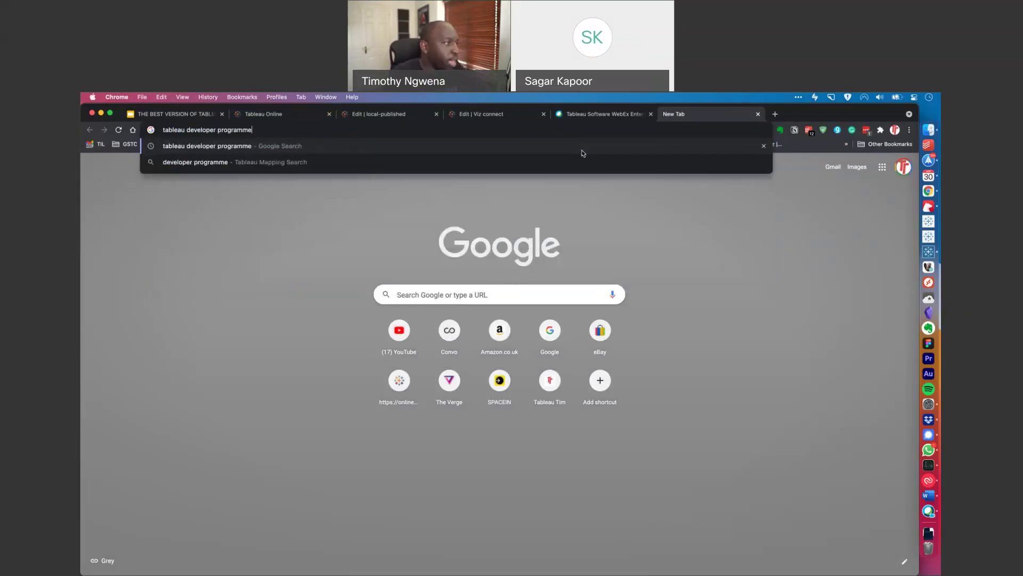
{"action": "key", "text": "Return"}
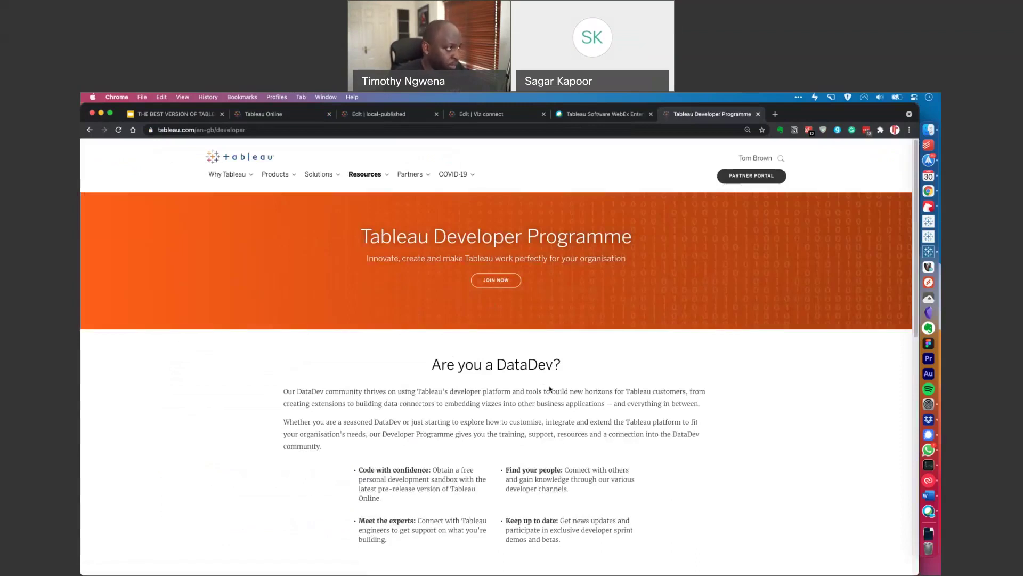
Step: Return to the Tableau Online site, check the notifications and view the version information about Tableau Online
{"action": "left_click", "coordinate": [264, 115]}
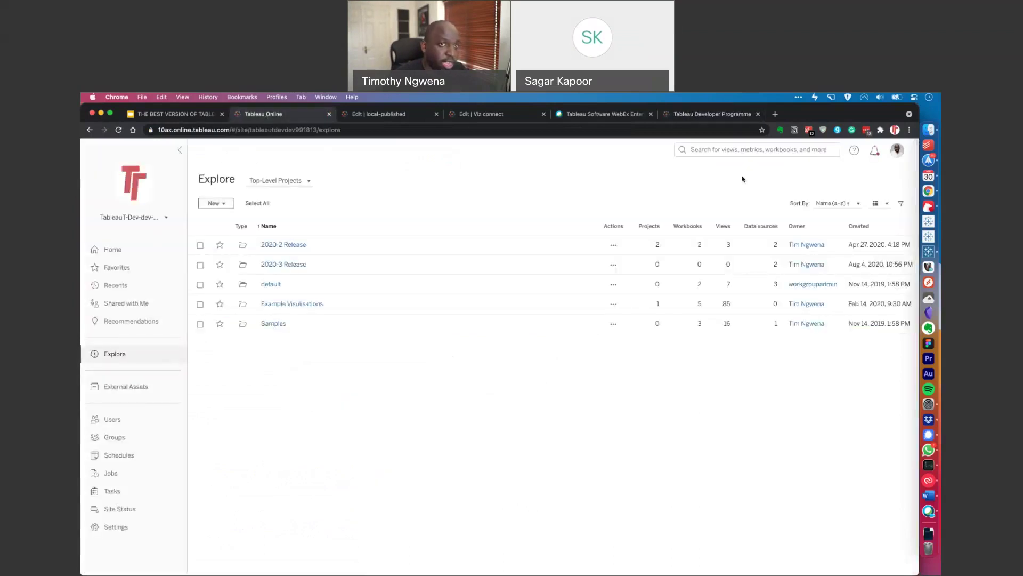
{"action": "left_click", "coordinate": [874, 151]}
{"action": "left_click", "coordinate": [854, 150]}
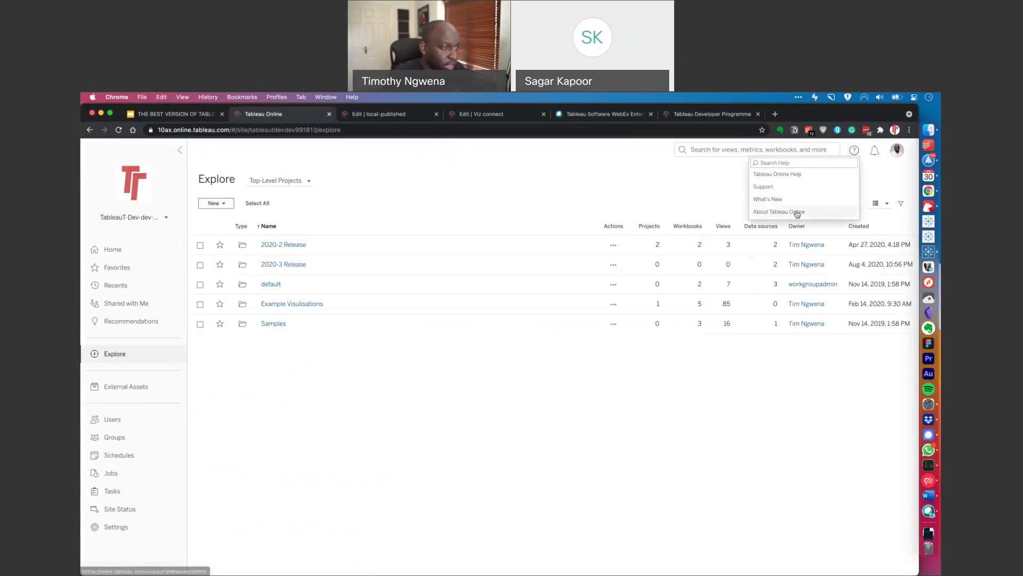
{"action": "left_click", "coordinate": [797, 213]}
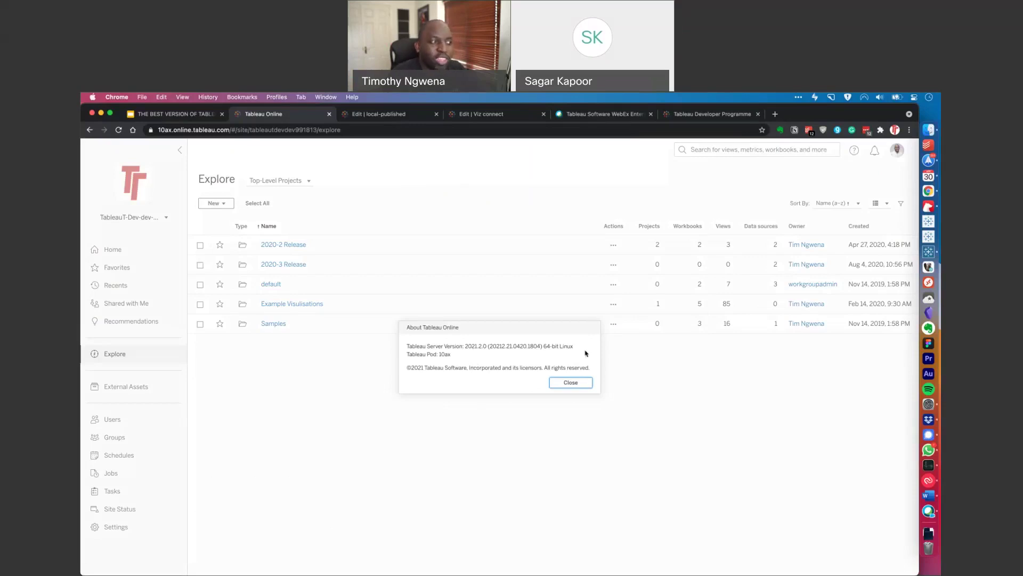
{"action": "left_click", "coordinate": [571, 382]}
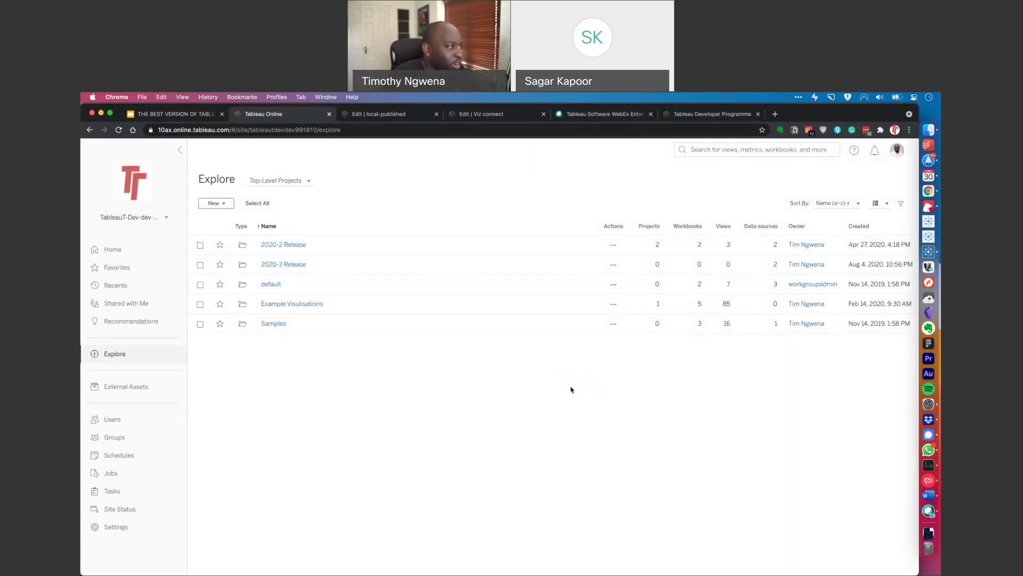
{"action": "left_click", "coordinate": [215, 203]}
{"action": "key", "text": "Escape"}
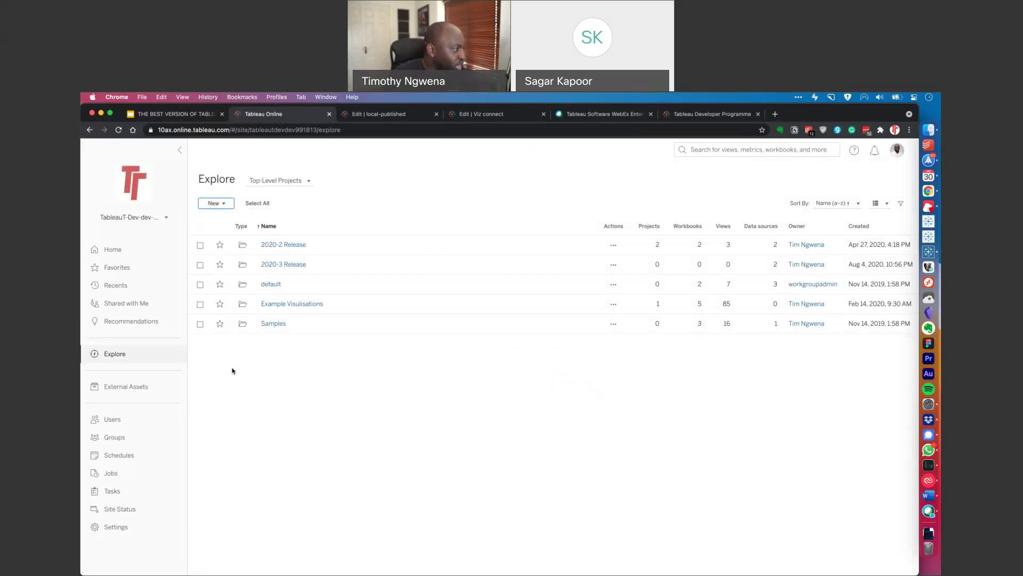
Step: Look through the 2020-2 Release project and open the local-published data source in the 2020-3 Release project
{"action": "left_click", "coordinate": [112, 250]}
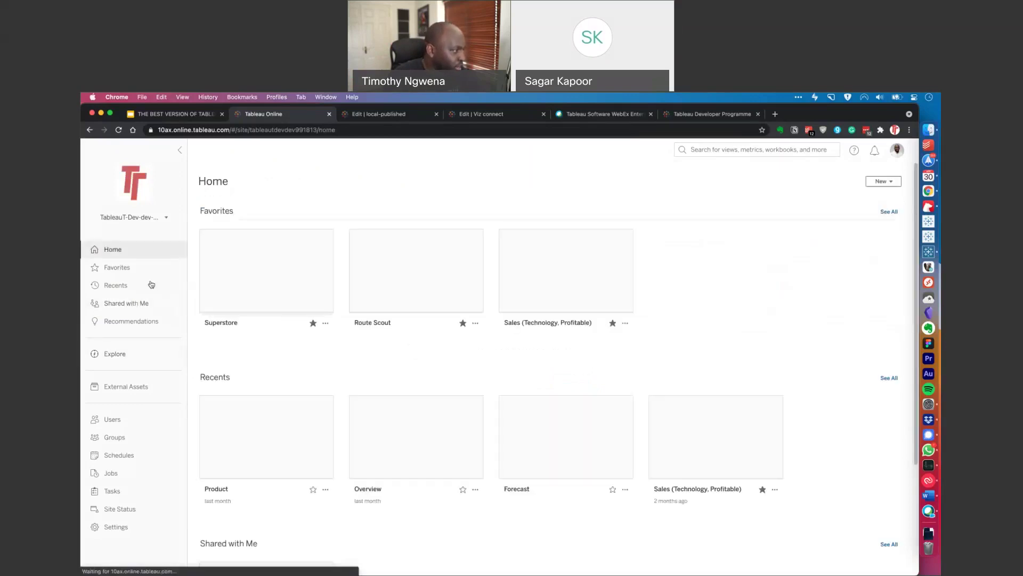
{"action": "left_click", "coordinate": [115, 355]}
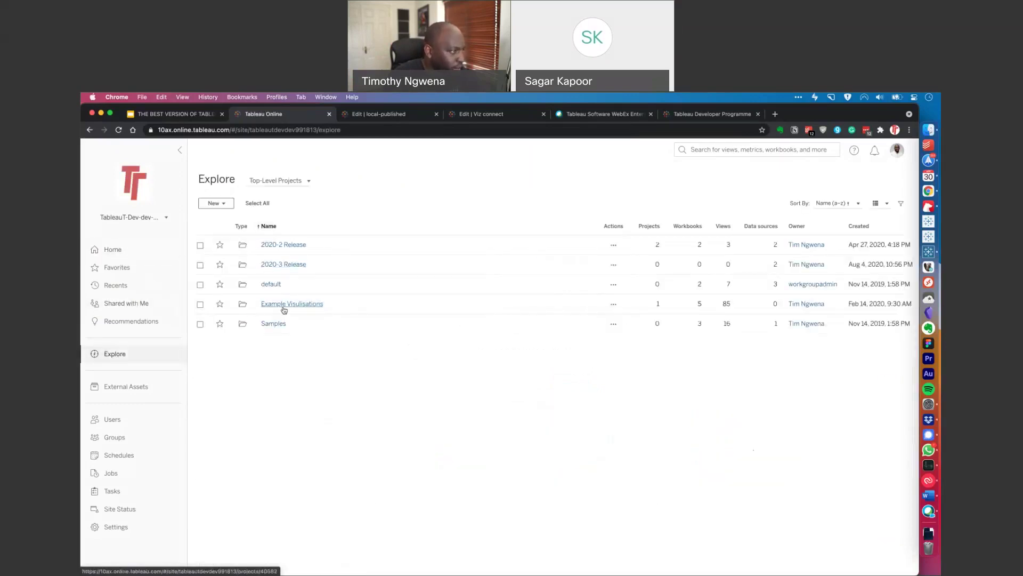
{"action": "left_click", "coordinate": [284, 245]}
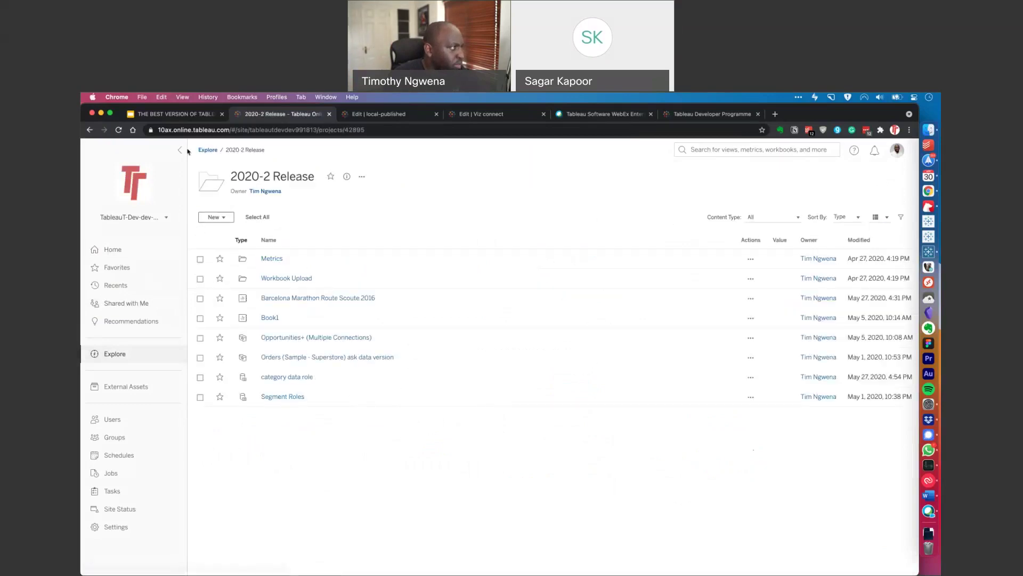
{"action": "left_click", "coordinate": [92, 130]}
{"action": "left_click", "coordinate": [283, 264]}
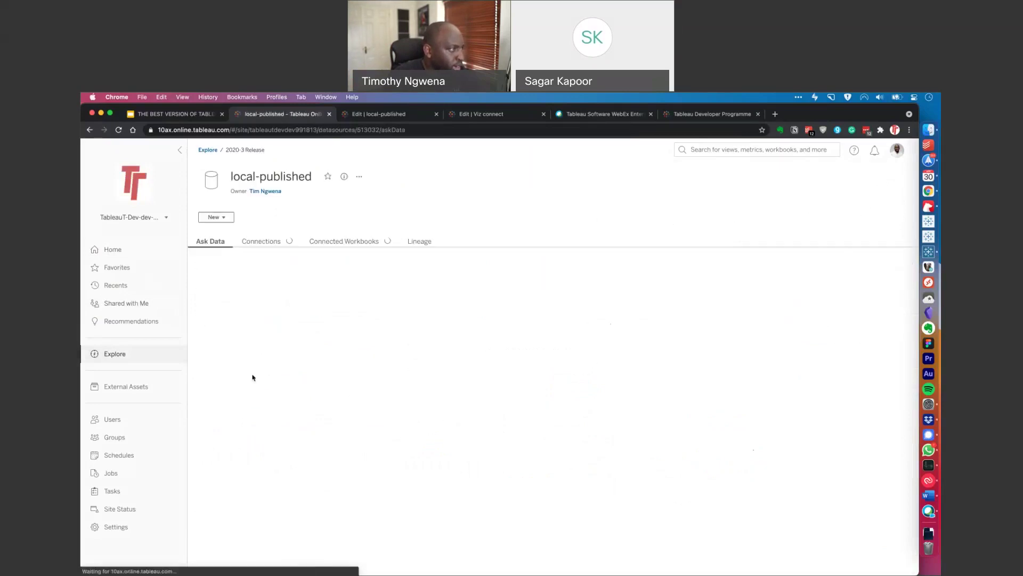
Step: View the Lens Details for a new lens using the local-published data source and close them without publishing
{"action": "left_click", "coordinate": [216, 217]}
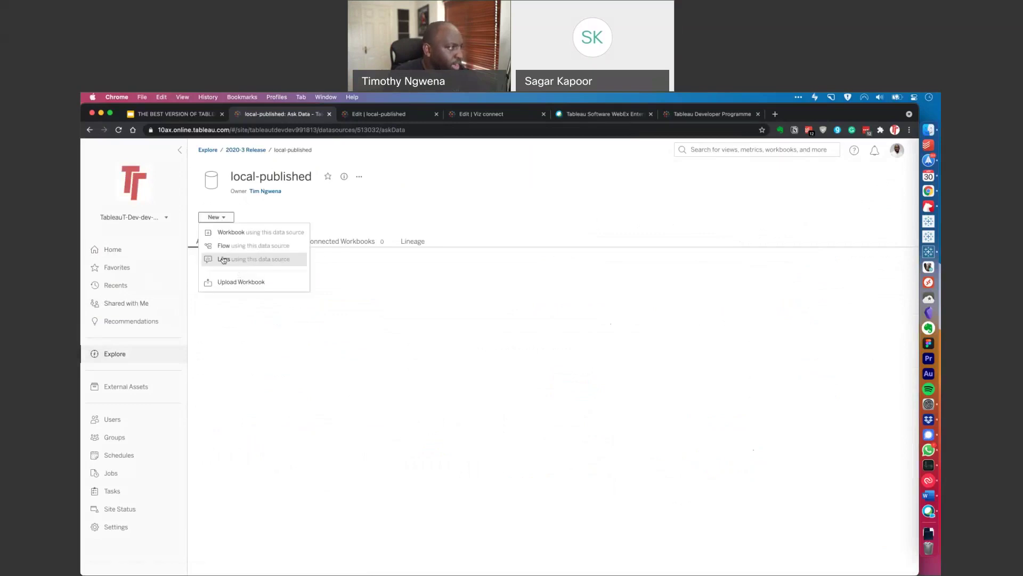
{"action": "left_click", "coordinate": [223, 259]}
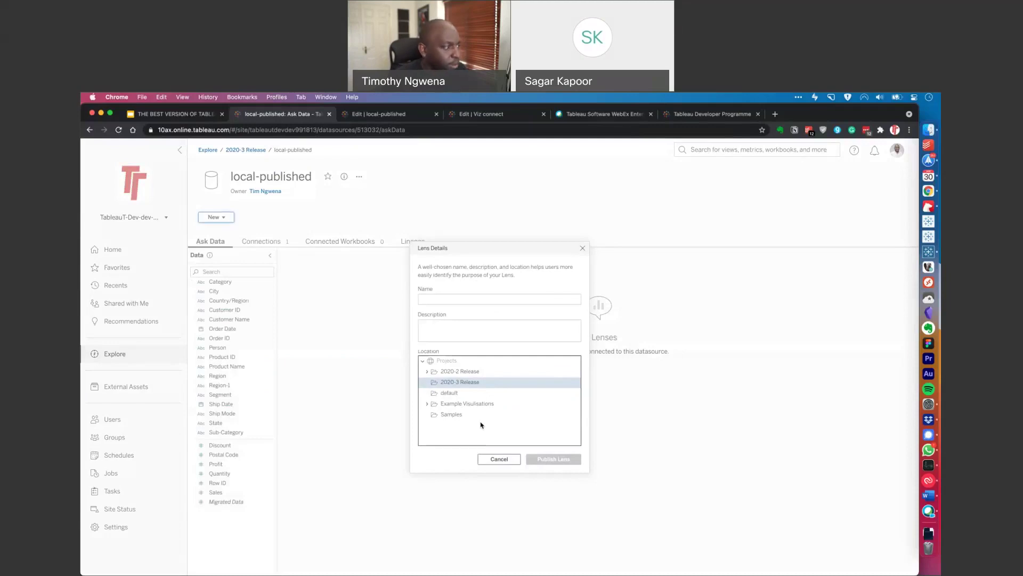
{"action": "left_click", "coordinate": [582, 248]}
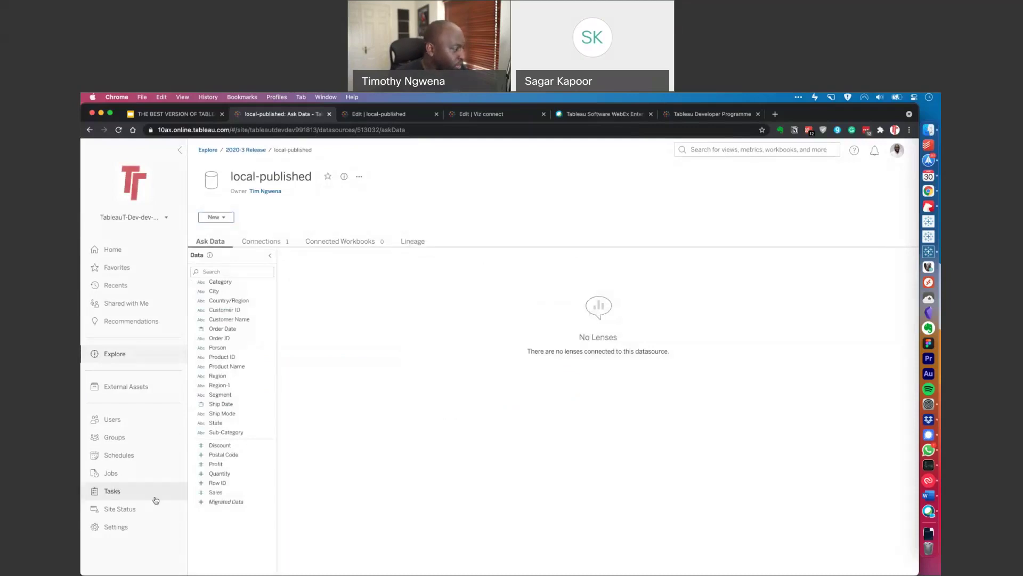
Step: Look at the site's settings and user list, and return to the Home page
{"action": "left_click", "coordinate": [133, 523]}
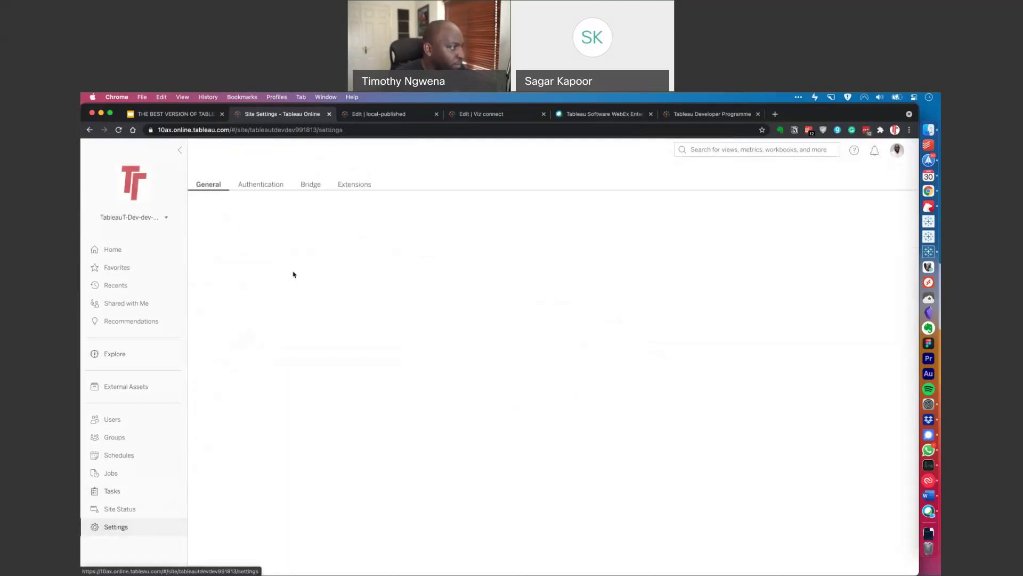
{"action": "left_click", "coordinate": [122, 424]}
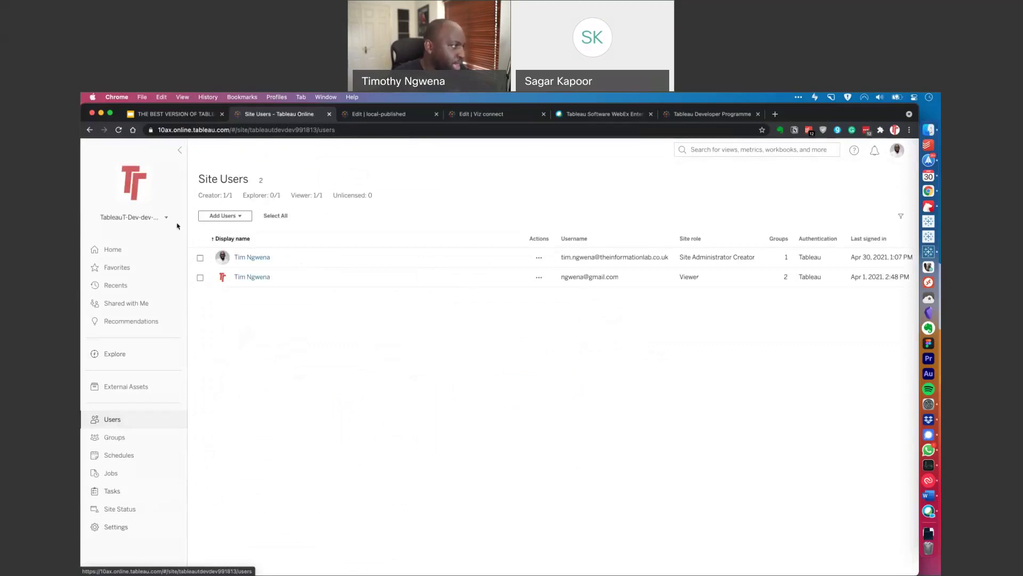
{"action": "left_click", "coordinate": [127, 250]}
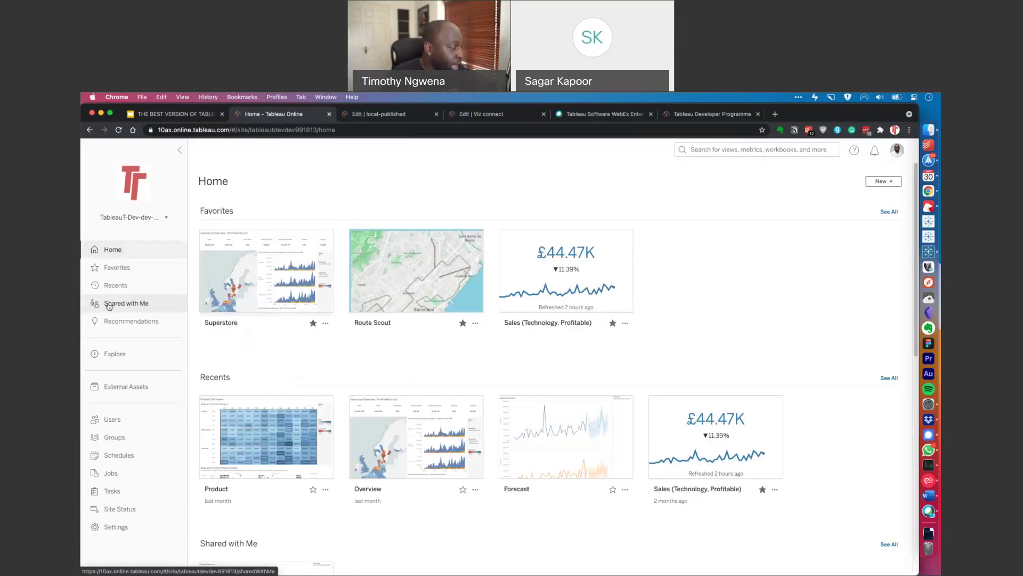
Step: Review the site's General settings, from the site invite notification to the OAuth Clients Registry
{"action": "left_click", "coordinate": [150, 525]}
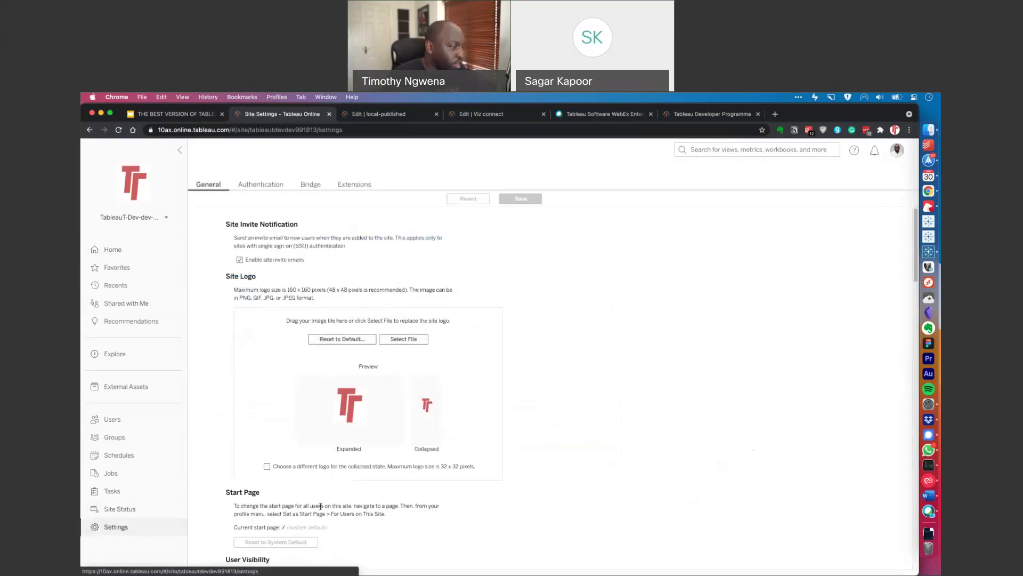
{"action": "scroll", "coordinate": [622, 445], "scroll_direction": "down", "scroll_amount": 10}
{"action": "scroll", "coordinate": [621, 445], "scroll_direction": "down", "scroll_amount": 15}
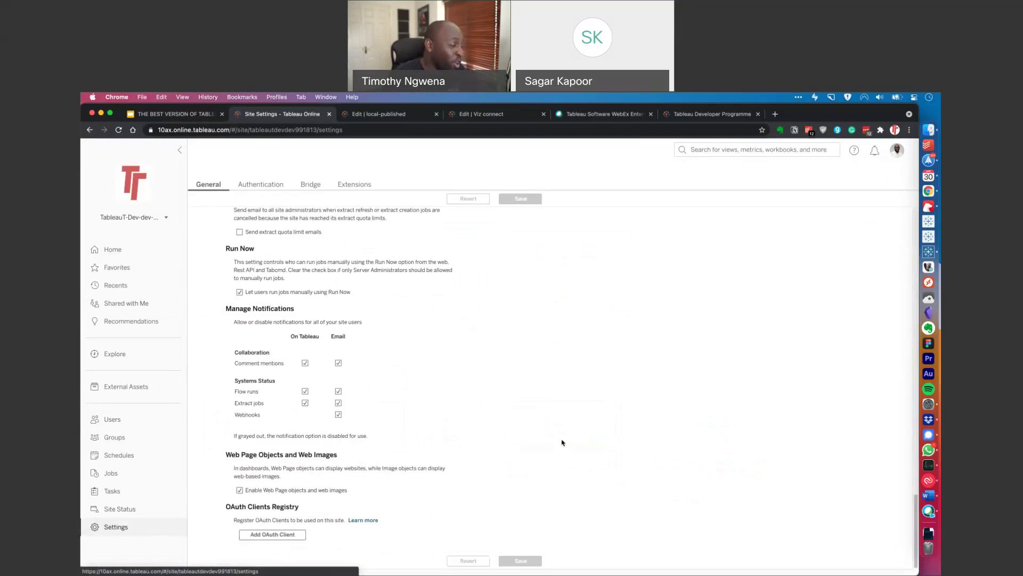
{"action": "scroll", "coordinate": [563, 442], "scroll_direction": "up", "scroll_amount": 20}
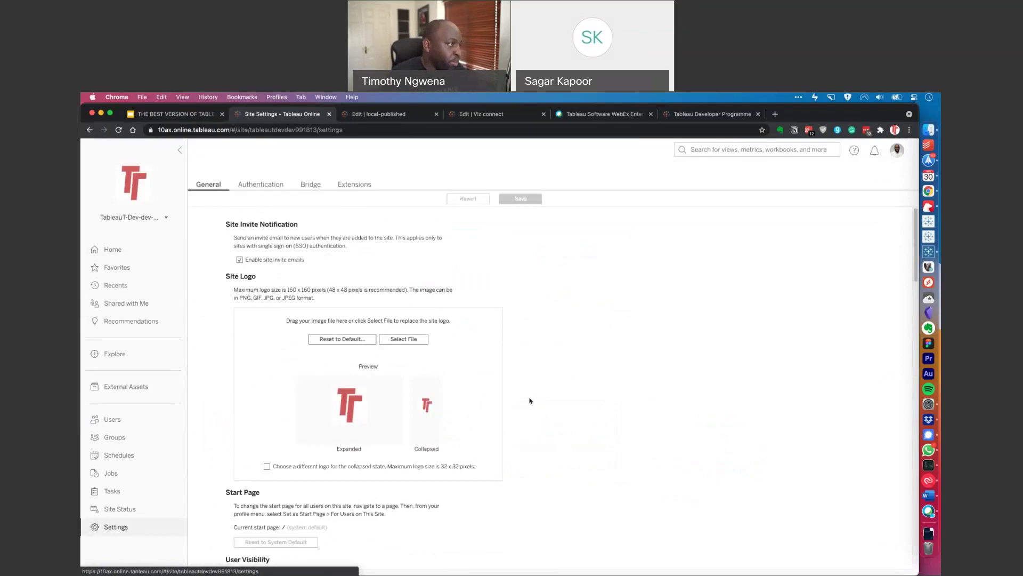
Step: Review the site's Bridge and Authentication settings, and return to the General settings to view the site logo options
{"action": "left_click", "coordinate": [280, 186]}
{"action": "left_click", "coordinate": [314, 185]}
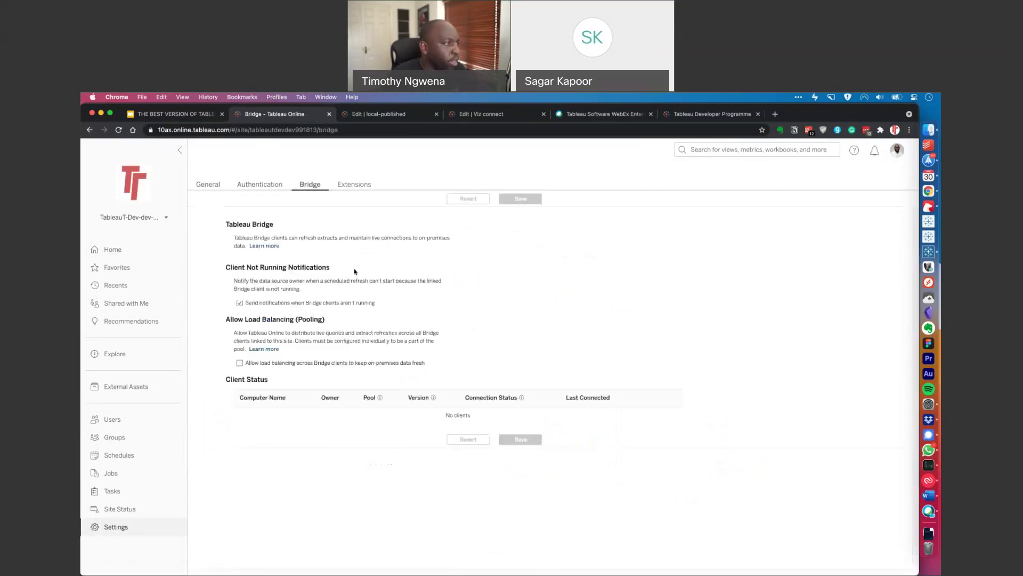
{"action": "left_click", "coordinate": [268, 187]}
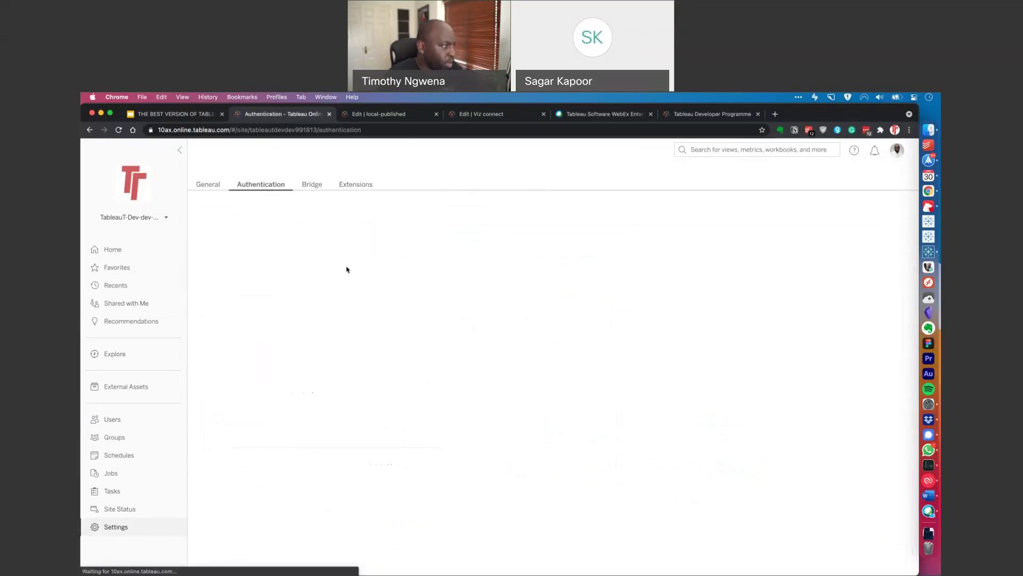
{"action": "scroll", "coordinate": [382, 371], "scroll_direction": "down", "scroll_amount": 3}
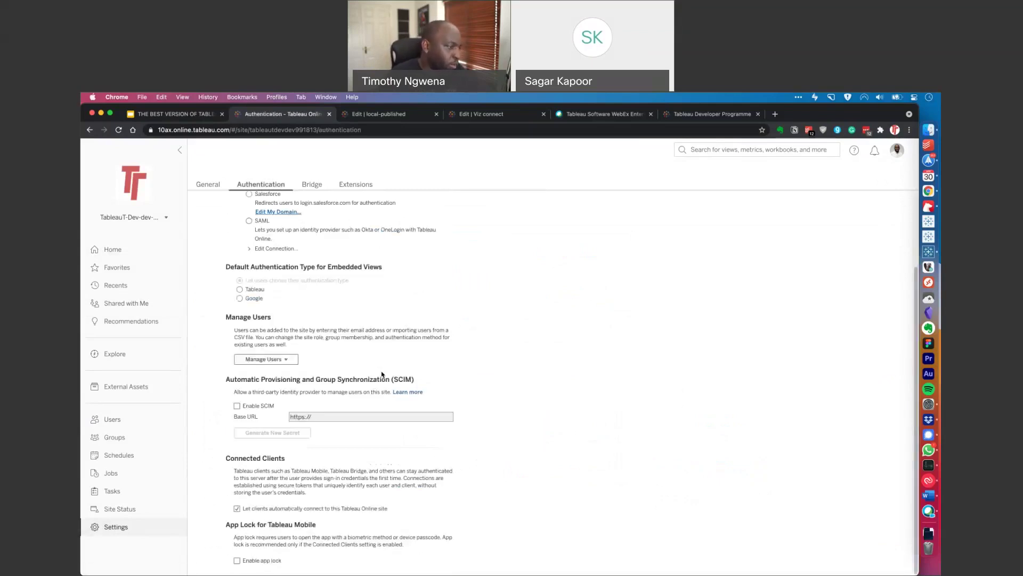
{"action": "scroll", "coordinate": [382, 374], "scroll_direction": "up", "scroll_amount": 3}
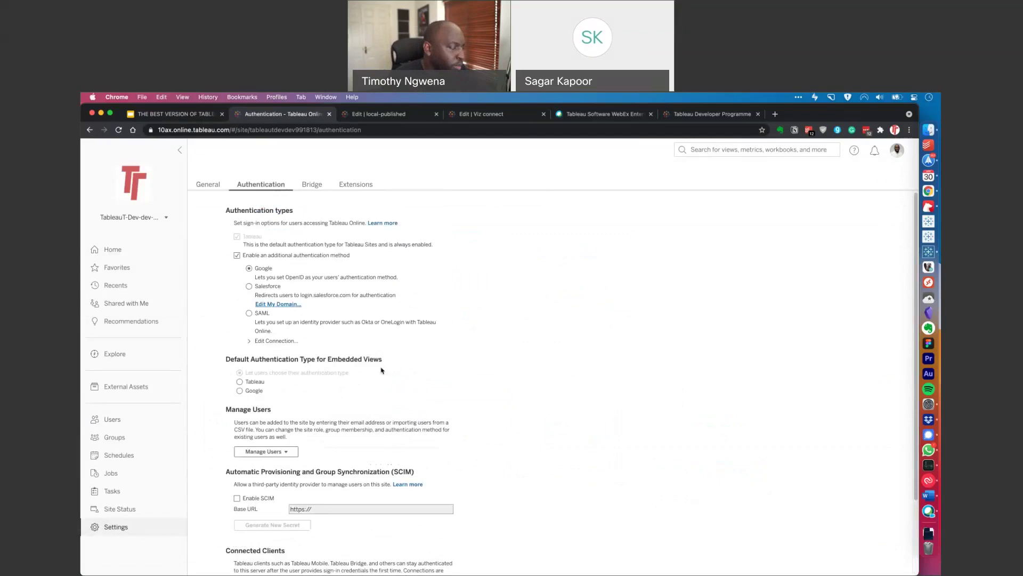
{"action": "left_click", "coordinate": [207, 185]}
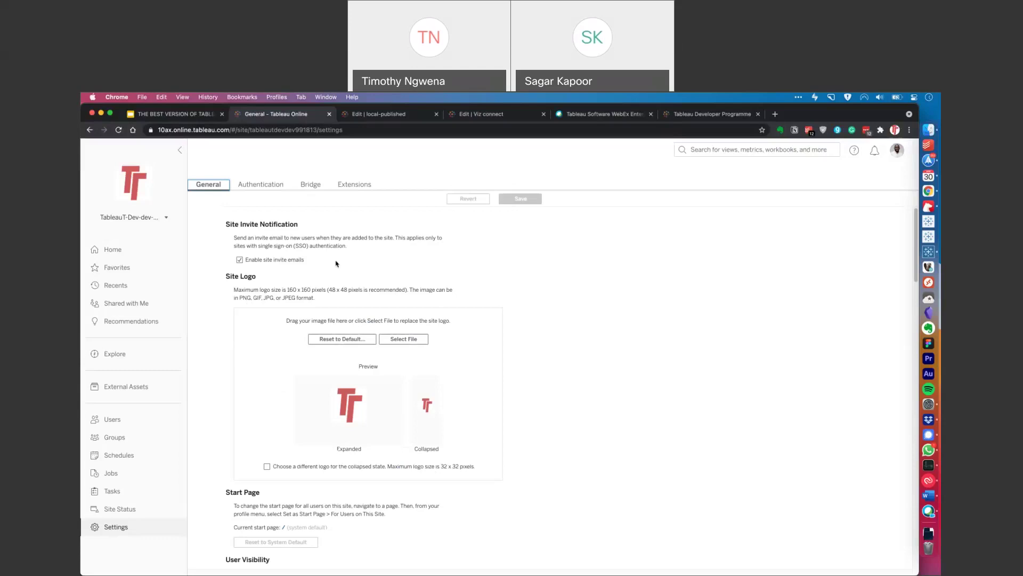
{"action": "scroll", "coordinate": [339, 284], "scroll_direction": "down", "scroll_amount": 2}
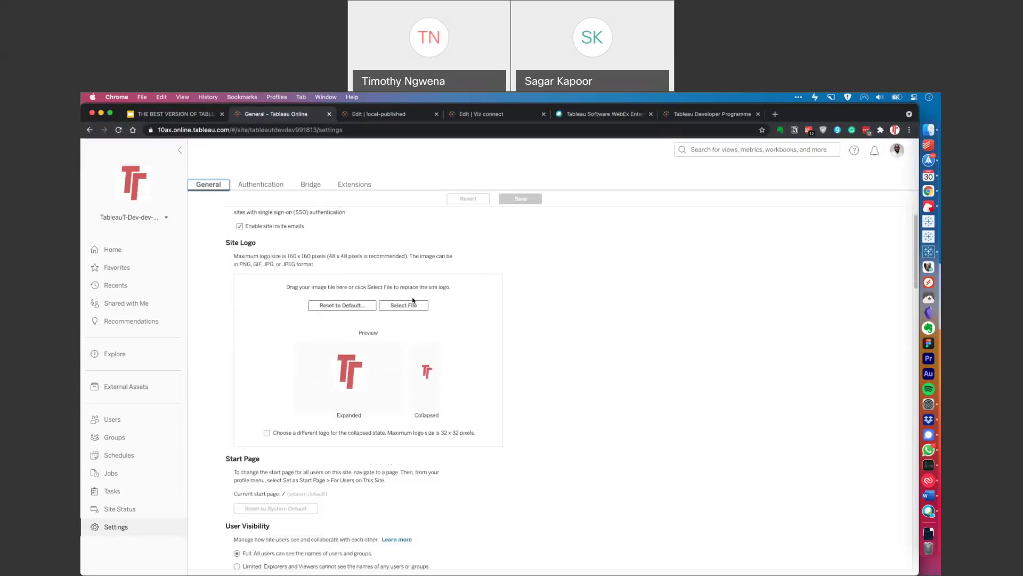